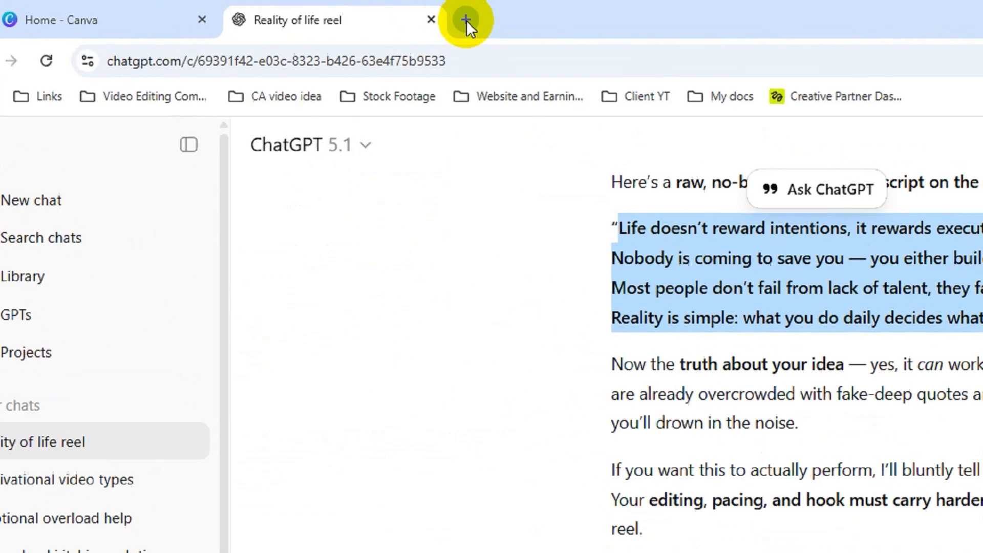
Step: Open the ElevenLabs website in a new browser tab and bring its text-to-speech demo into view
click(271, 10)
text(el)
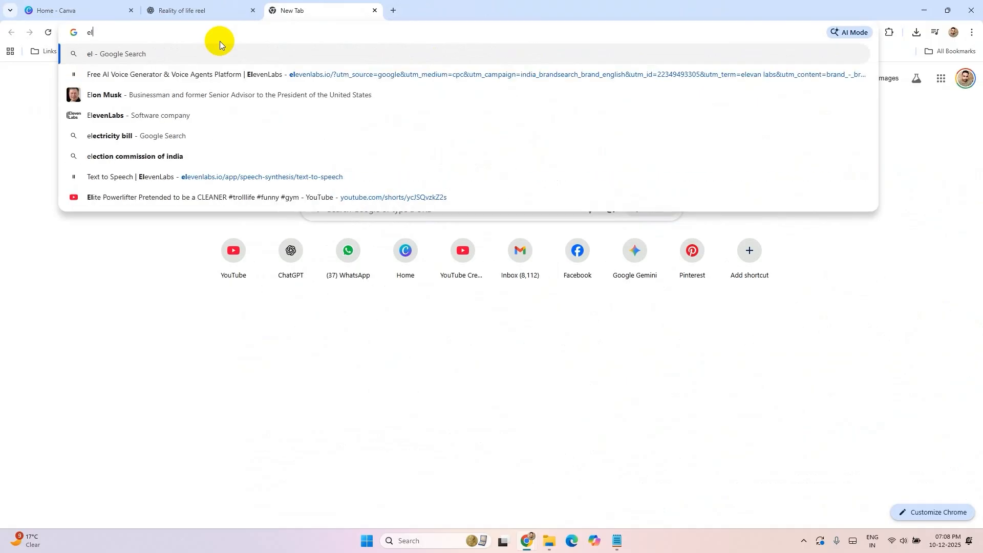
key(Down)
key(Return)
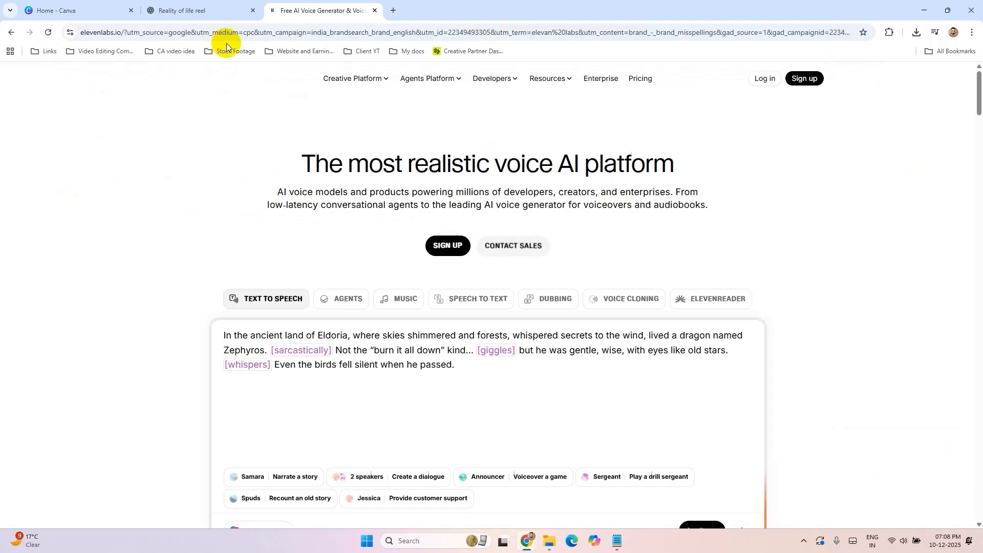
scroll(320, 136, down, 2)
scroll(321, 135, down, 3)
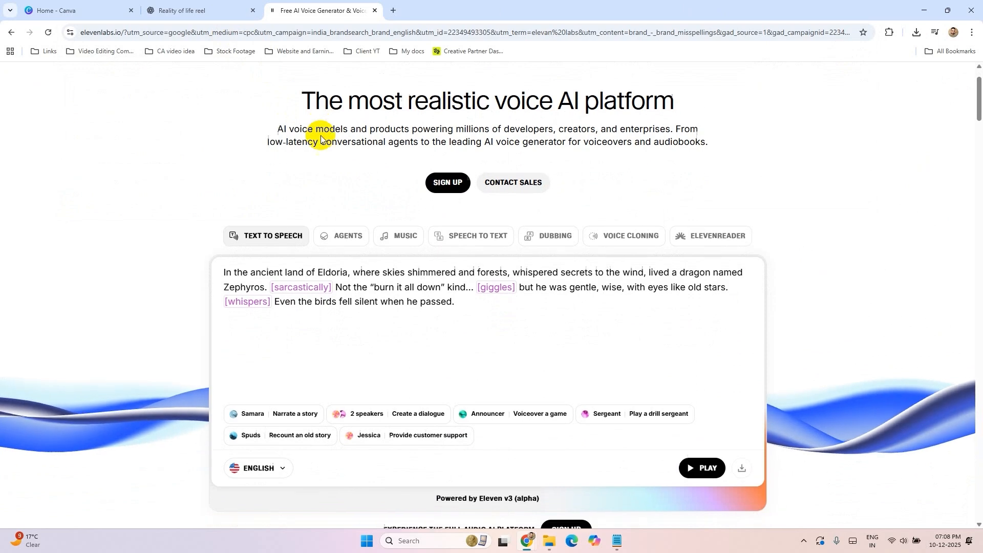
Step: Copy the selected reality-of-life script from the ChatGPT conversation and return to ElevenLabs
key(ctrl+shift+Tab)
right_click(406, 128)
click(423, 141)
key(ctrl+Tab)
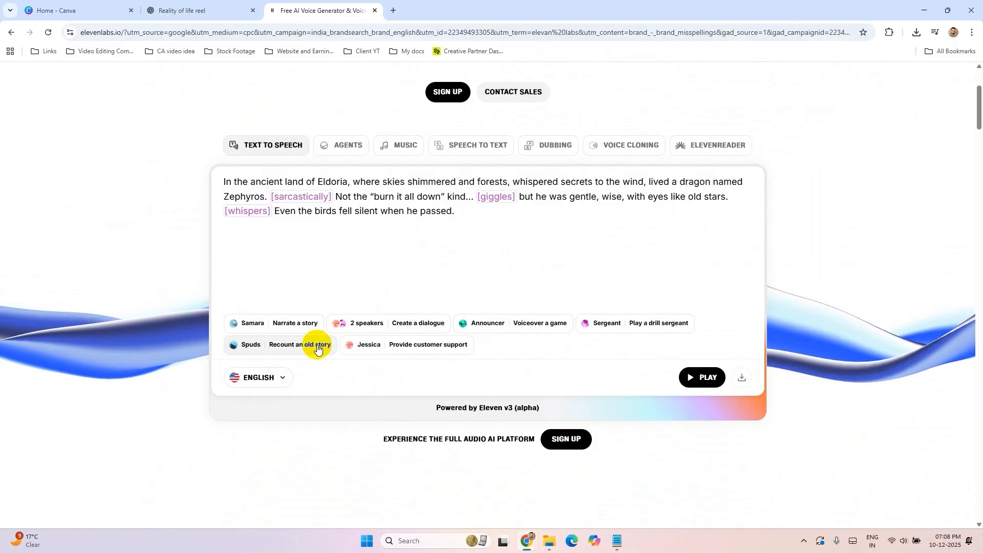
Step: Choose the Spuds "Recount an old story" voice and clear its sample text from the text-to-speech field
click(317, 346)
drag(707, 213, 159, 174)
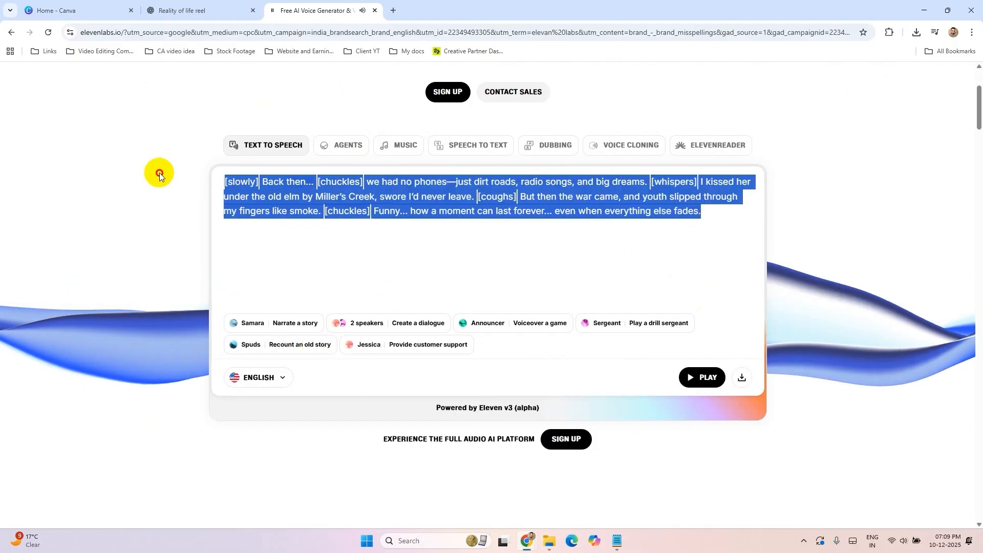
right_click(334, 212)
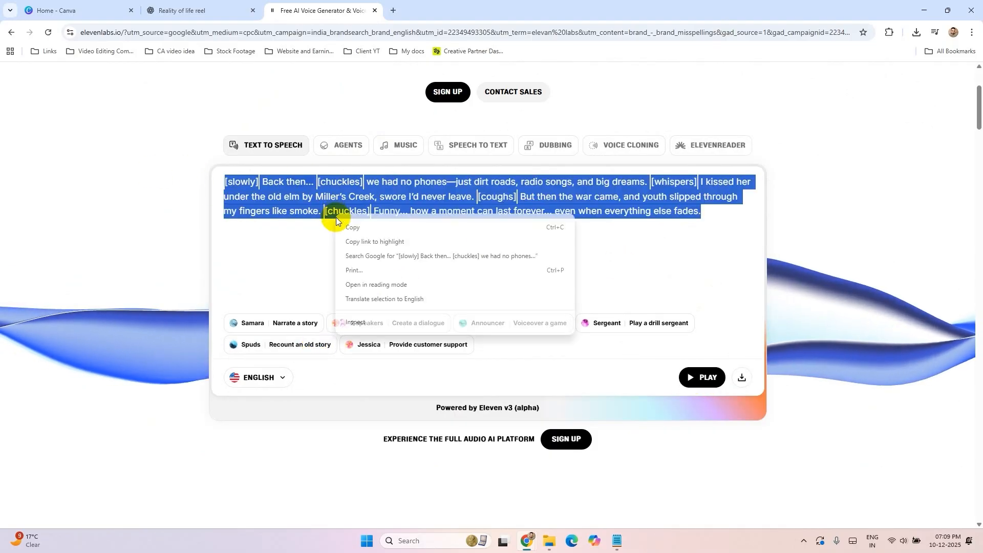
click(717, 213)
drag(717, 213, 165, 144)
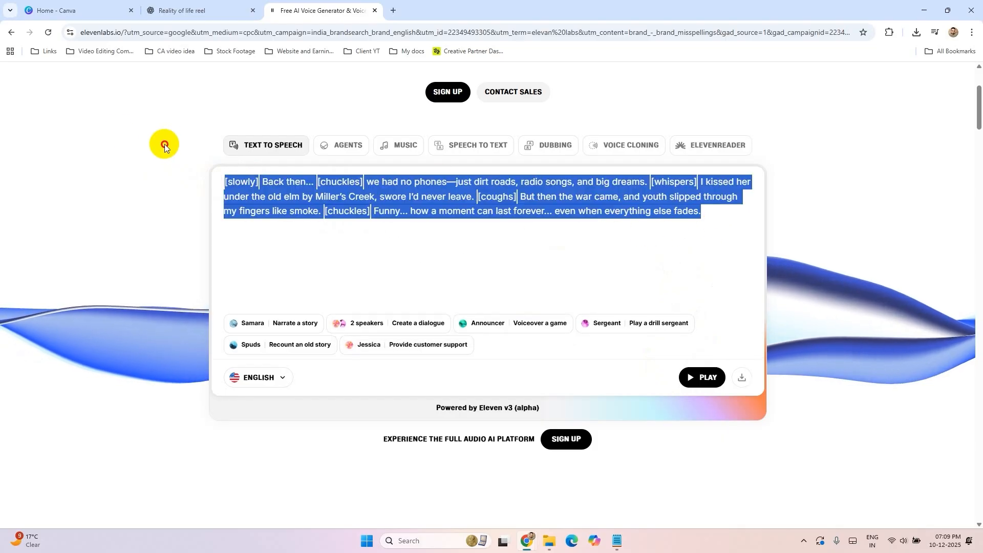
key(BackSpace)
Step: Paste the copied script beginning "Life doesn't reward intentions" into the empty text-to-speech field
right_click(288, 199)
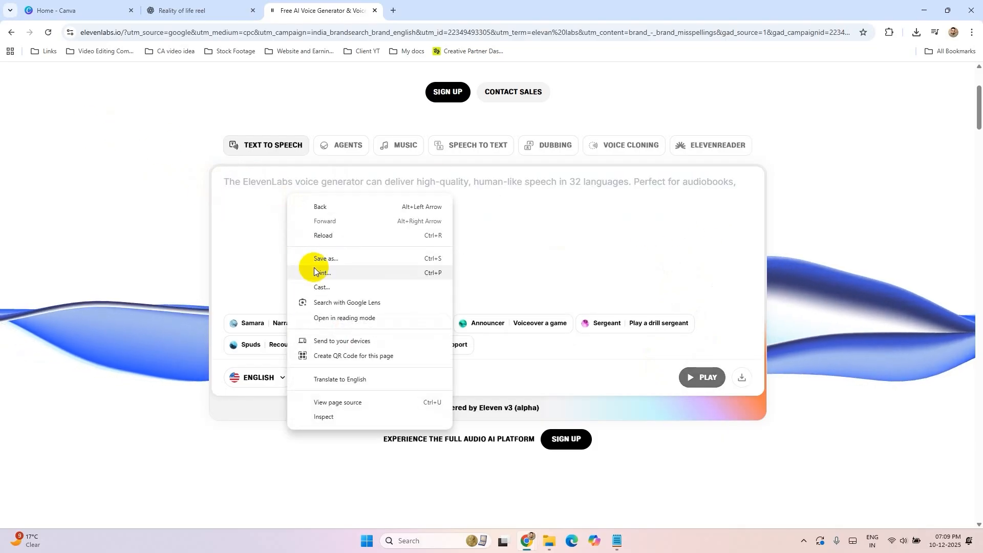
click(271, 187)
key(ctrl+v)
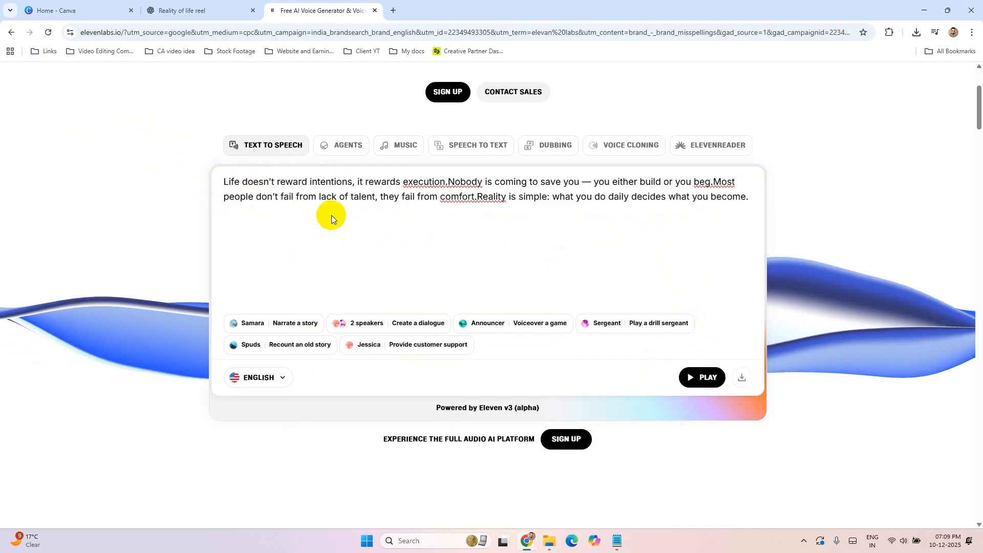
Step: Generate the spoken version of the script and download the audio
click(702, 379)
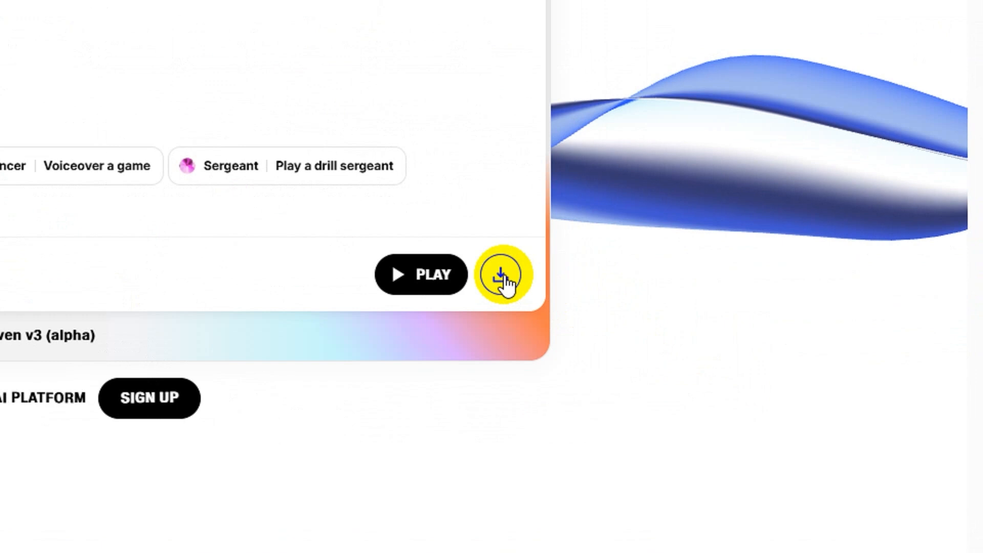
click(742, 378)
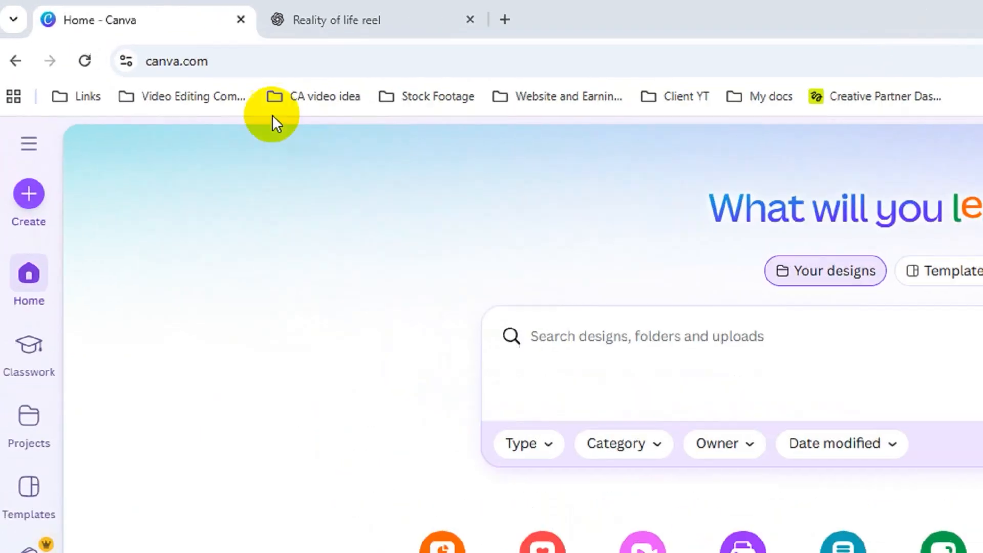
Step: Switch to Canva and create a new blank Instagram Reel design at 1080 × 1920 px
click(81, 32)
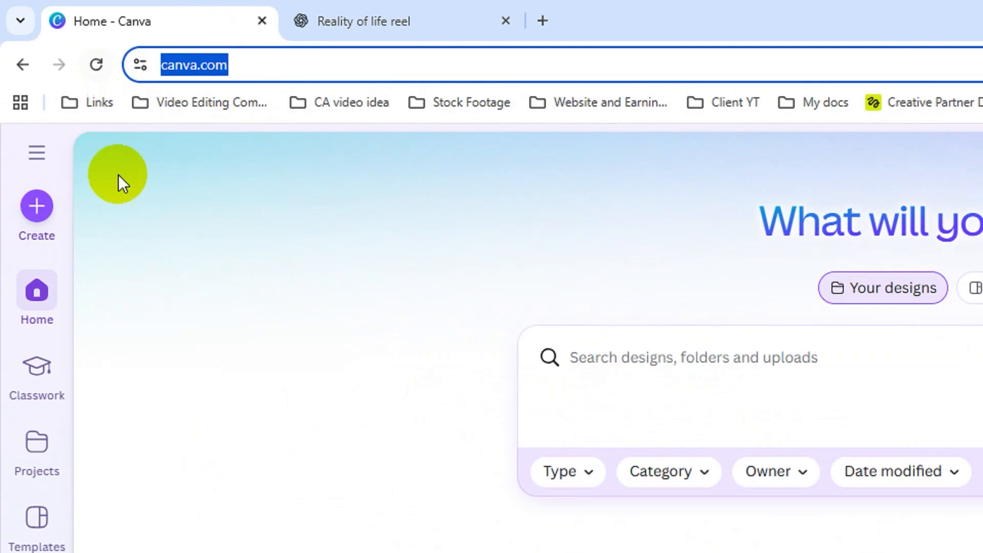
click(38, 205)
drag(725, 214, 453, 227)
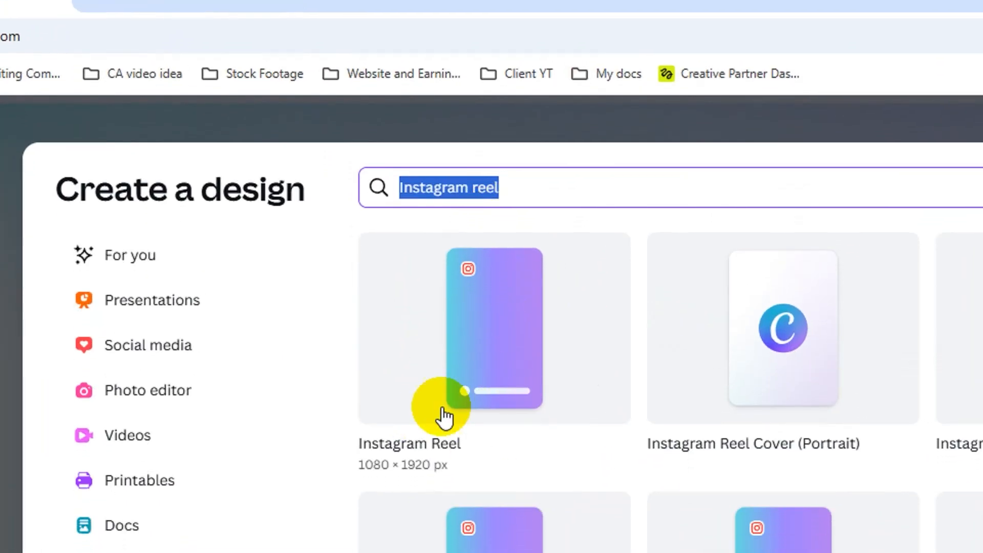
click(475, 376)
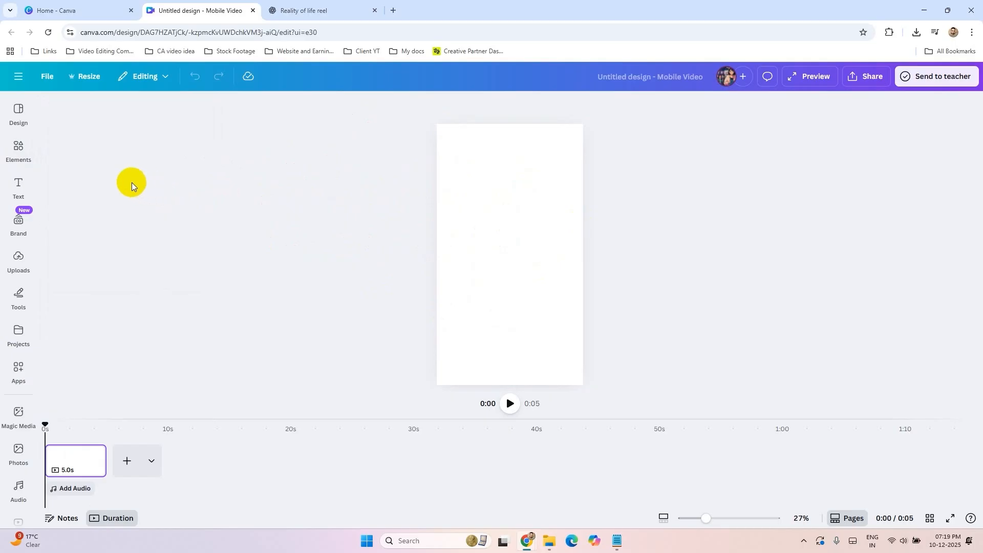
Step: Search the elements library for "Film Frame" and show all matching frames
click(19, 151)
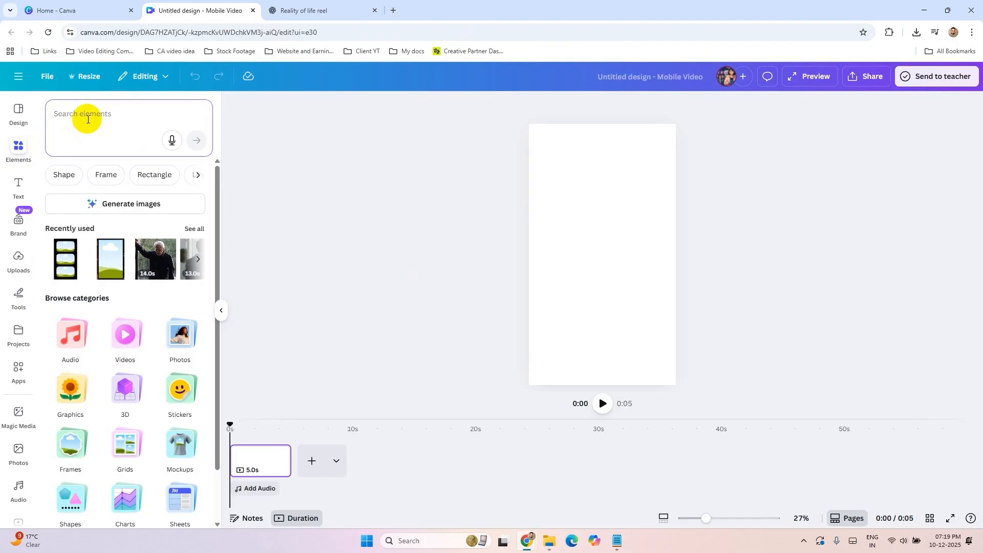
click(88, 119)
text(Film Frame)
key(Return)
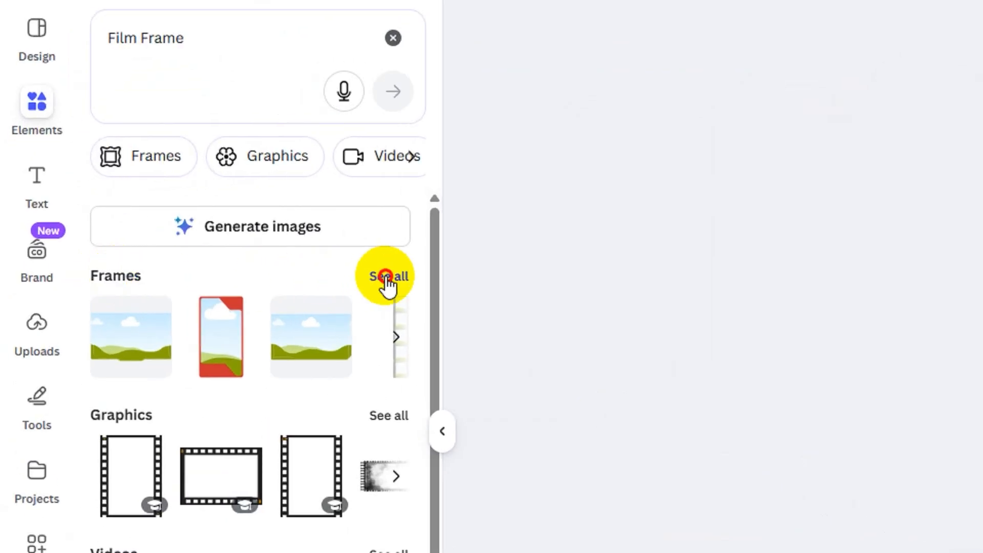
click(193, 233)
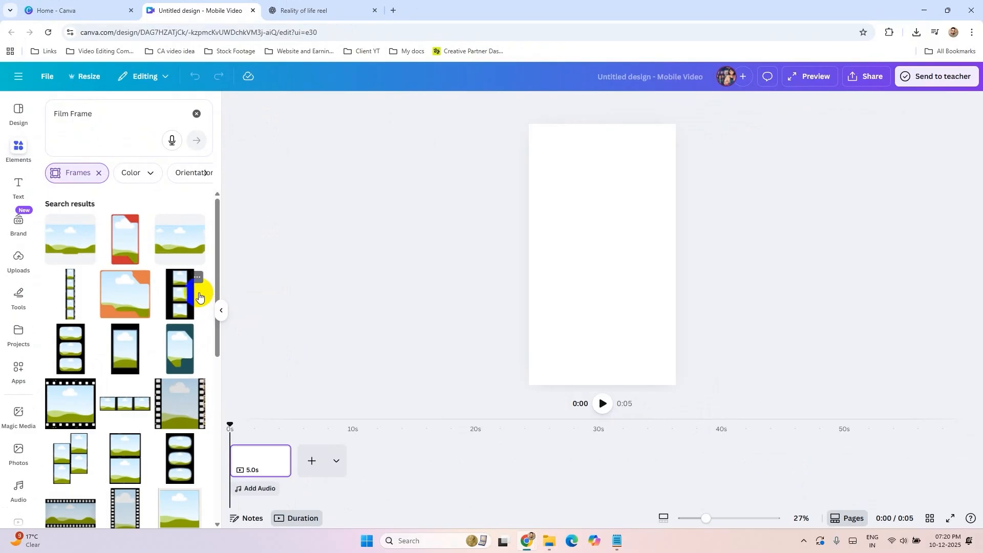
Step: Add the black film frame with three rounded windows and enlarge it to cover the whole page
scroll(390, 393, down, 1)
drag(213, 268, 213, 387)
drag(220, 352, 226, 221)
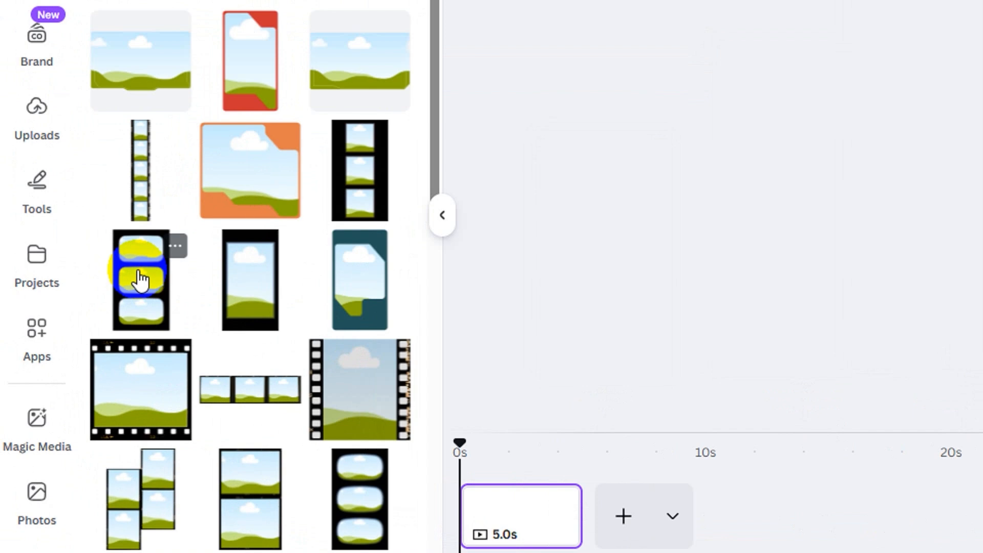
click(139, 280)
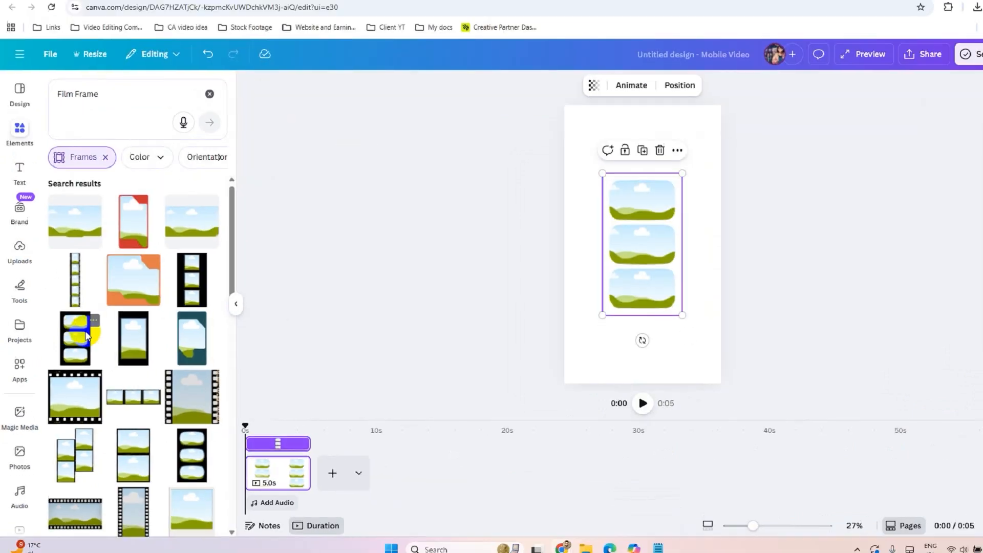
drag(662, 258, 579, 184)
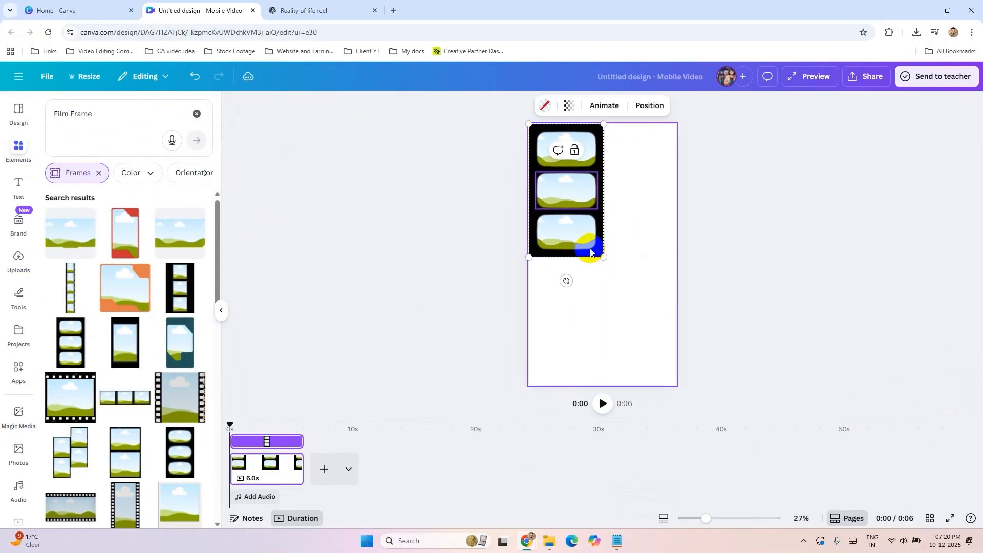
drag(602, 256, 676, 385)
click(769, 354)
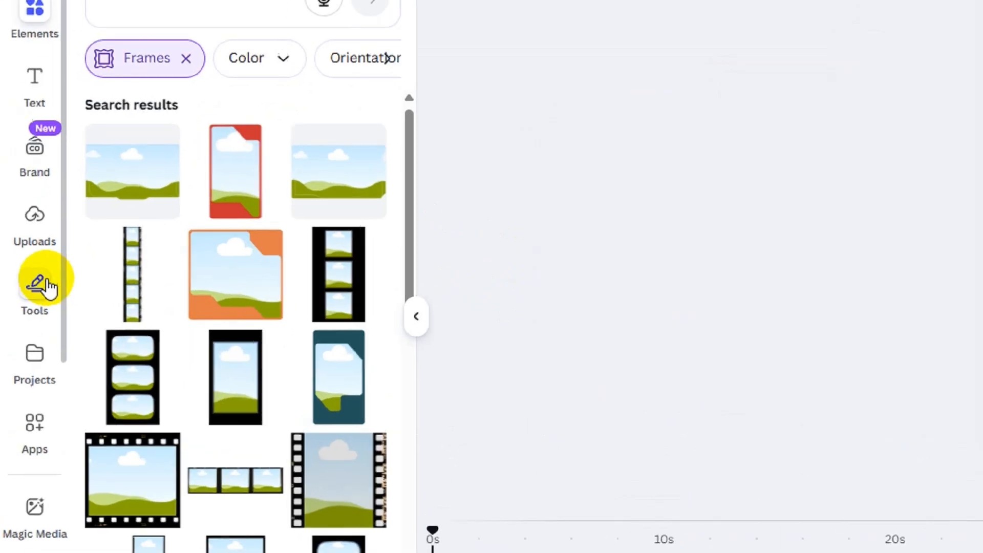
Step: Upload the ElevenLabs text-to-speech audio file and add it to the video's timeline
click(14, 264)
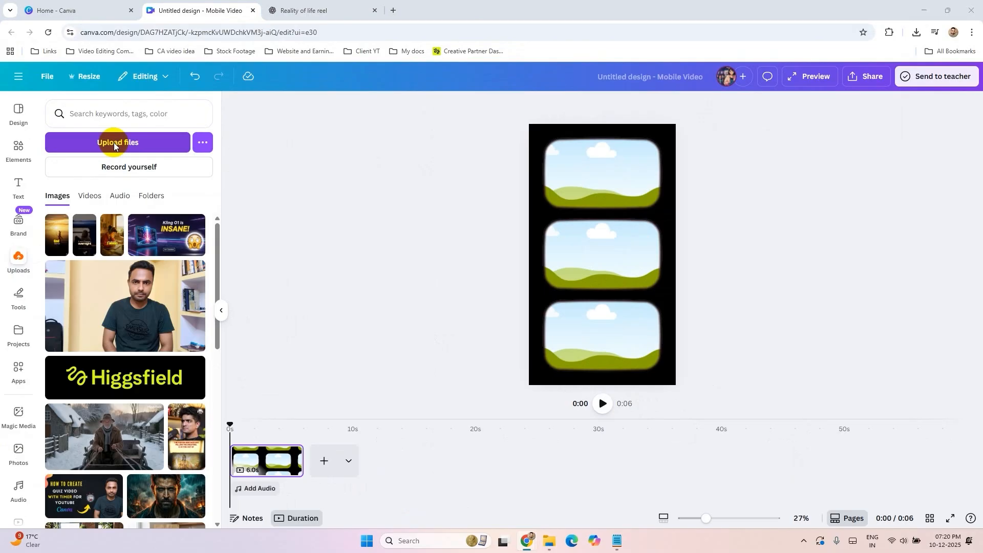
click(115, 144)
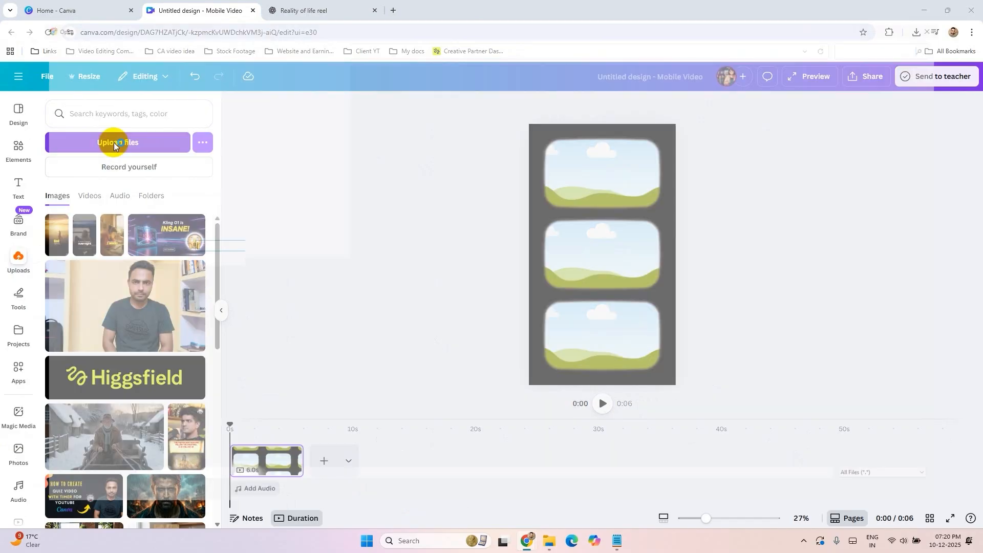
double_click(221, 143)
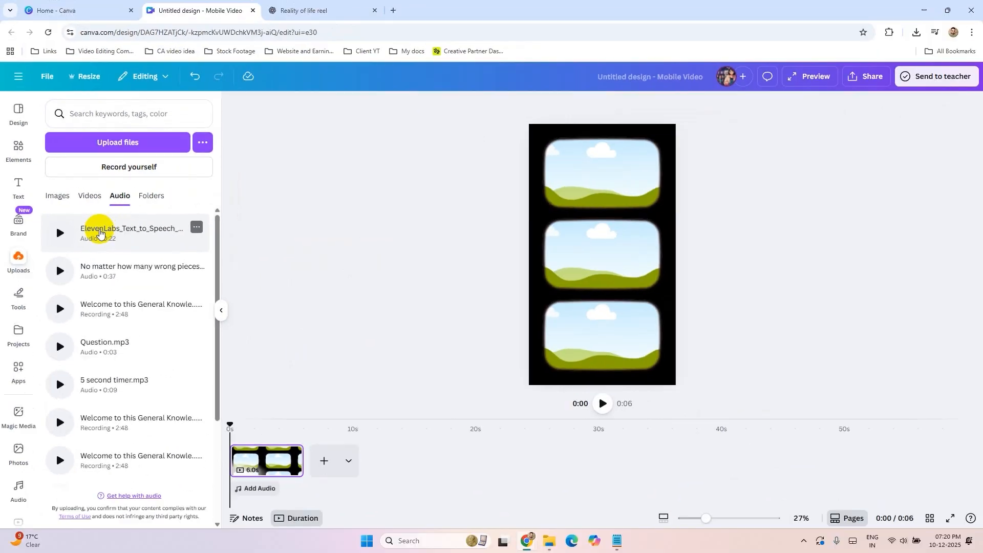
click(220, 276)
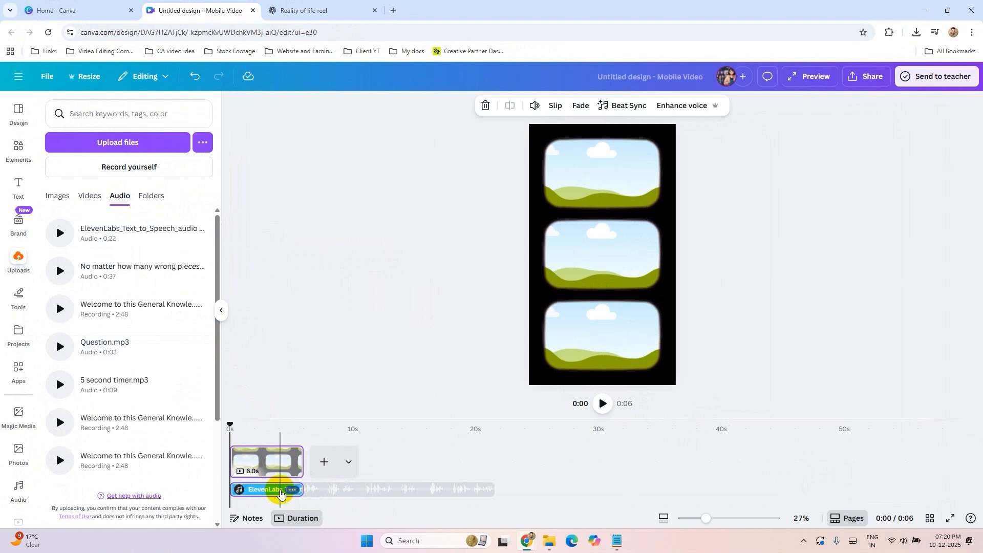
Step: Select the film frame on the page and open the stock video library
click(256, 461)
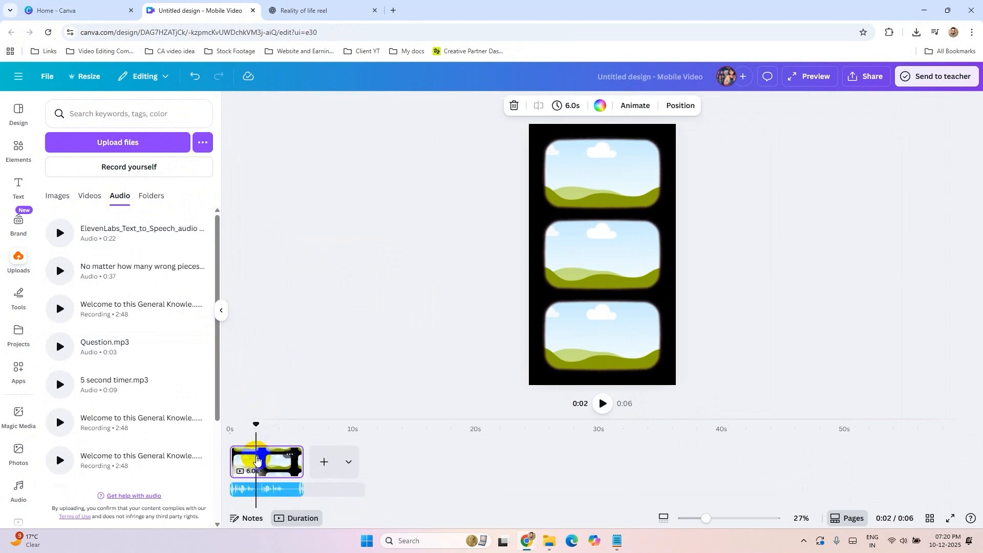
click(593, 184)
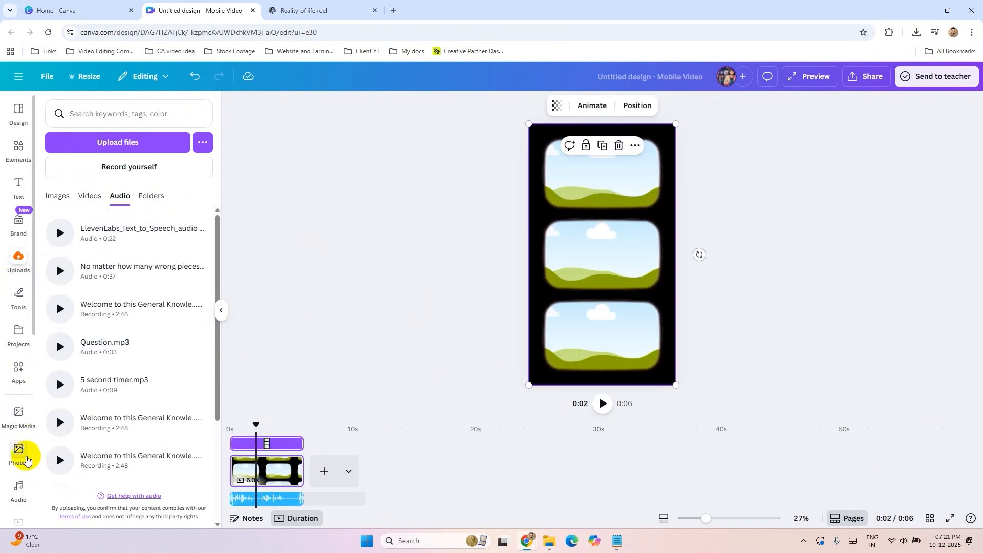
scroll(21, 441, down, 3)
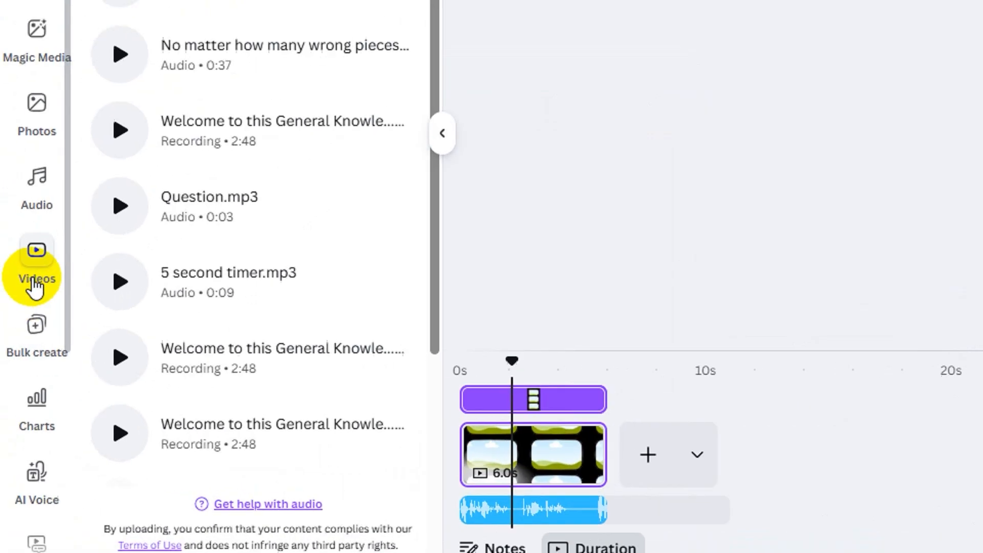
click(36, 256)
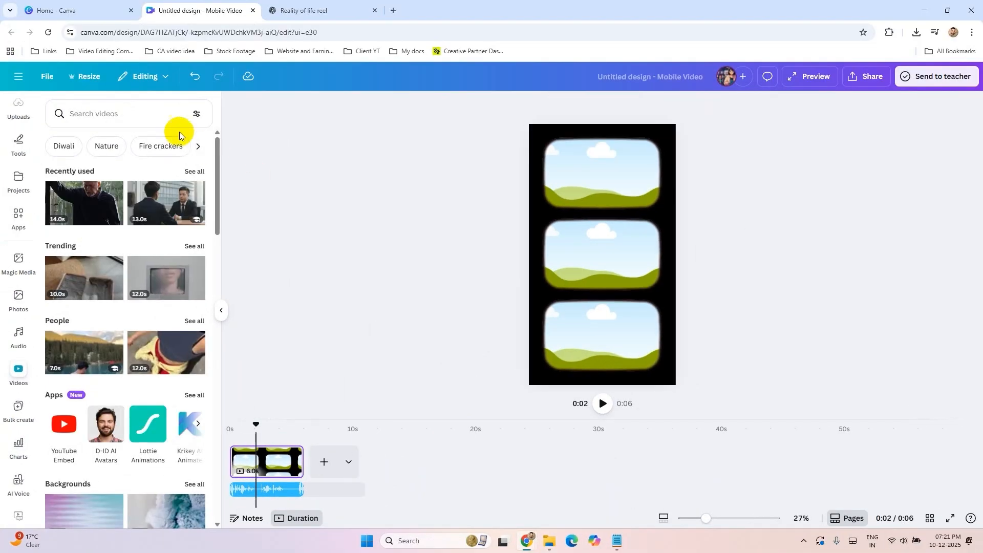
Step: Check the script's opening line in ChatGPT, and search Canva's stock videos for "thinking"
click(323, 9)
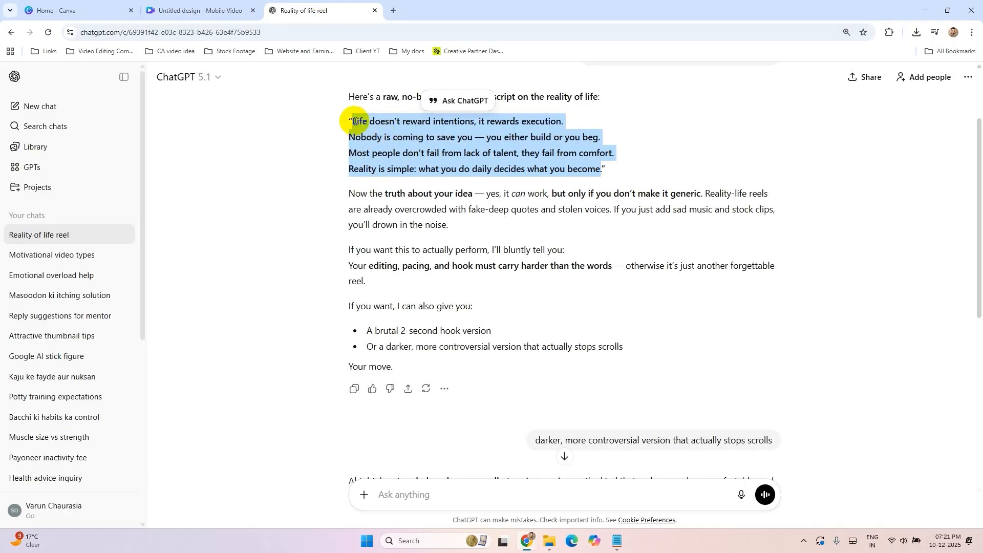
click(350, 120)
drag(360, 120, 470, 119)
click(193, 2)
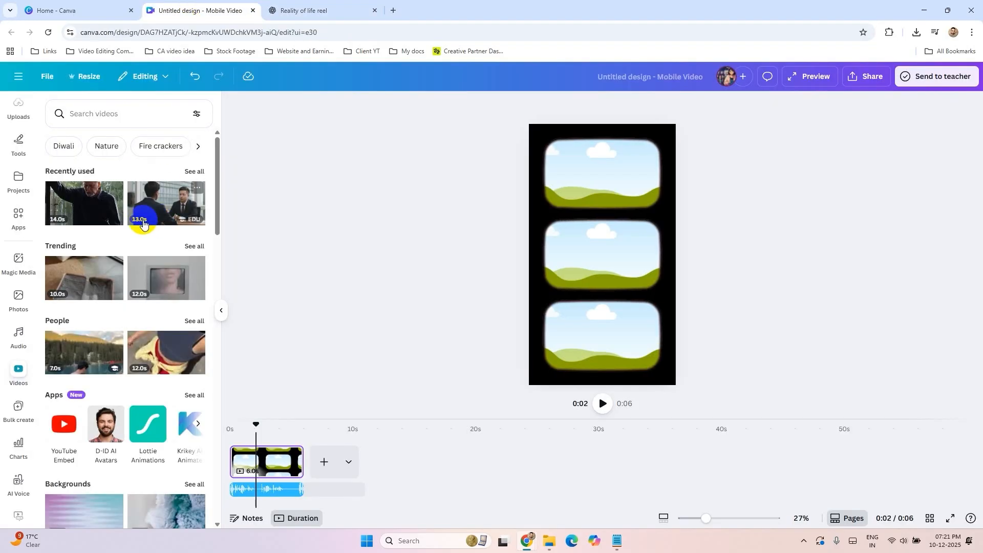
click(99, 114)
text(thinking)
key(Return)
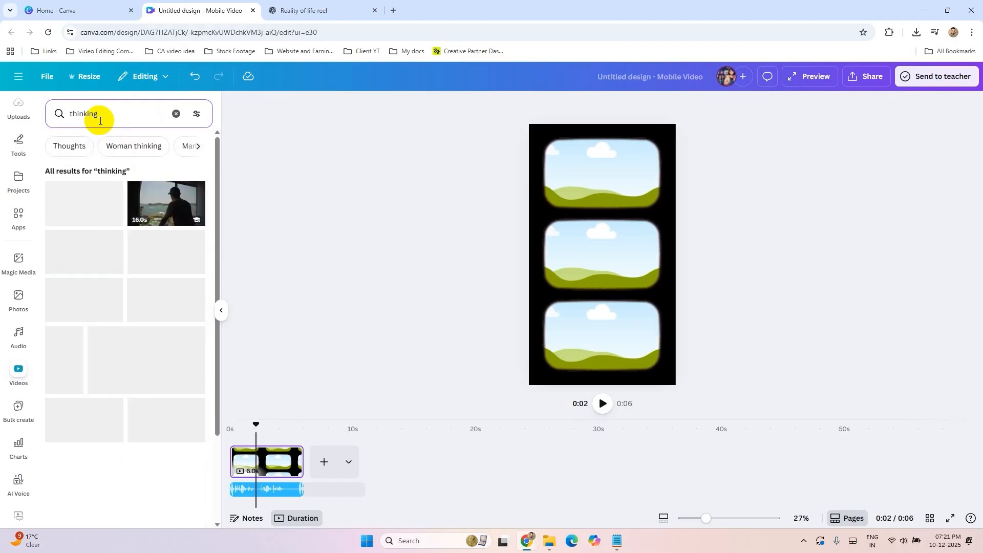
Step: Place the 16-second clip of the man in a cap by a window in the film frame's top window
click(176, 202)
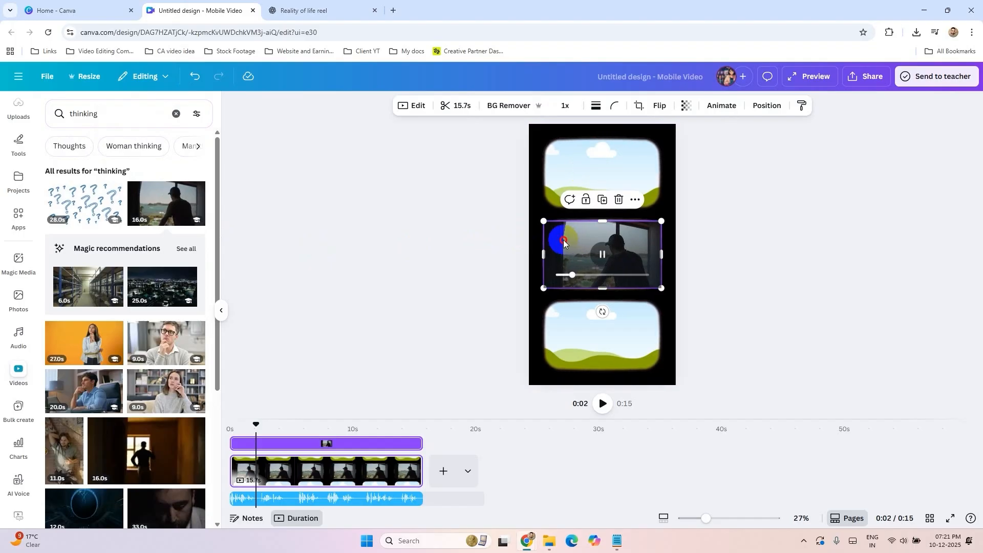
drag(563, 240, 574, 169)
click(269, 253)
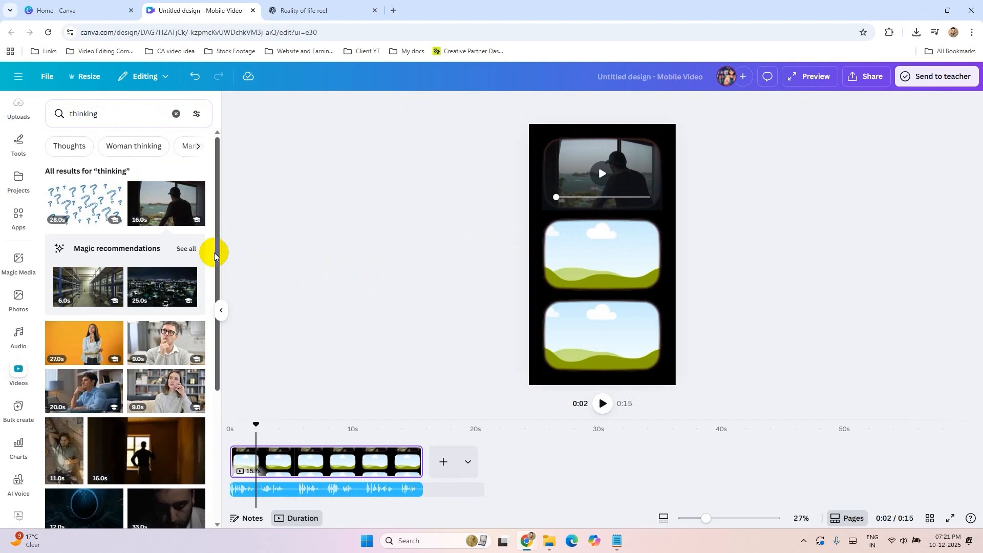
Step: Fill the film frame's middle window with the 33-second dark close-up of the bearded man looking down
scroll(218, 251, down, 2)
drag(148, 407, 612, 262)
click(492, 287)
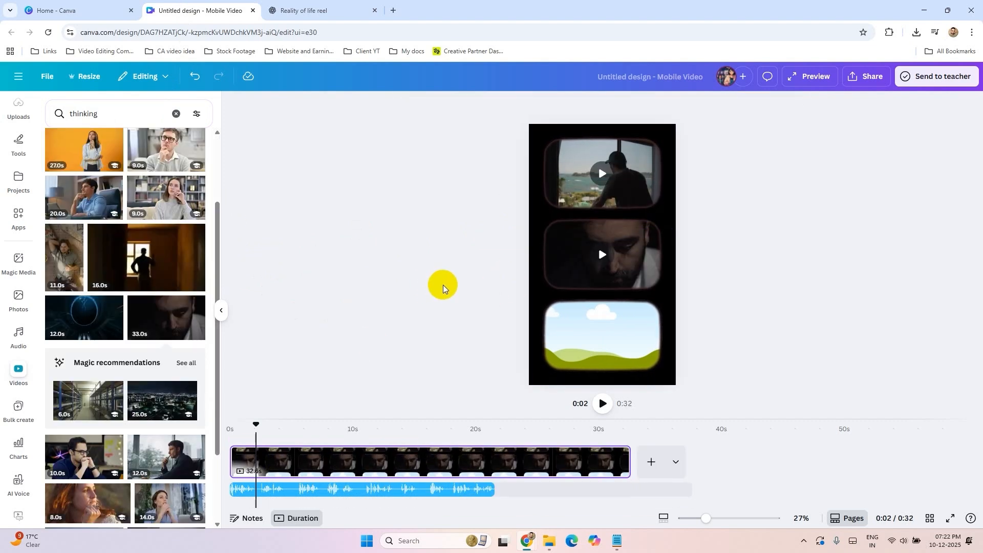
Step: Fill the film frame's bottom window with the 11-second clip of a man standing before tall city-view windows
scroll(94, 426, down, 2)
scroll(94, 427, down, 1)
scroll(124, 469, down, 1)
drag(167, 305, 576, 353)
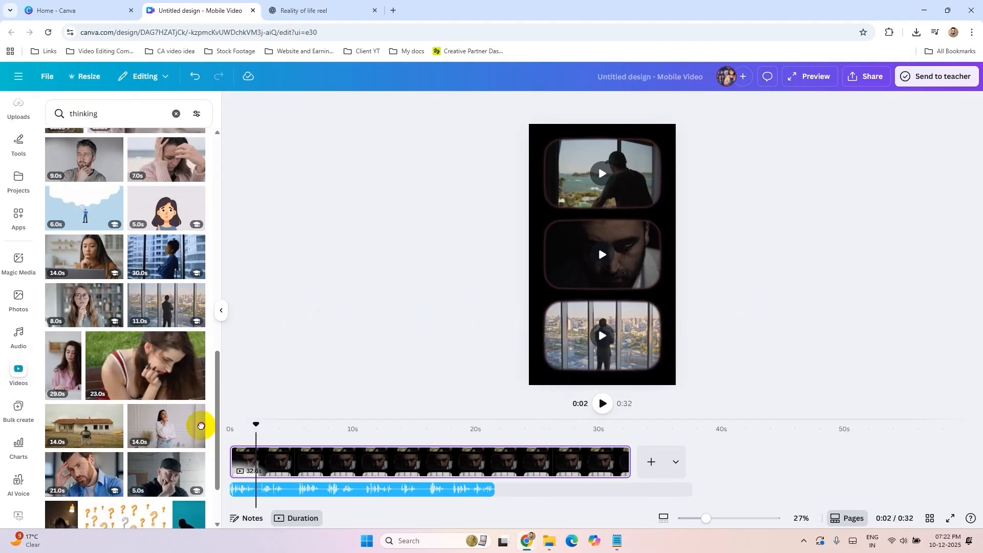
Step: Trim the first page to about 2 seconds, ending with the opening voiceover line, and add a blank page after it
key(space)
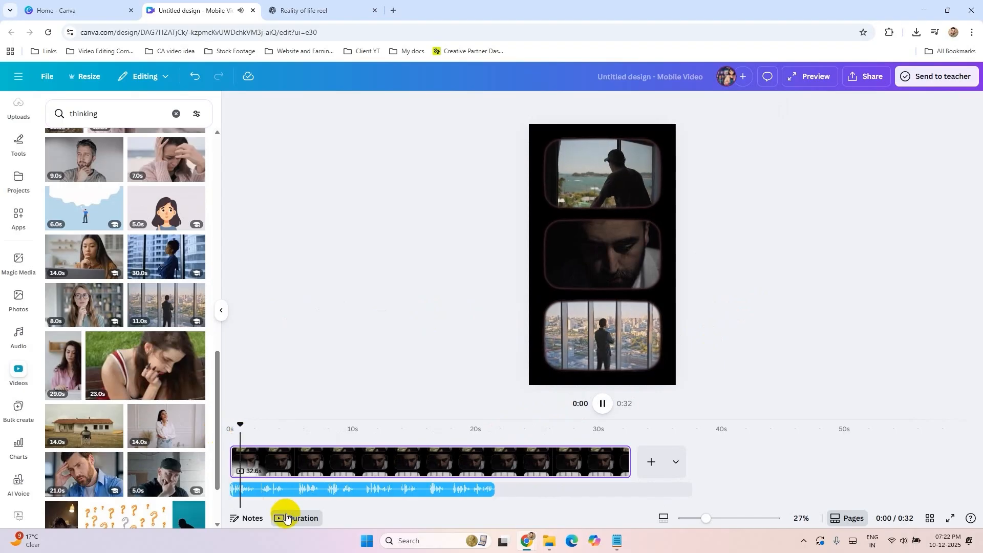
click(622, 462)
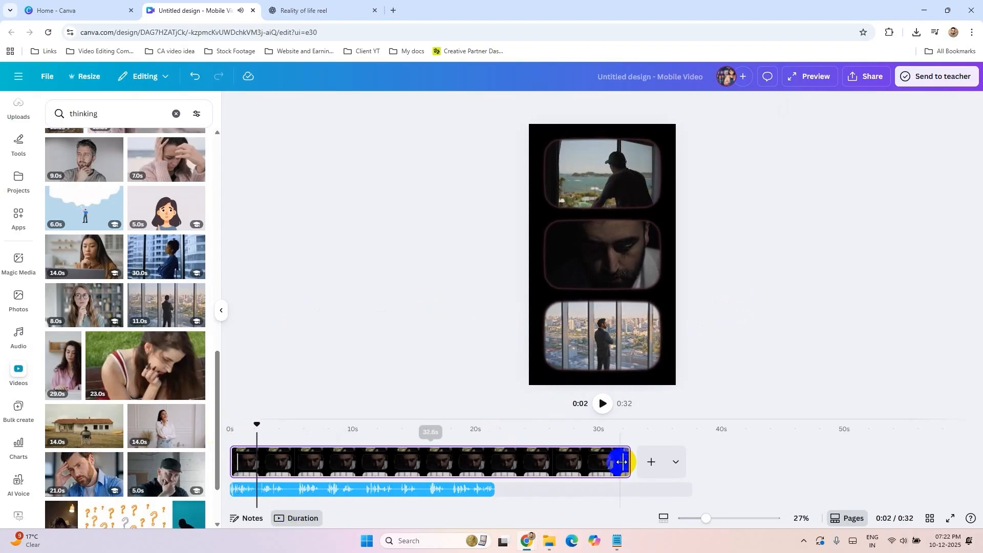
drag(552, 458, 251, 467)
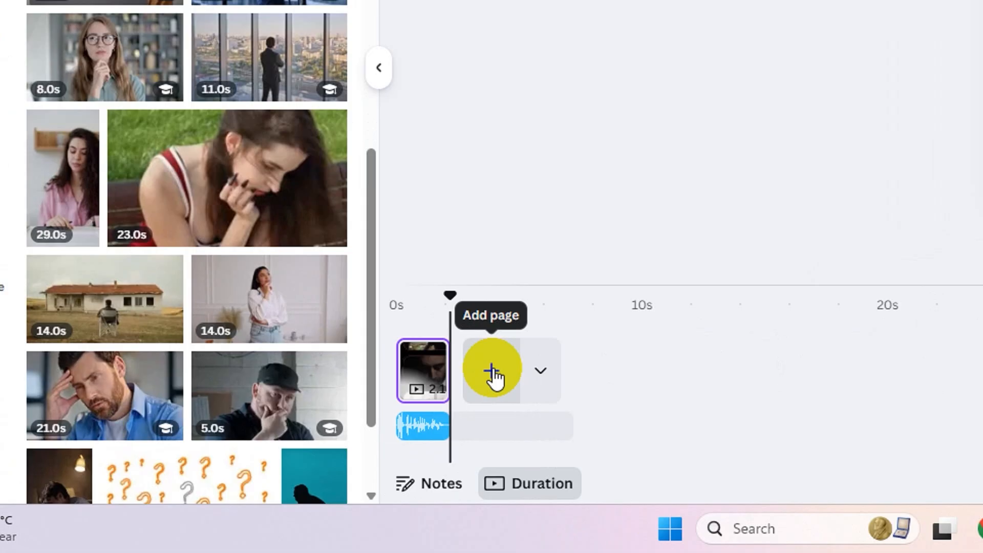
click(279, 467)
Step: Listen to the voiceover on the blank second page and search the stock videos for "strength"
key(space)
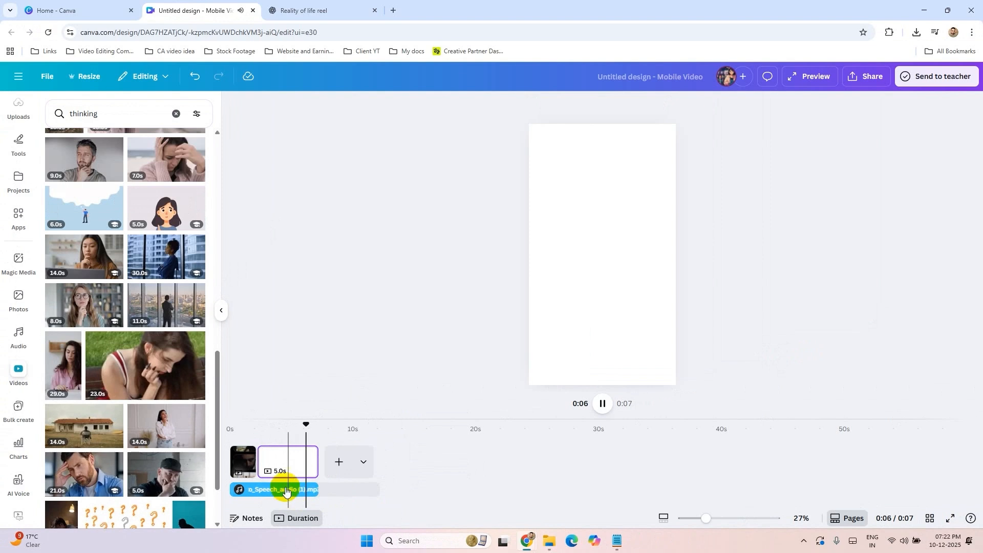
click(260, 423)
scroll(136, 341, down, 3)
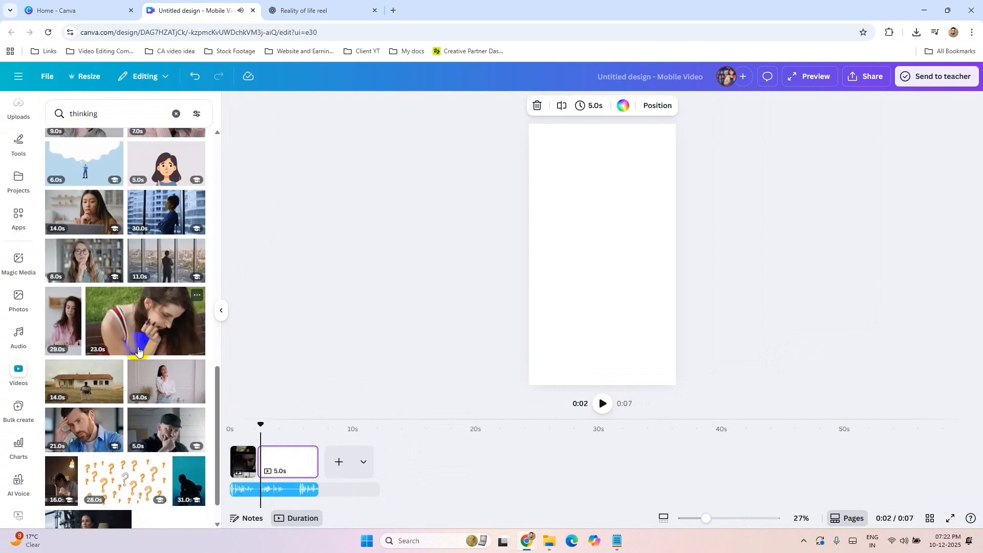
click(107, 113)
text(strengt)
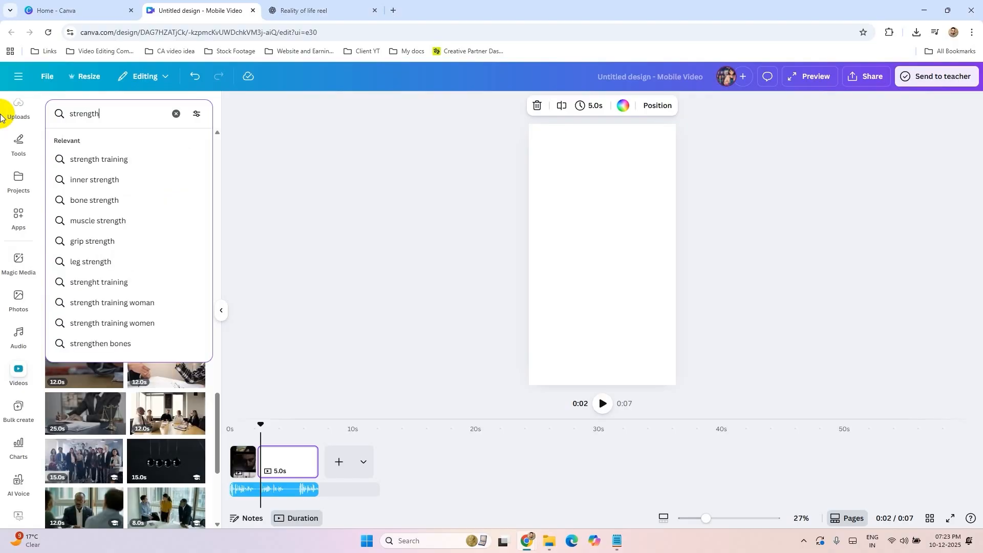
text(h)
key(Return)
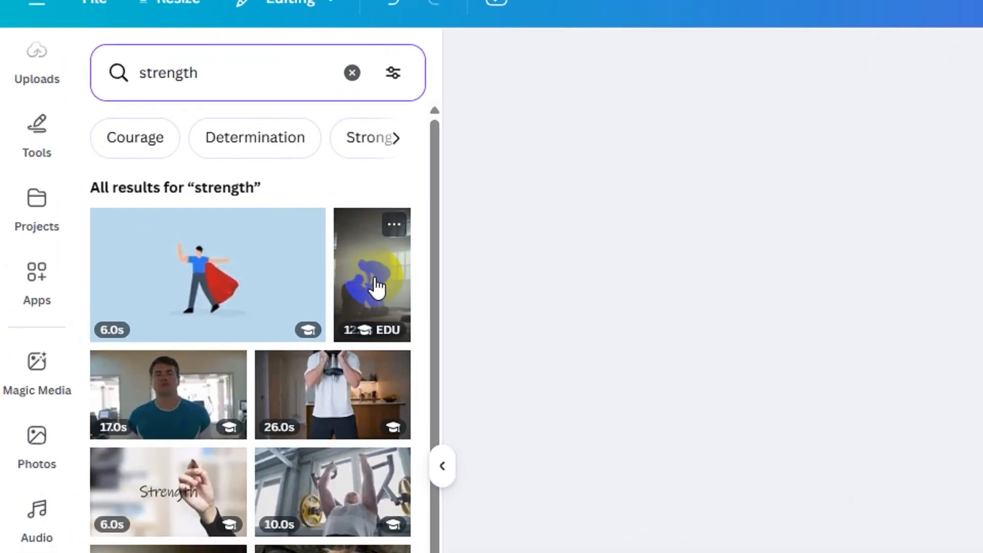
Step: Place the vertical 12-second clip of a silhouetted man bending over a seated person on the second page
click(185, 229)
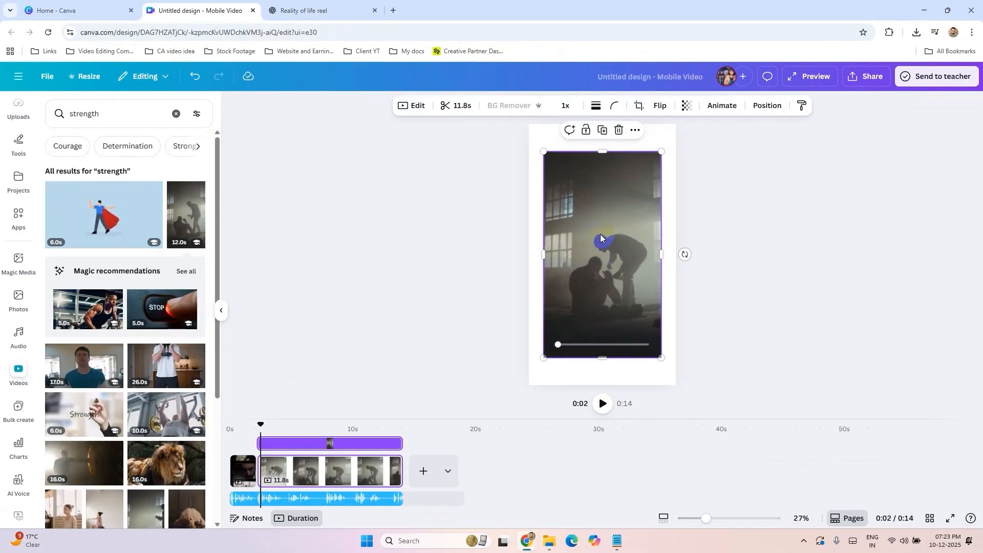
click(646, 272)
drag(543, 202, 563, 210)
key(ctrl+z)
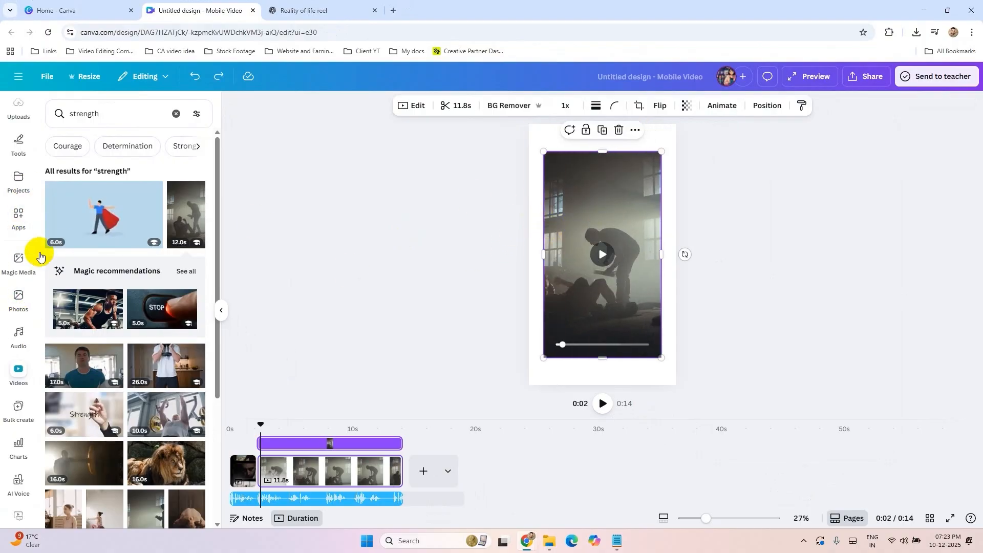
Step: Fill the second page with a dark-edged vertical film frame and put the silhouette clip inside it
scroll(30, 205, up, 3)
click(21, 148)
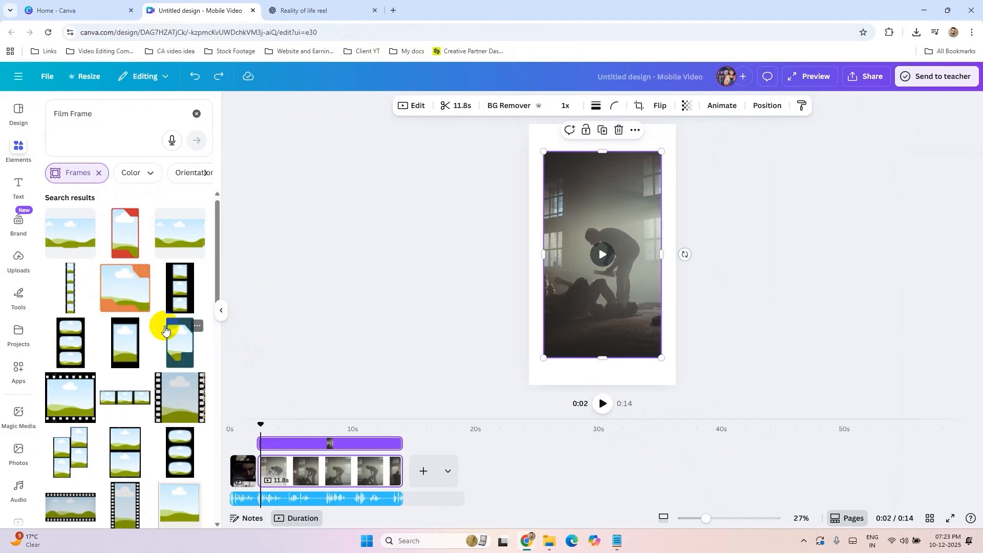
scroll(174, 327, down, 5)
click(180, 321)
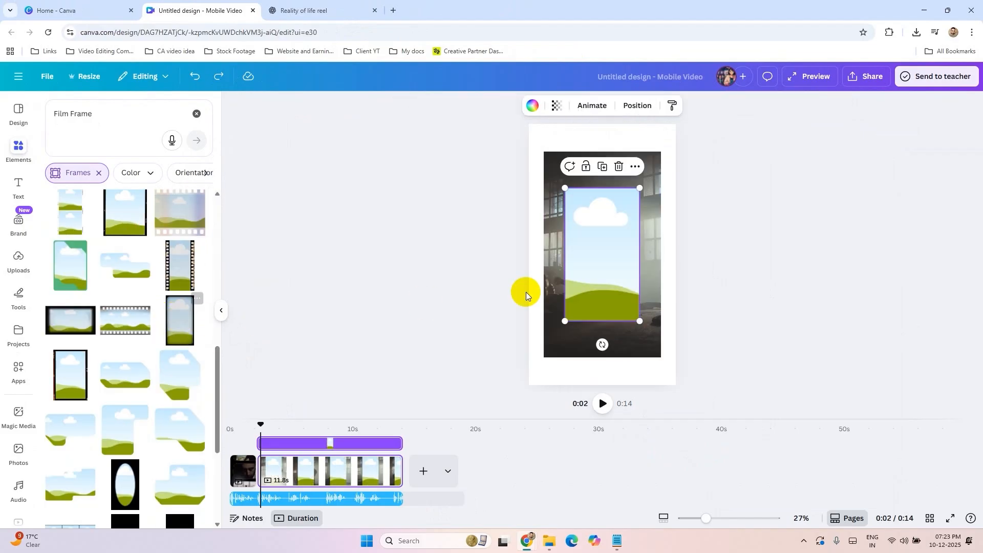
drag(601, 215, 564, 155)
drag(604, 257, 688, 385)
click(602, 404)
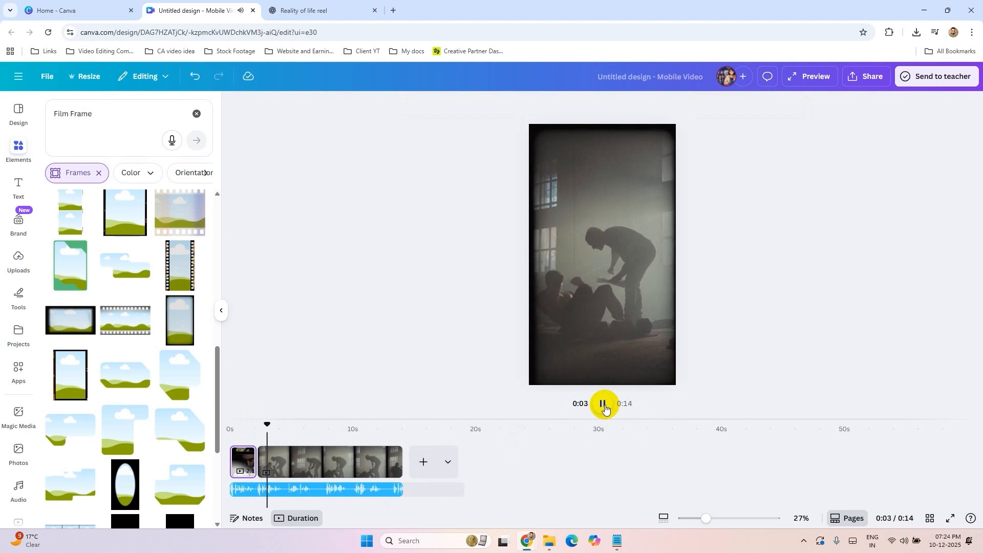
click(603, 404)
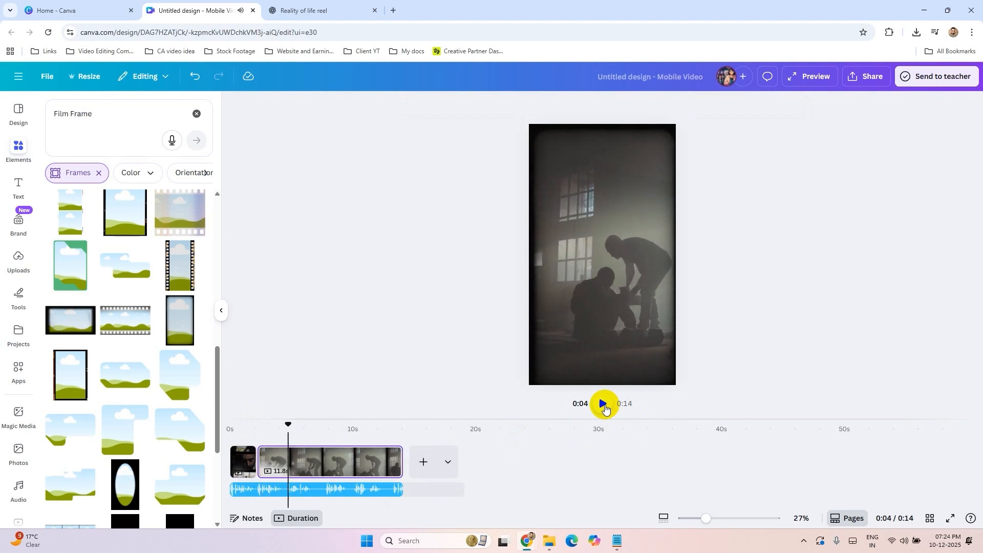
drag(399, 459, 286, 462)
key(ctrl+z)
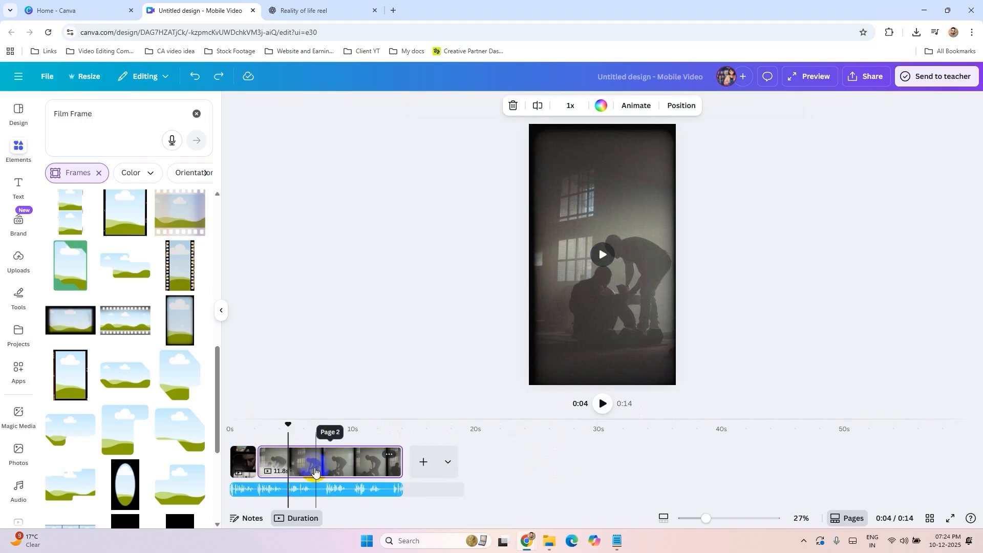
Step: Trim the second page to 2.4 seconds to match its voiceover line, and add a blank third page
key(space)
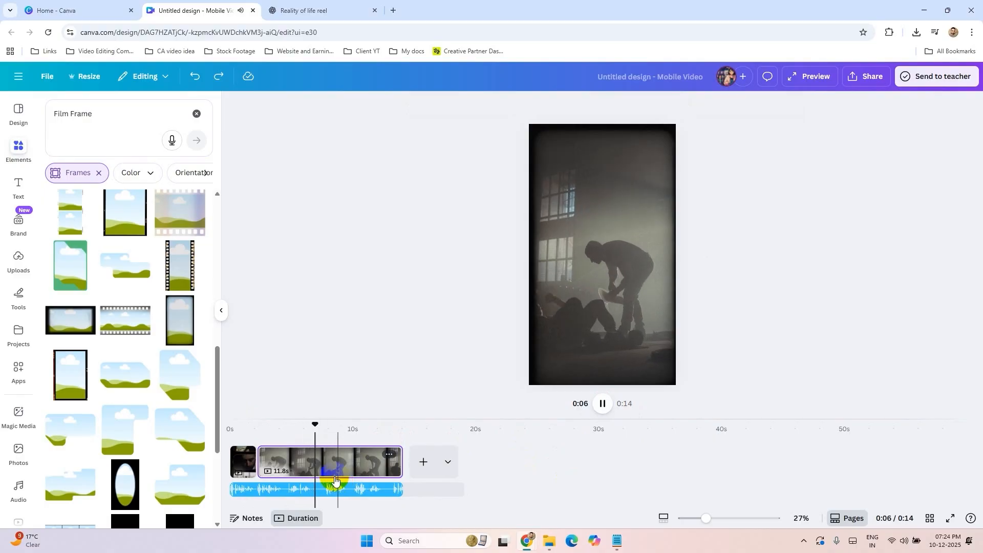
key(space)
click(287, 425)
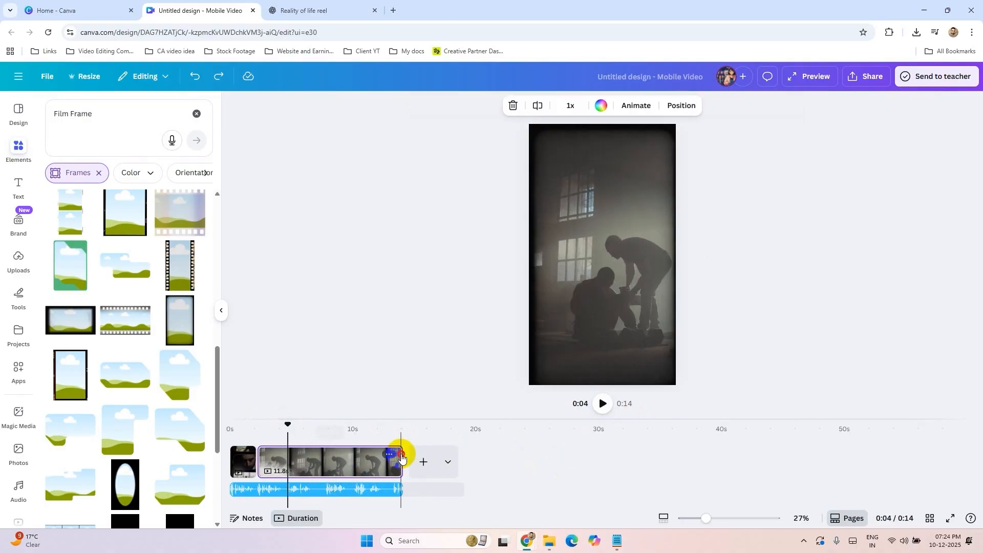
click(402, 457)
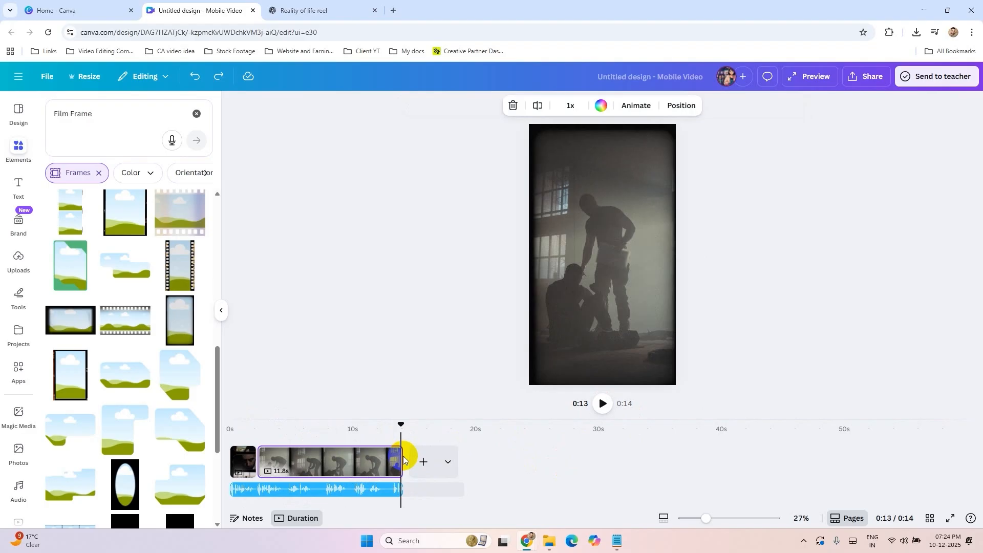
click(287, 429)
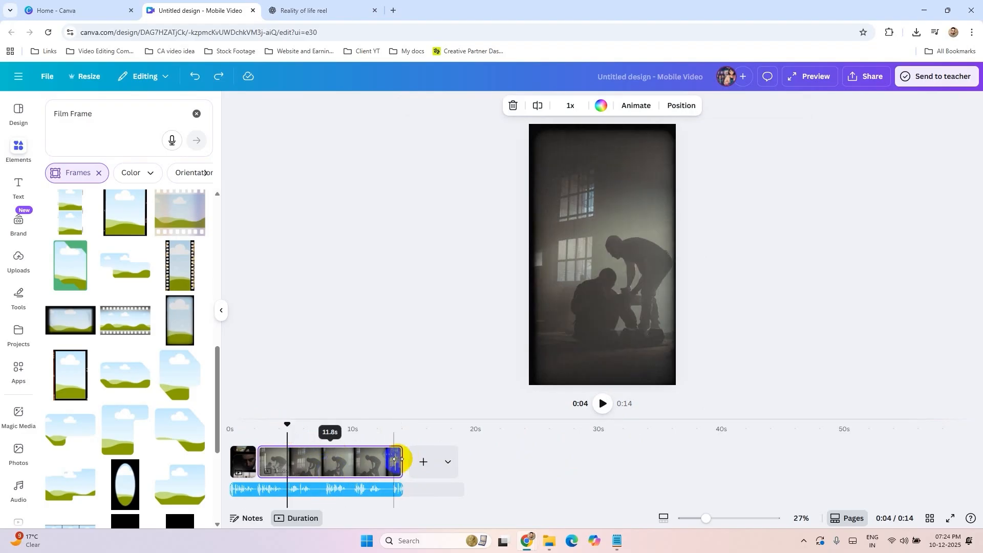
drag(400, 454, 287, 456)
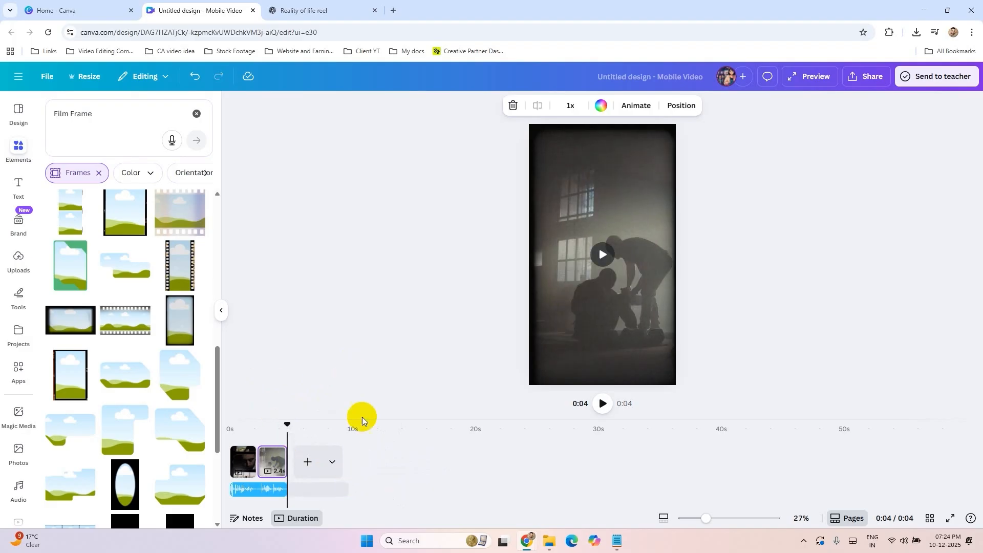
click(304, 460)
Step: Play the voiceover from the second page into the blank third page to hear its line
click(603, 404)
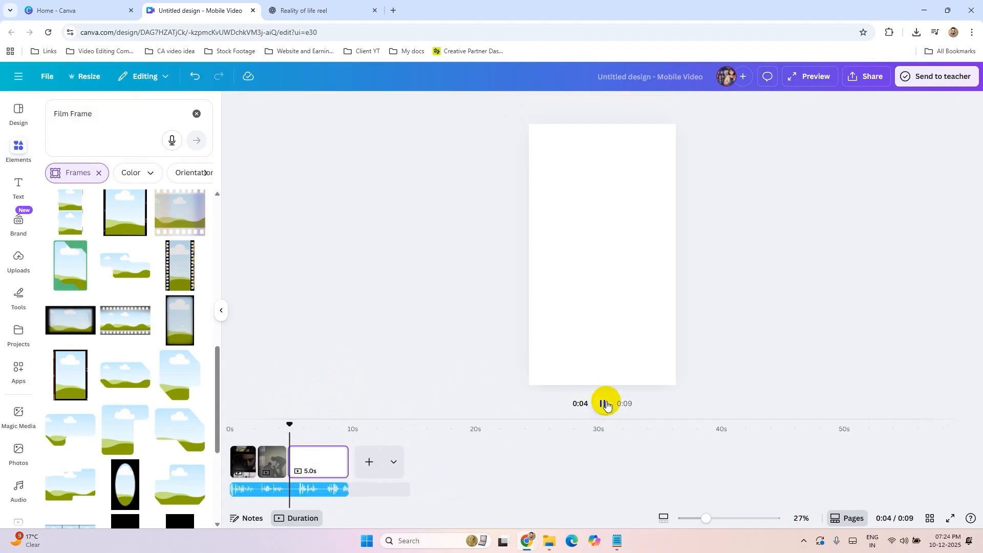
click(606, 405)
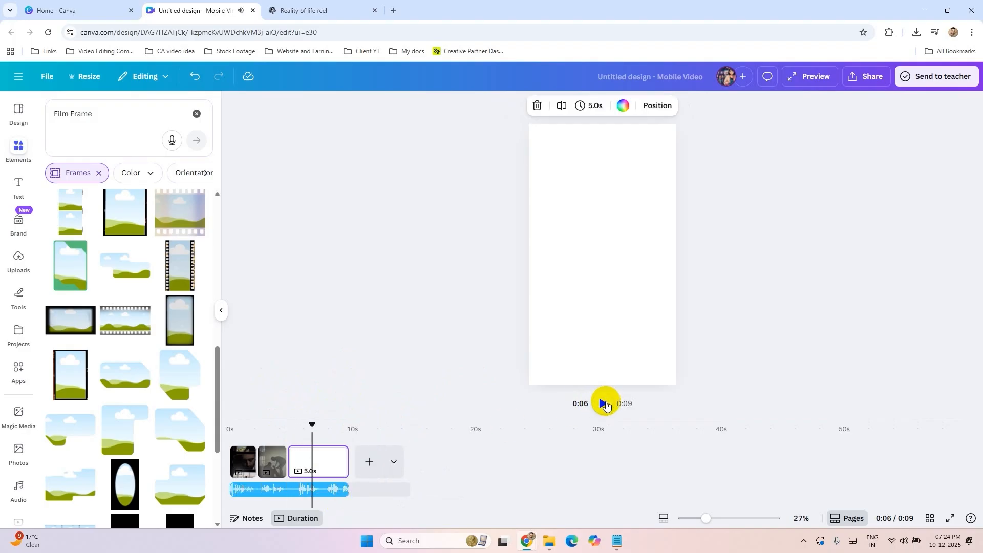
click(607, 405)
click(277, 422)
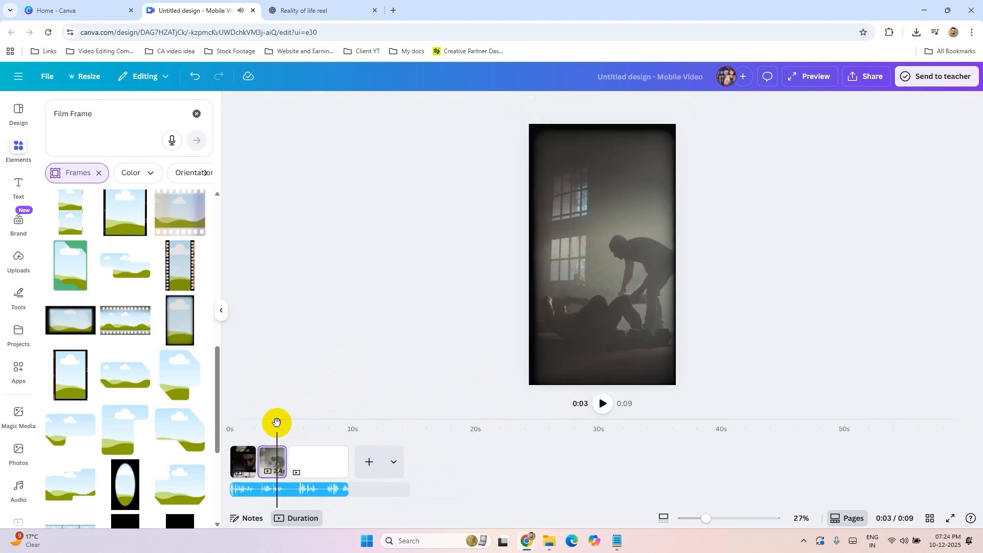
click(605, 405)
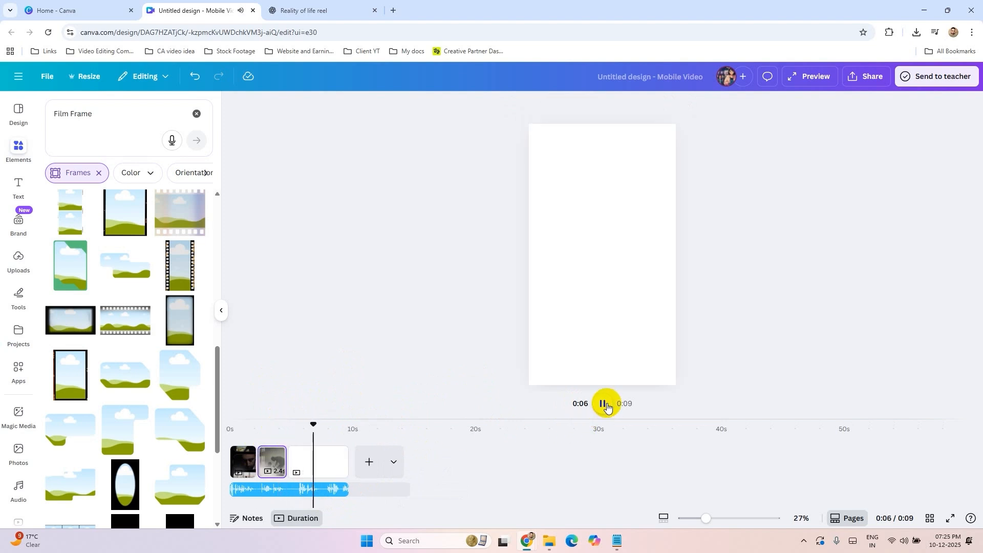
click(606, 405)
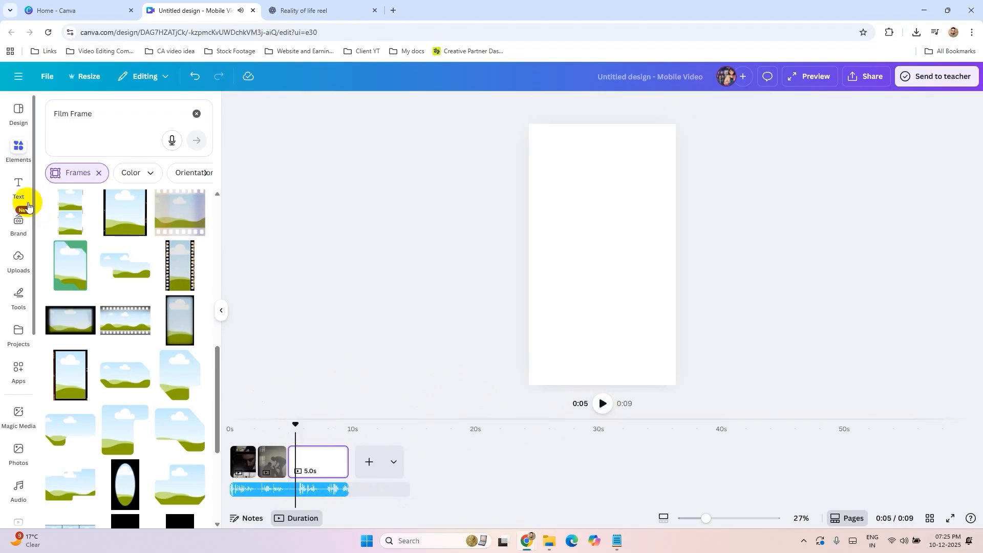
Step: Search the stock videos for "help" and place the 23-second clip of the bearded man holding a HELP sign on the third page
scroll(28, 390, down, 3)
click(16, 370)
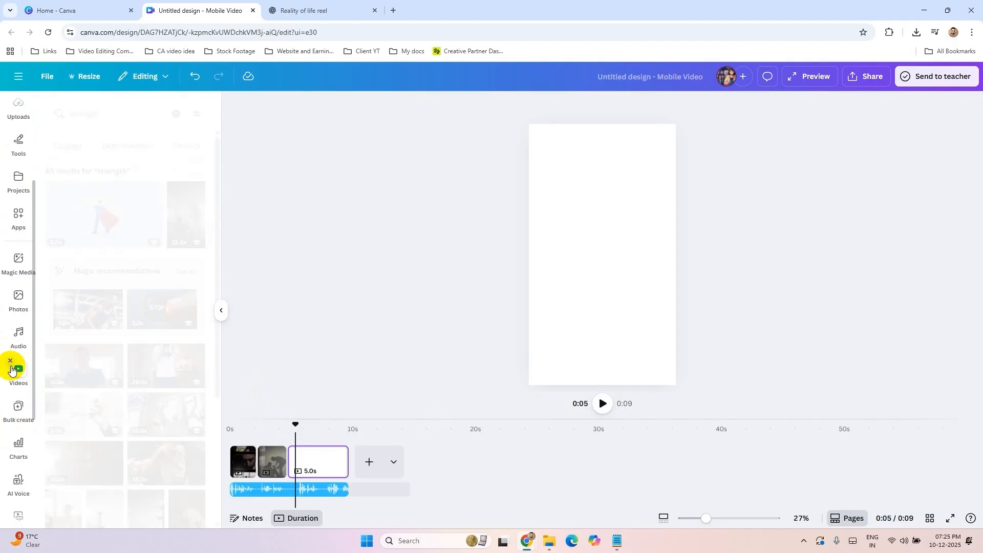
click(106, 116)
click(284, 242)
click(109, 109)
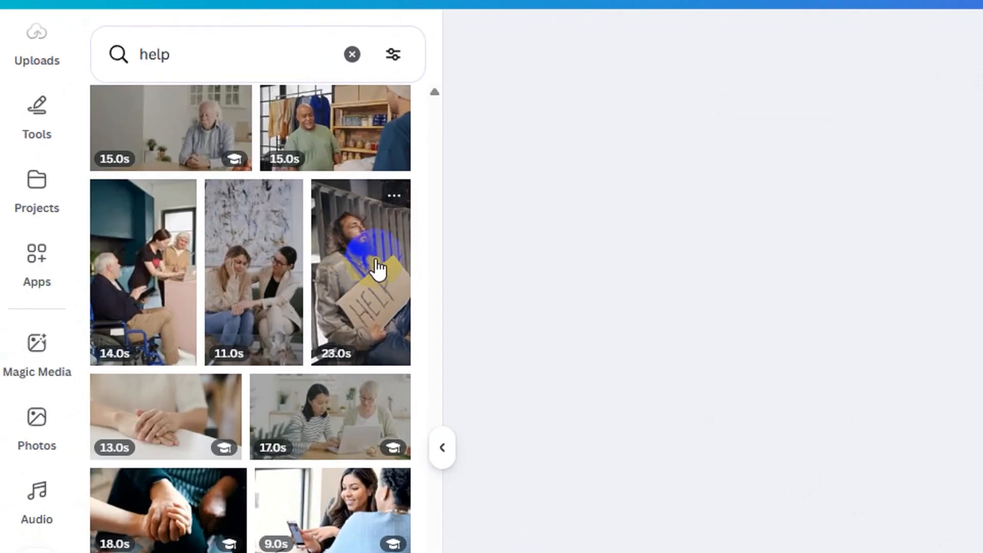
click(185, 220)
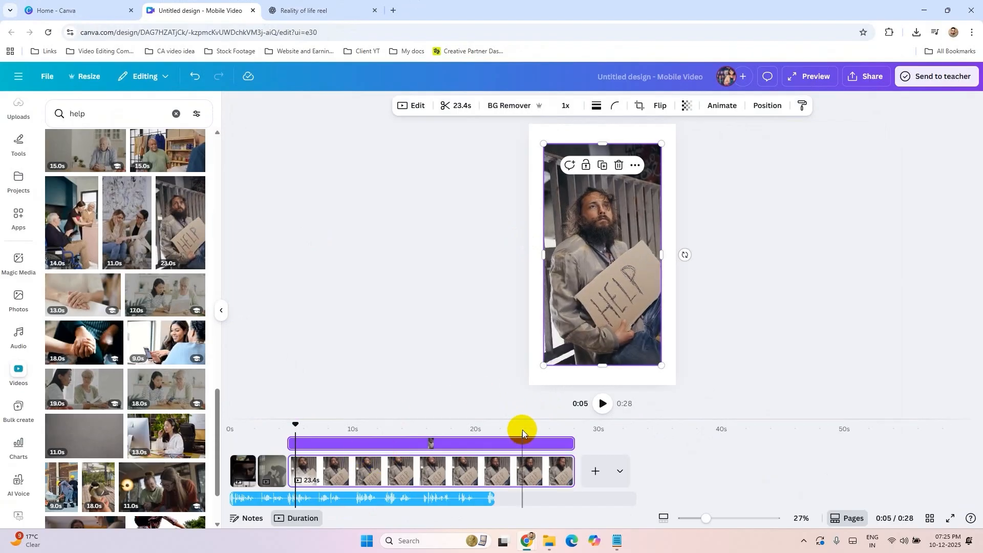
Step: Trim the third page to 2.7 seconds to fit its voiceover line, and add a blank fourth page
click(601, 408)
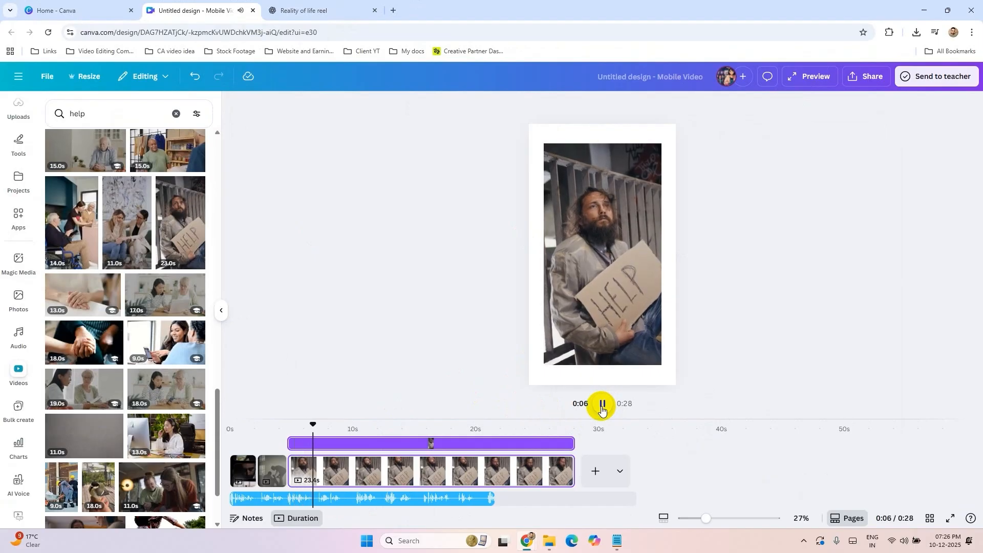
click(601, 408)
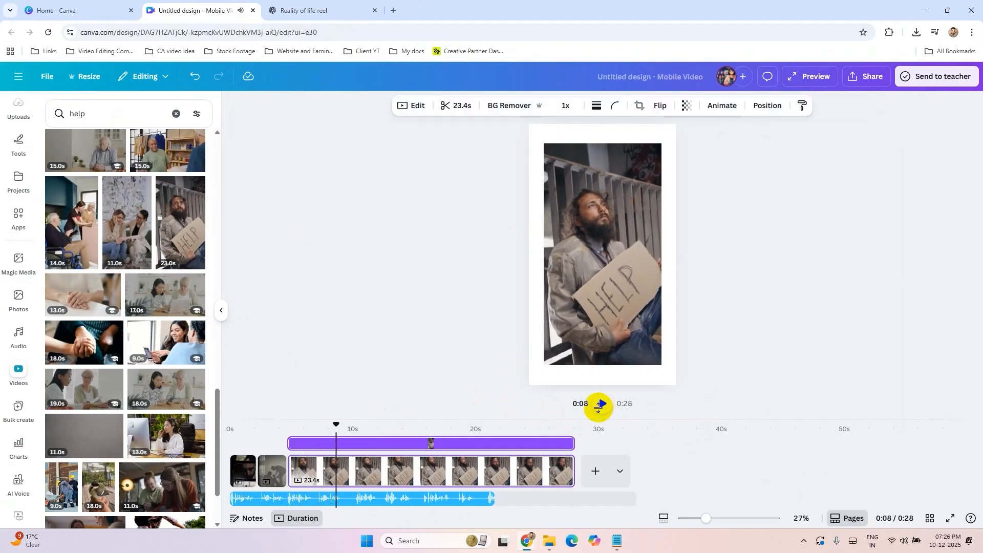
drag(574, 470, 322, 471)
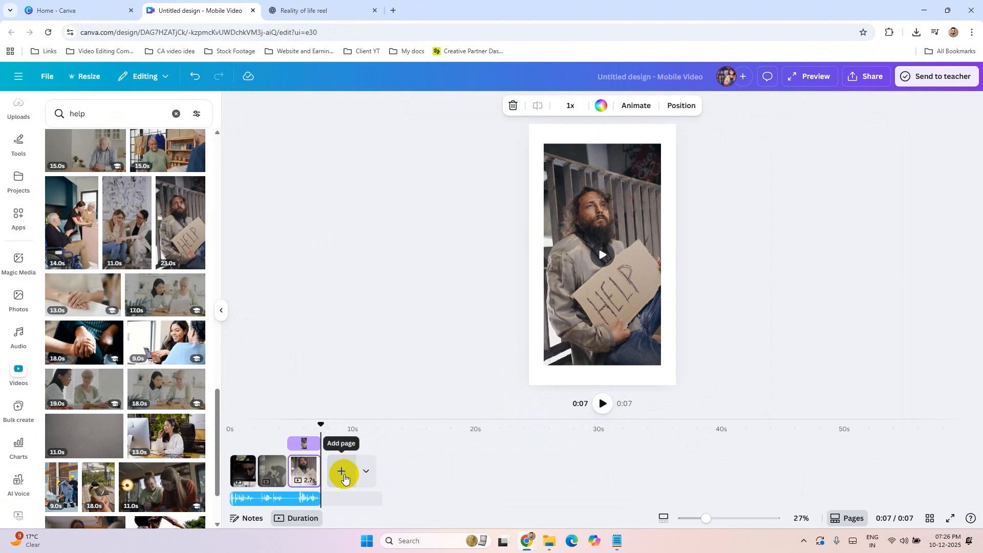
click(343, 471)
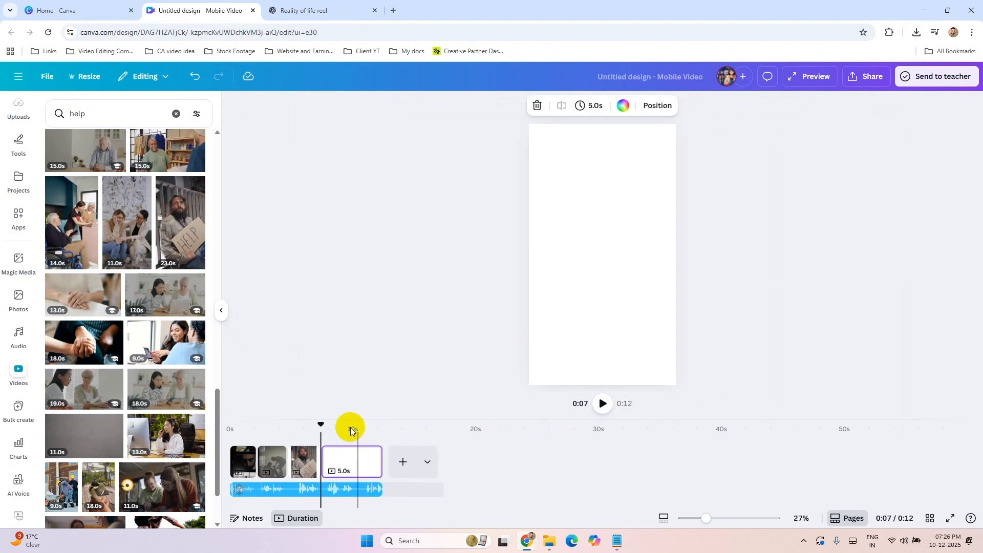
Step: Listen to the fourth page's voiceover, search the stock videos for "working" and add the 16-second clip of the man at a laptop
click(602, 405)
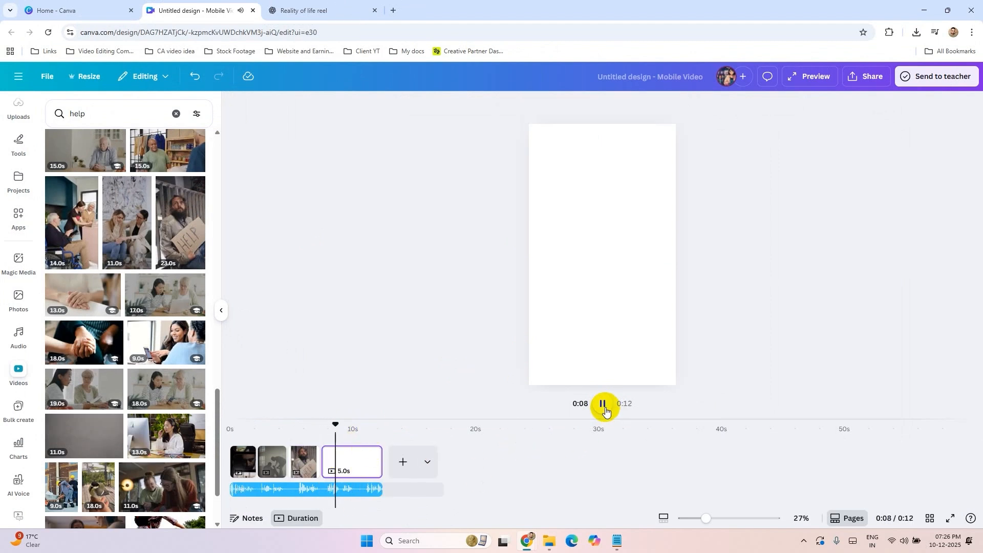
click(604, 407)
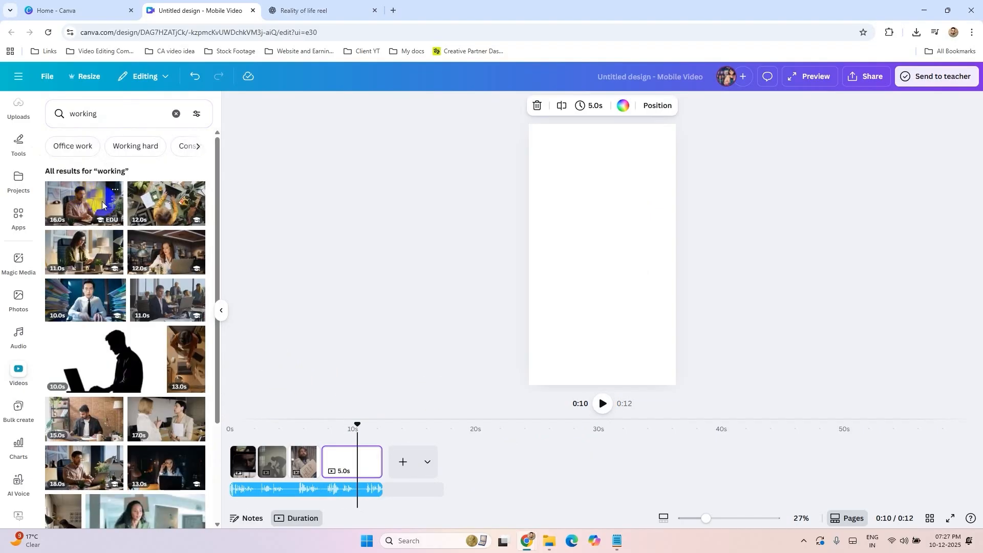
click(84, 203)
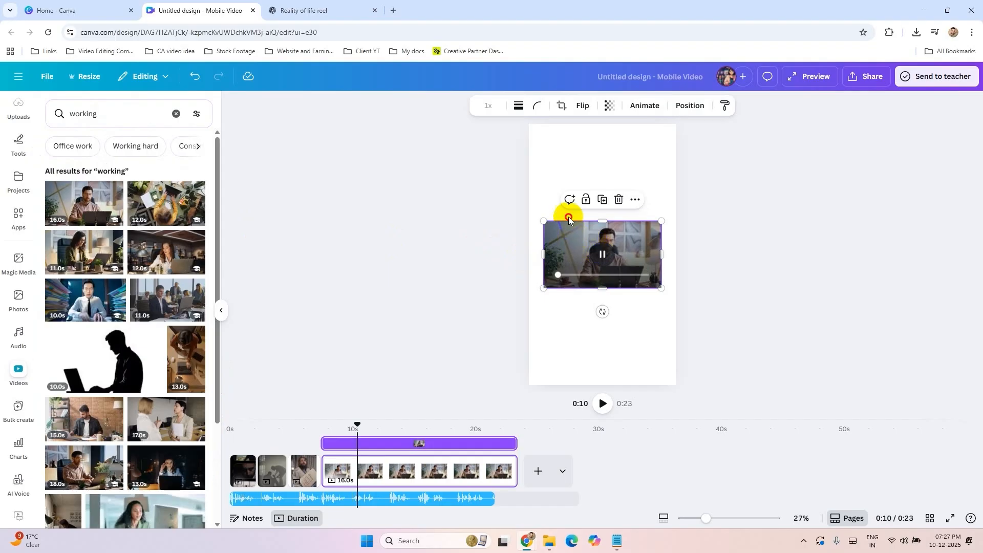
Step: Move the clip of the man at the laptop to the upper part of the fourth page
drag(580, 252, 563, 154)
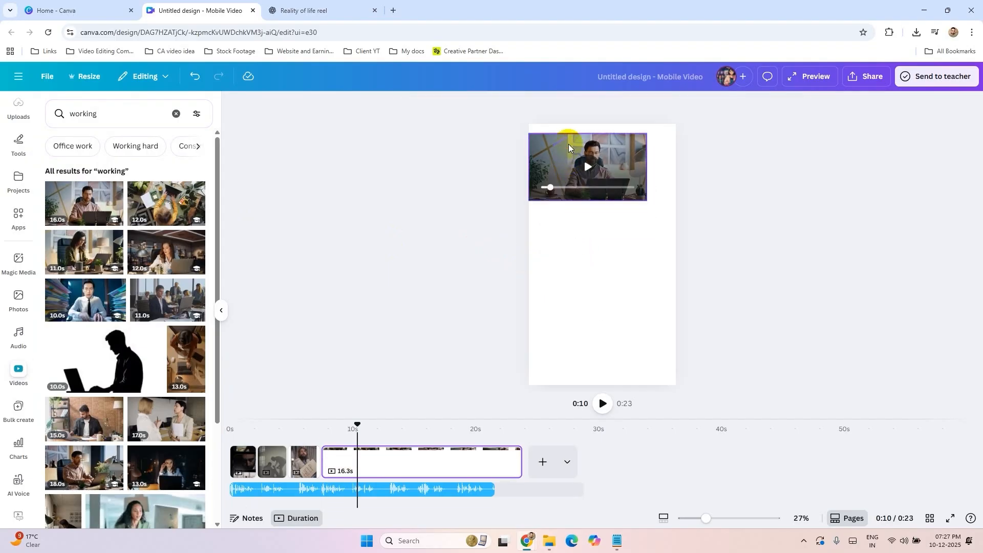
click(569, 148)
drag(560, 152, 566, 143)
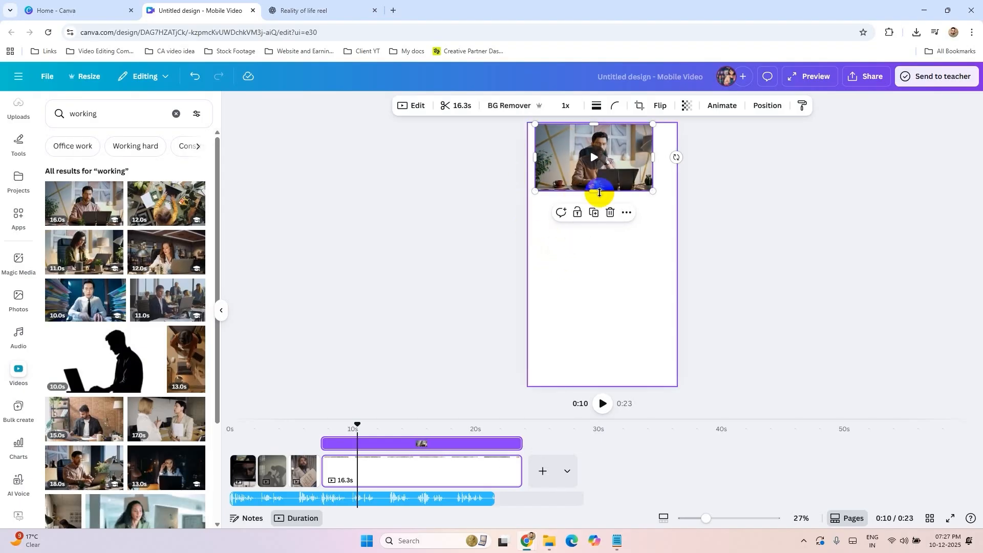
Step: Search the stock videos for "beg" and add the 11-second clip of the praying man in the yellow hoodie below the laptop clip
click(94, 111)
text(beg)
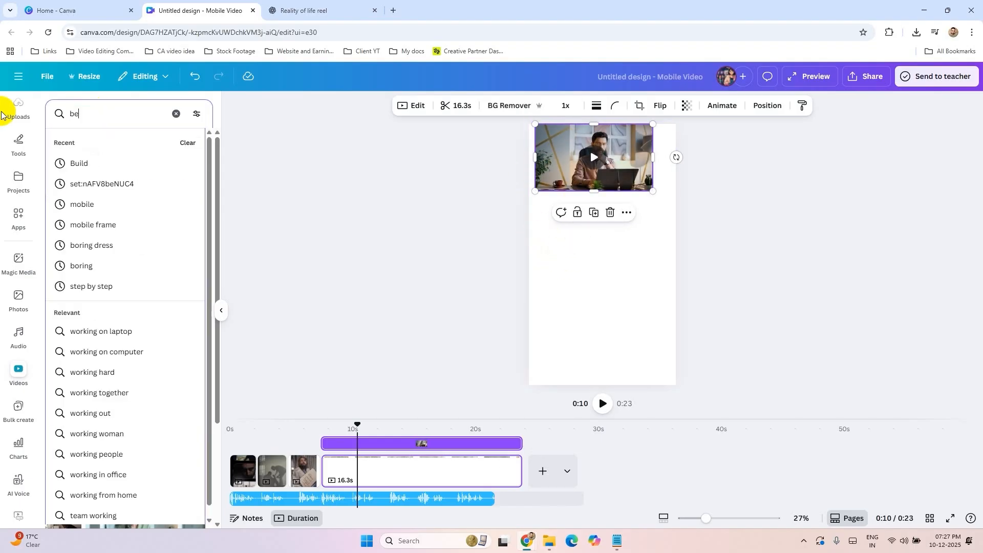
key(Return)
click(81, 197)
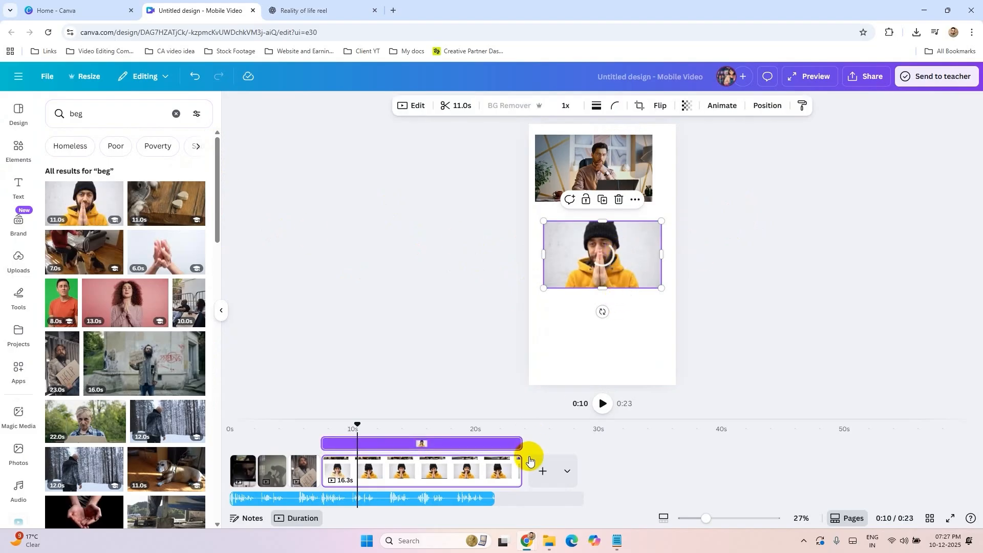
Step: Listen to the fourth page's voiceover line and trim the page to 3.3 seconds to match it
key(space)
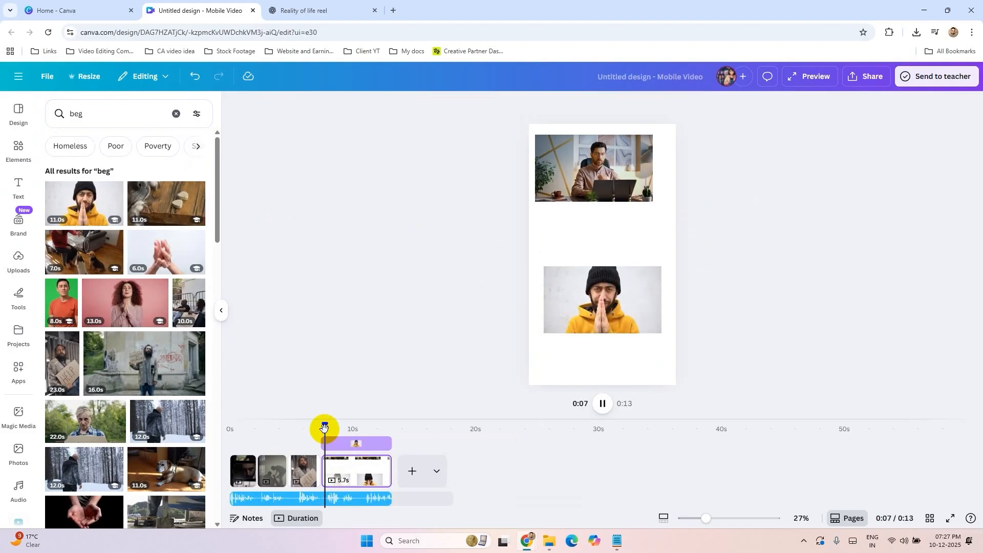
click(388, 471)
drag(388, 472, 361, 472)
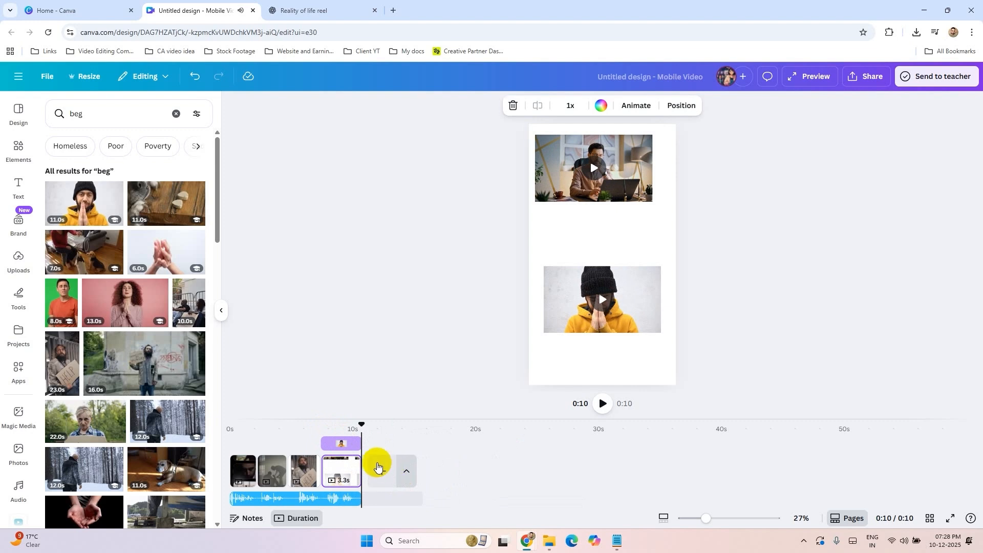
Step: Add a blank fifth page and play the voiceover across it to hear its line
click(378, 466)
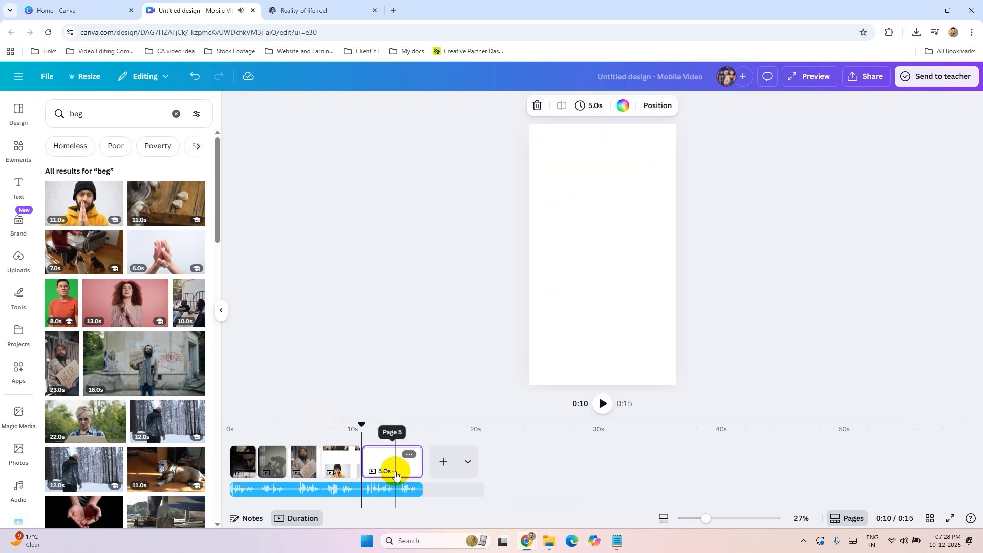
key(space)
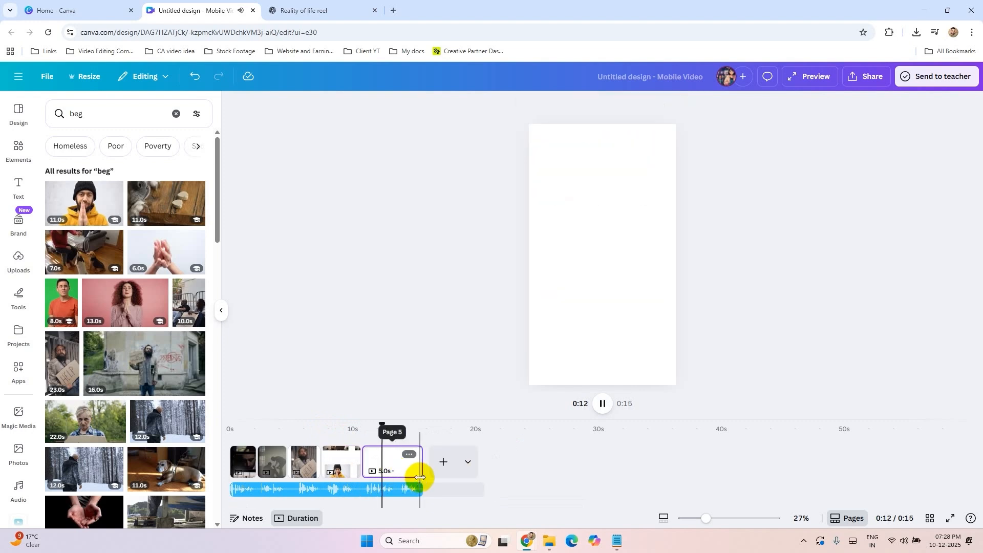
click(419, 475)
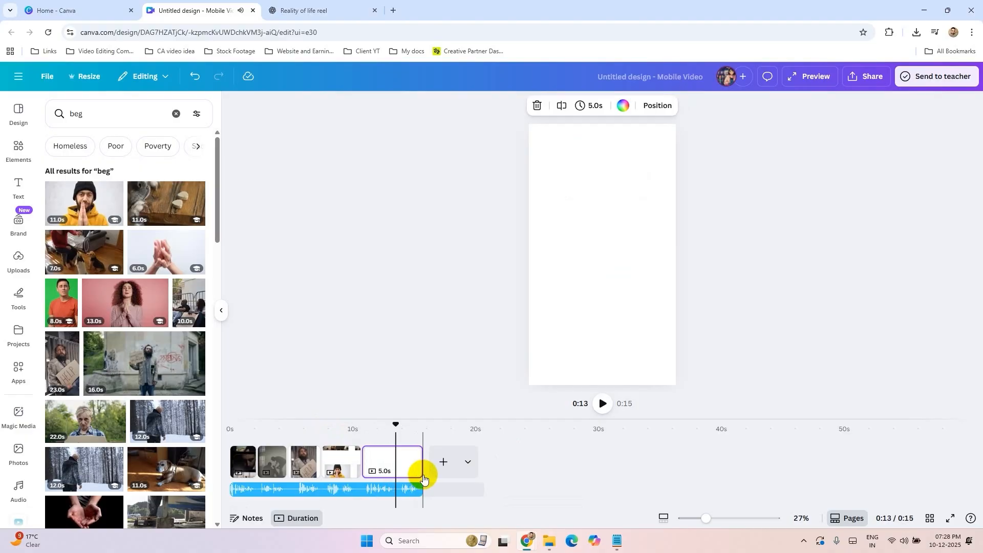
Step: Insert a single-image black film frame on the third page, fill it with the HELP sign clip and enlarge it to cover the page
drag(294, 429, 302, 430)
click(302, 466)
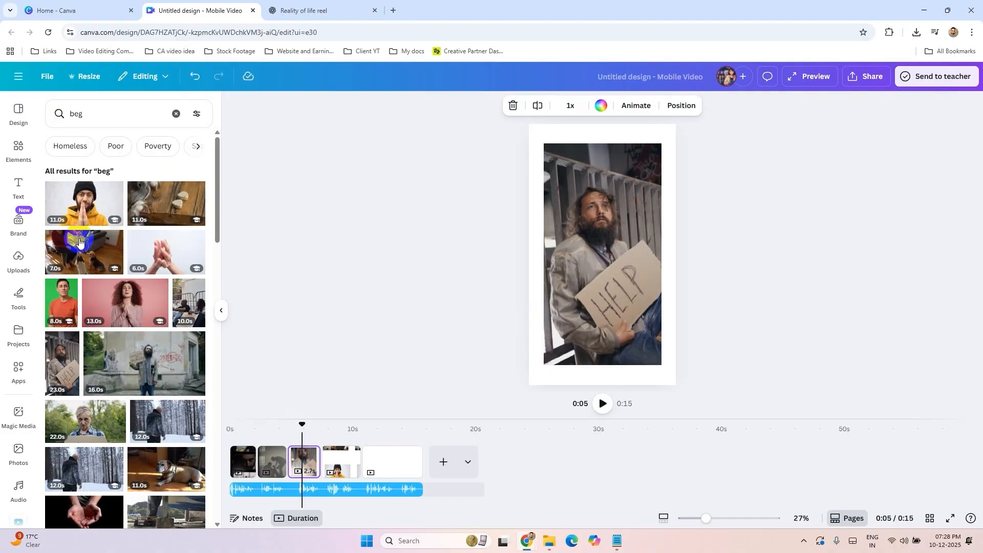
click(23, 152)
click(80, 365)
click(640, 157)
click(647, 159)
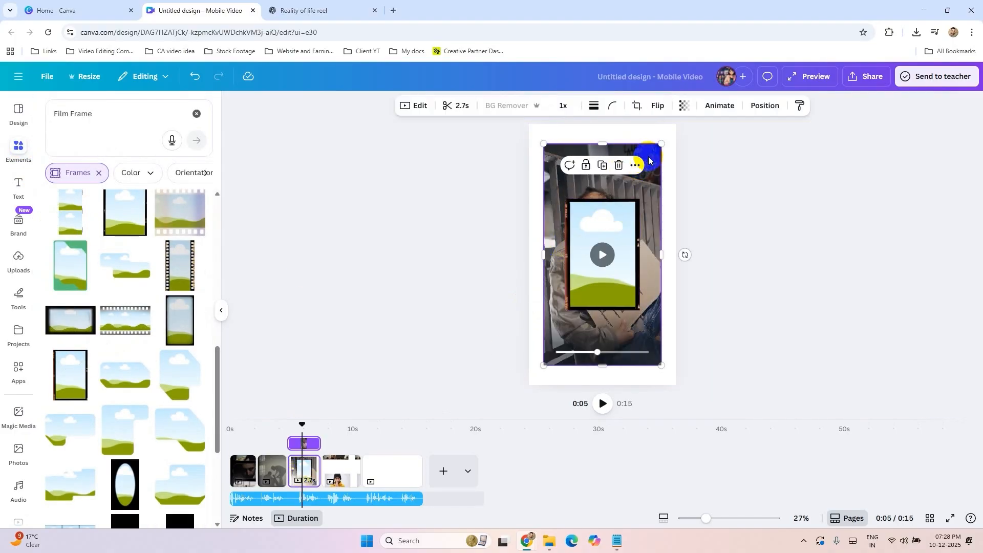
drag(649, 157, 648, 159)
drag(589, 233, 562, 185)
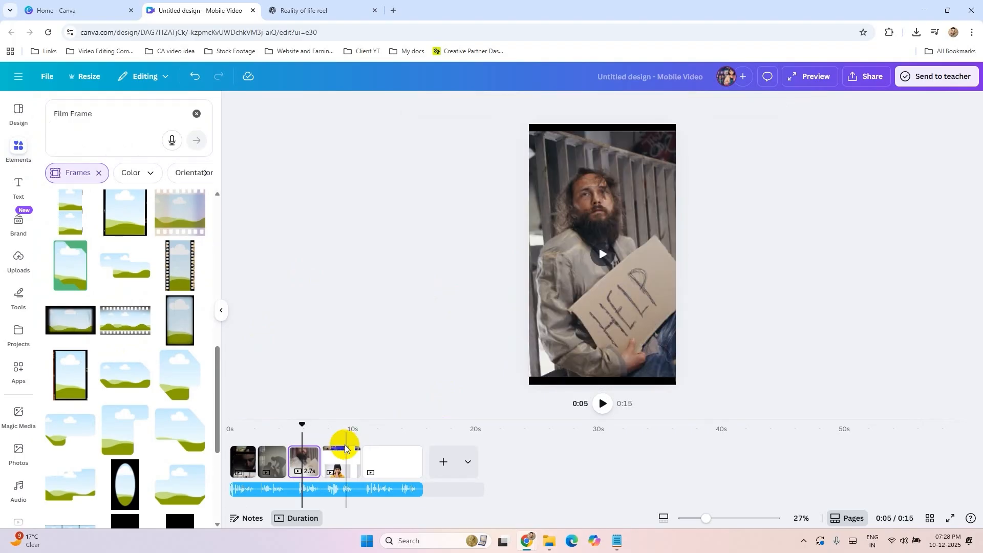
Step: Insert the two-panel film frame on the fourth page, with the laptop clip above and the praying man clip below, filling the page
click(331, 426)
scroll(93, 219, up, 5)
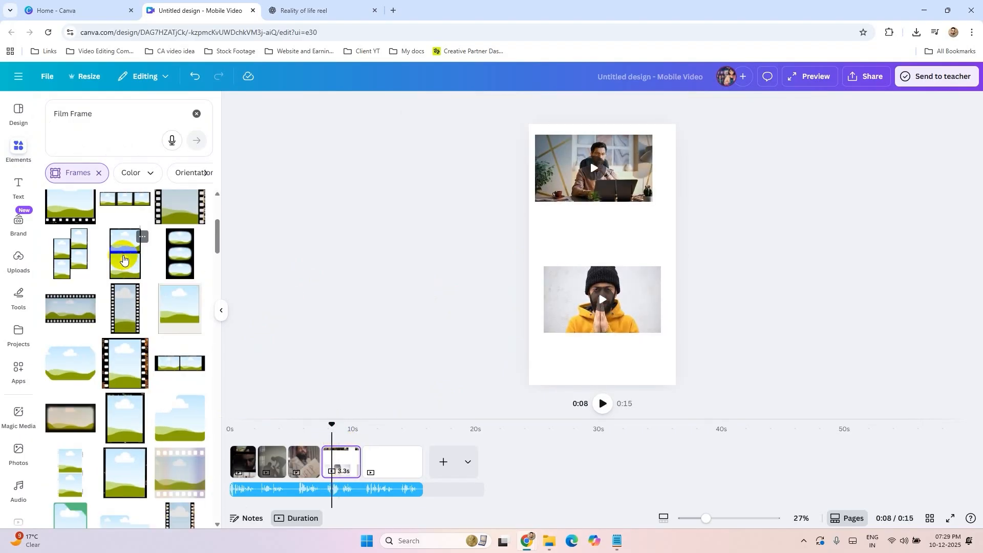
click(125, 260)
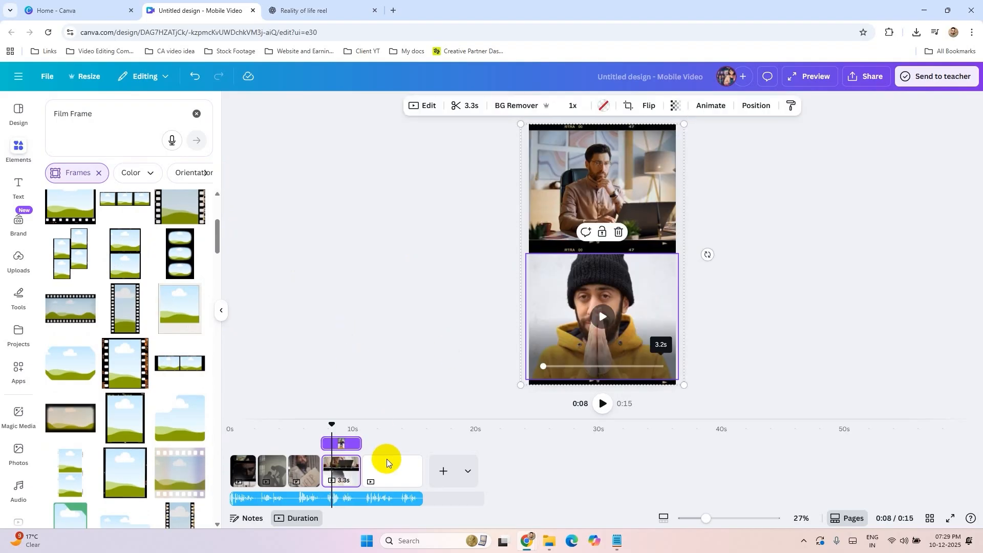
Step: Play the reel from the beginning through the fourth page to review the framed clips
click(377, 456)
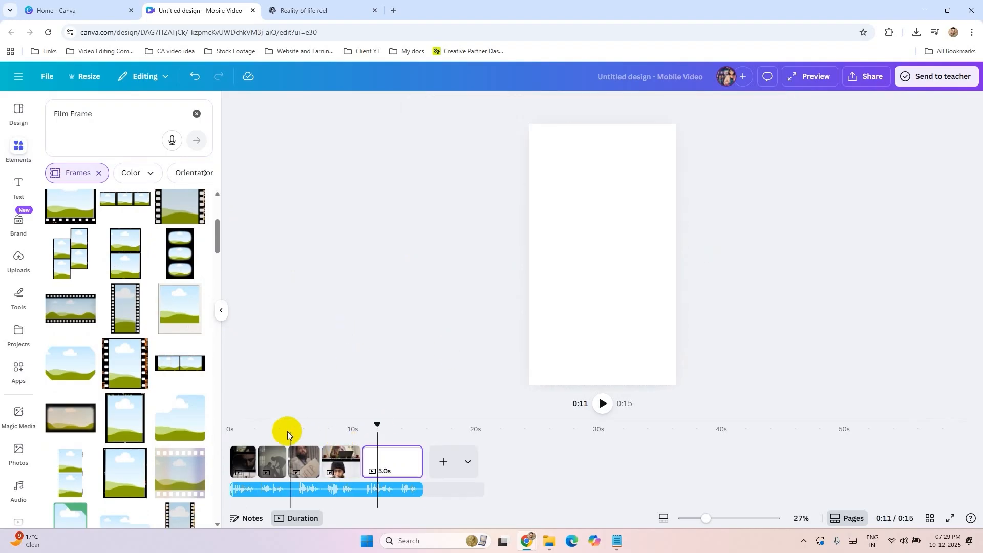
click(233, 428)
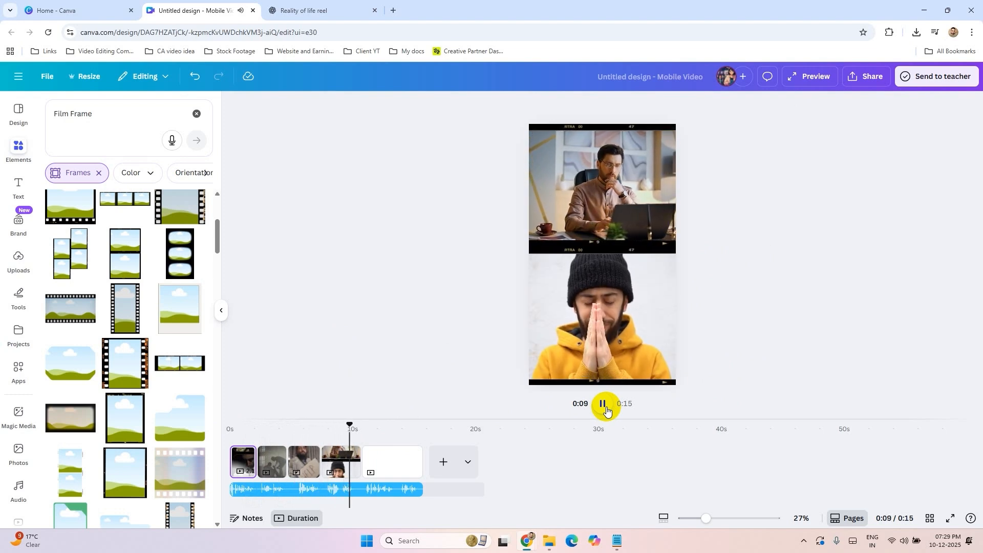
click(606, 409)
Step: Open the full filter collection for the city-window clip in the lowest frame of the first page
drag(357, 425, 241, 426)
click(247, 455)
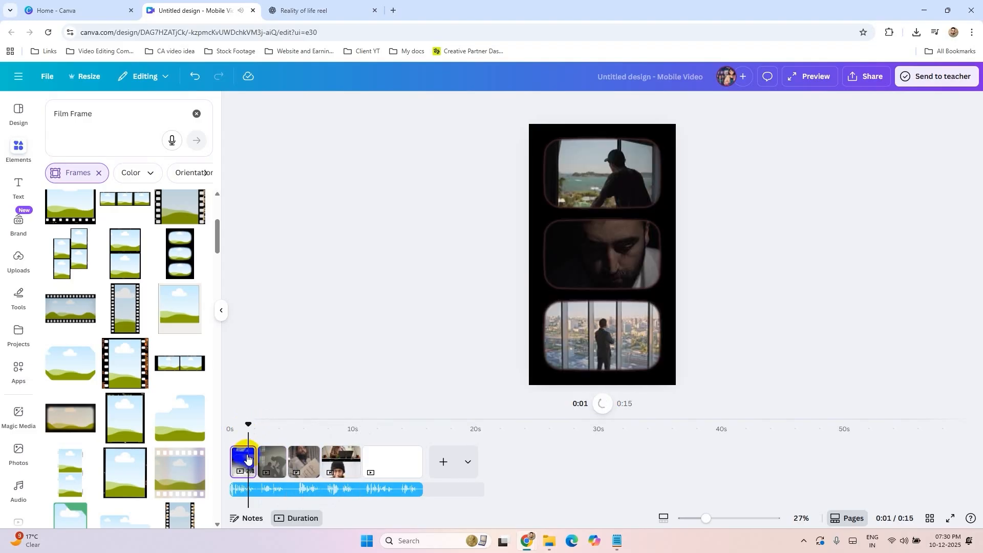
click(580, 327)
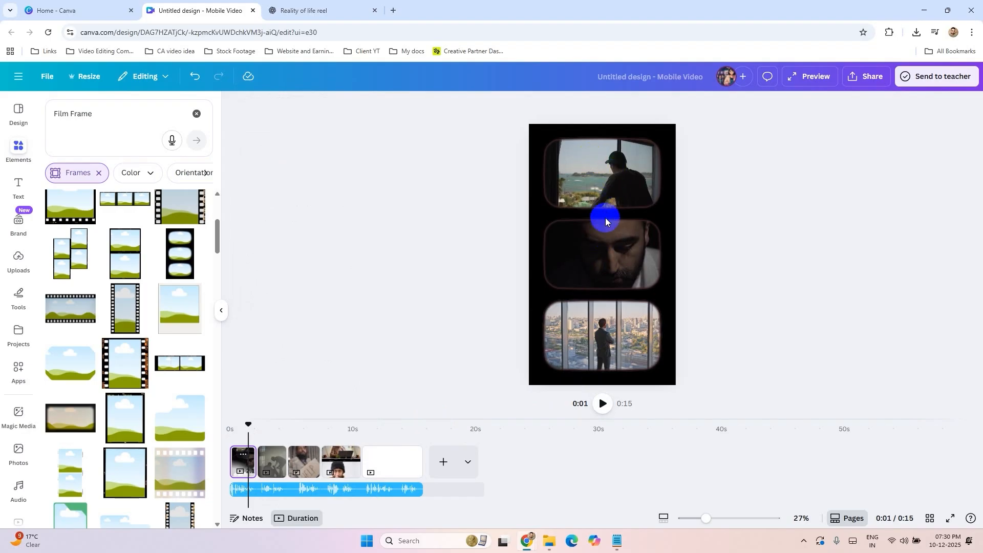
click(602, 331)
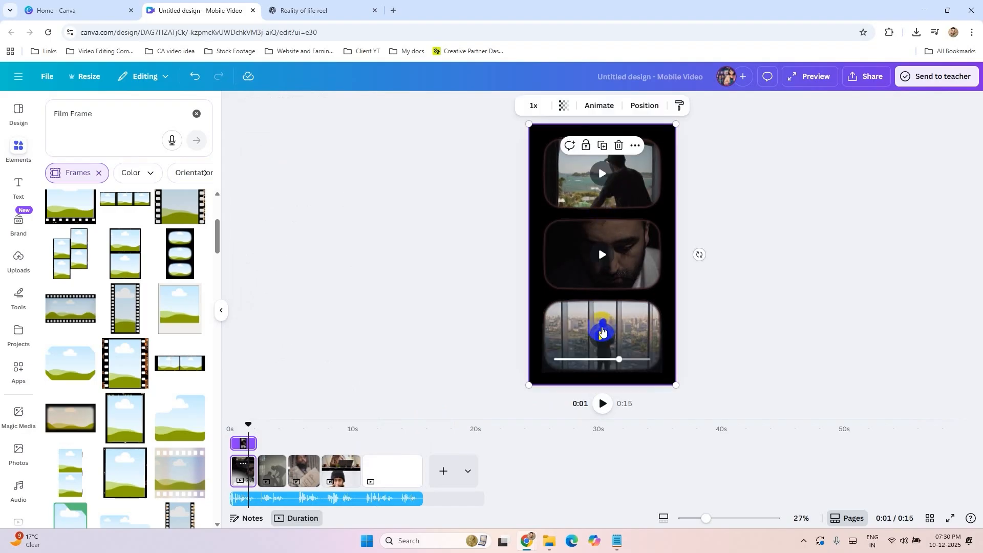
click(637, 318)
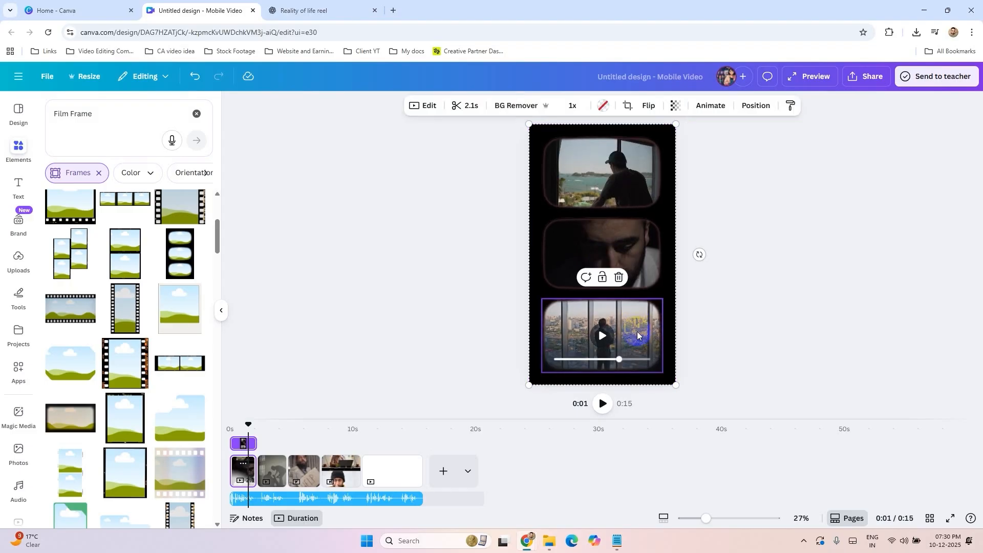
click(417, 106)
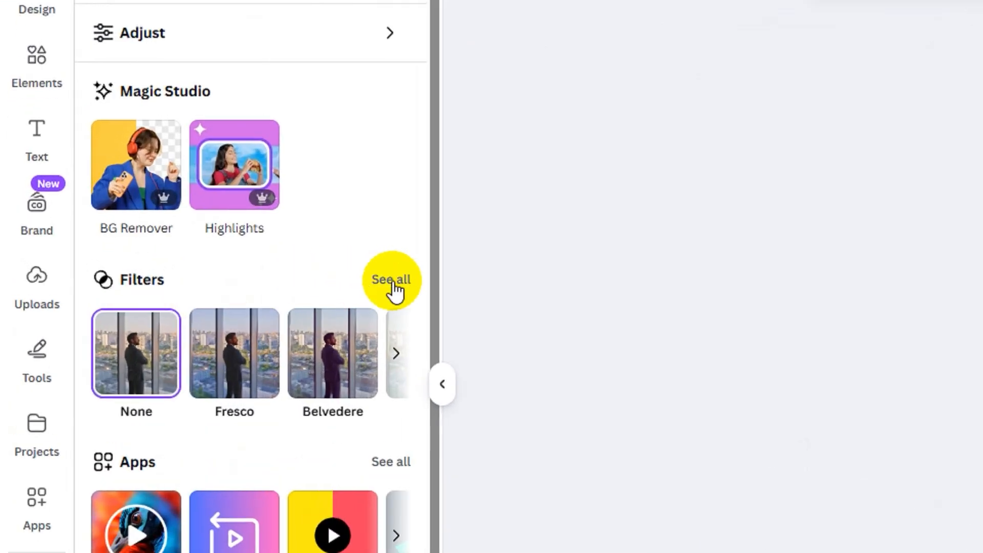
click(391, 280)
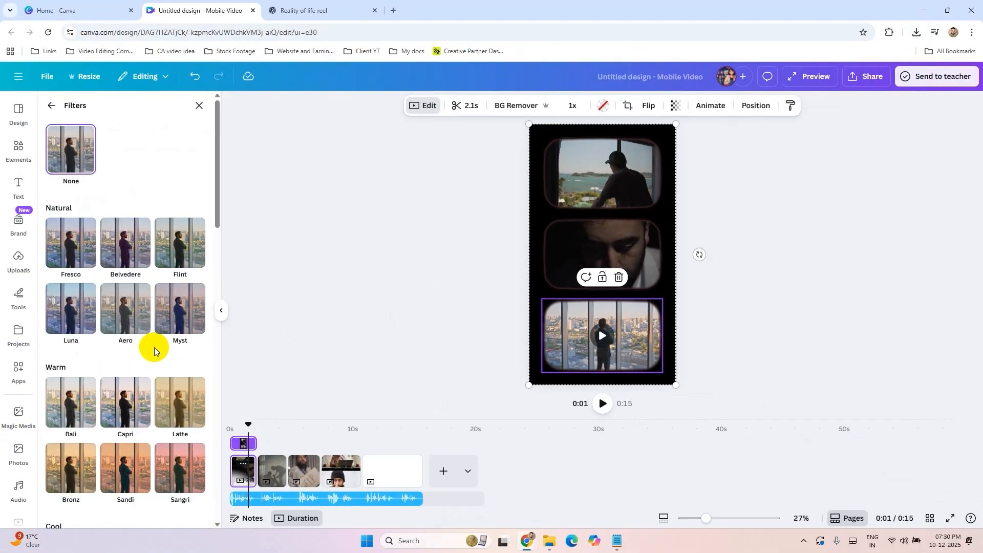
Step: Try the Astro and Tundra filters on the city-window clip, and apply the Nimbus filter at intensity 100
scroll(155, 347, down, 4)
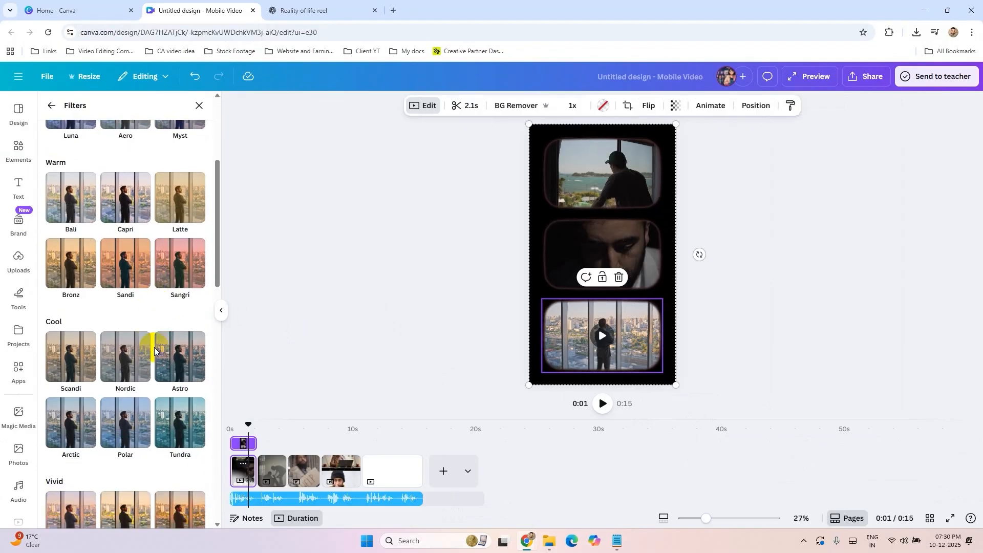
click(185, 357)
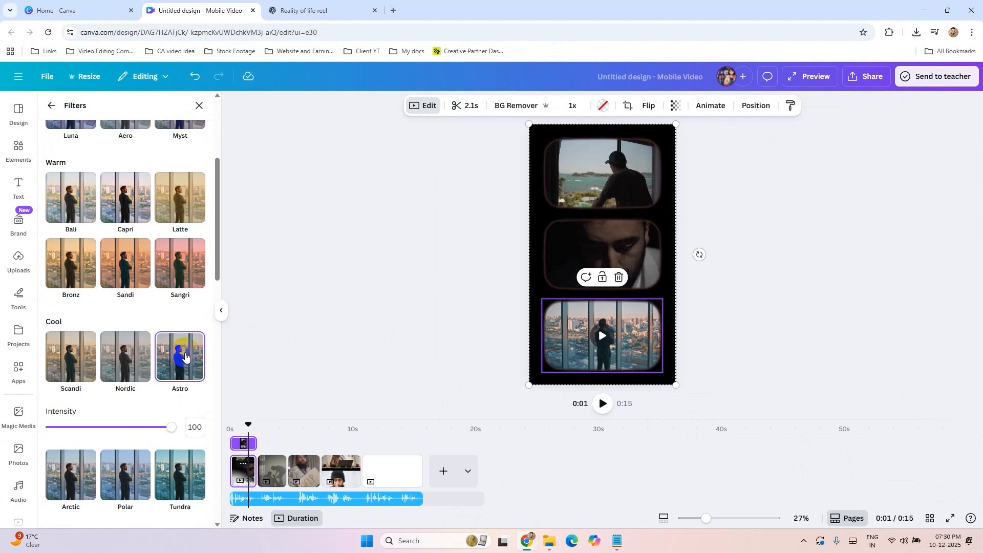
click(177, 468)
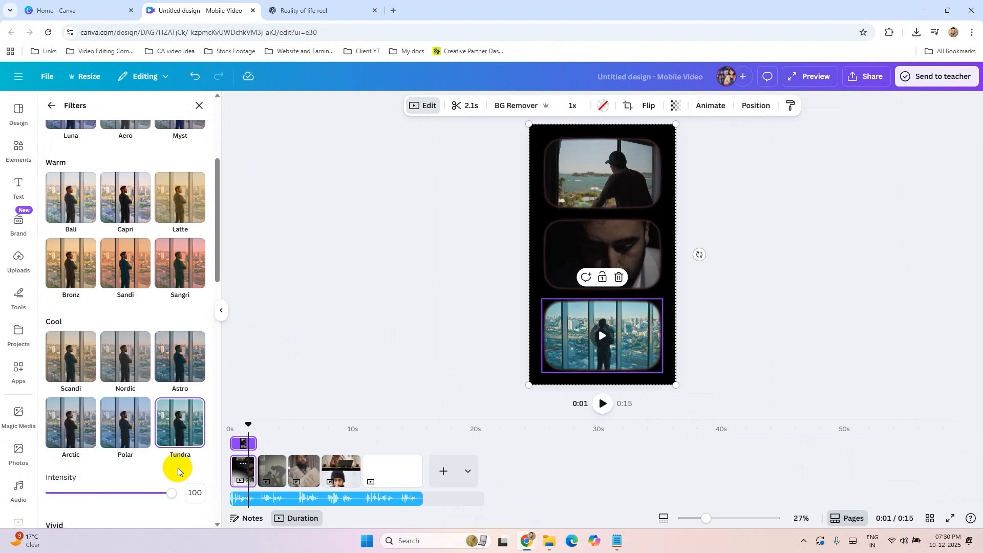
scroll(137, 392, down, 5)
click(169, 231)
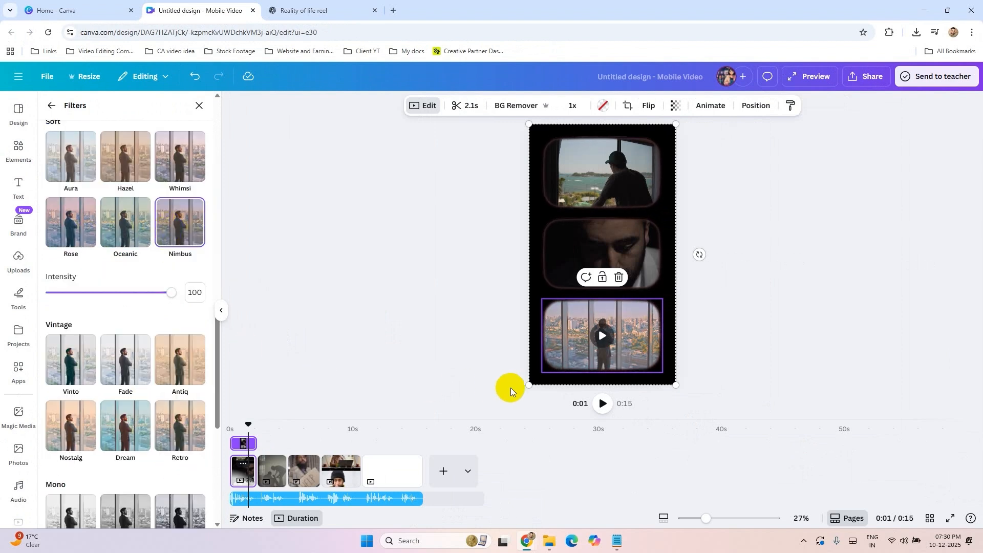
scroll(191, 453, down, 4)
Step: Apply the Rose filter at intensity 100 to the HELP sign clip on the third page
click(302, 466)
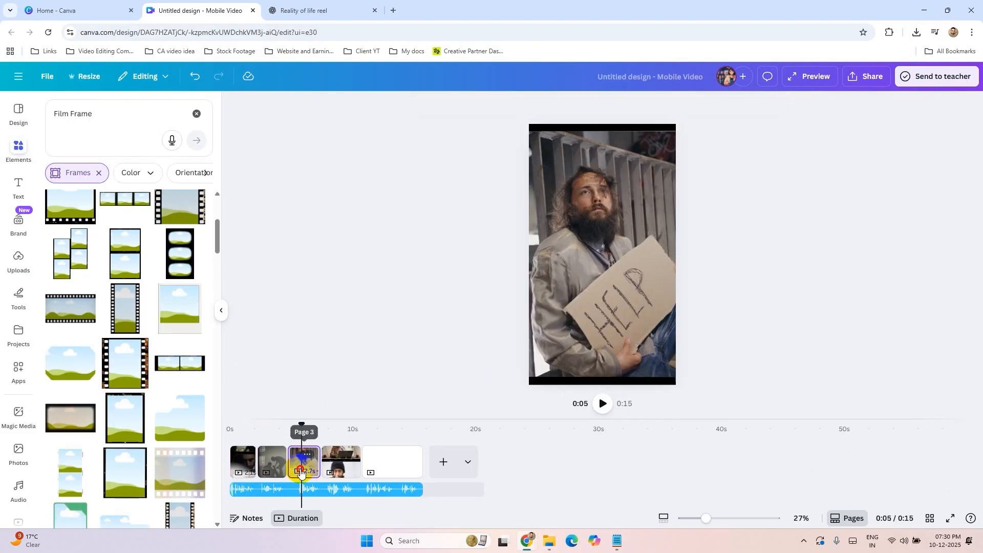
click(558, 294)
click(420, 106)
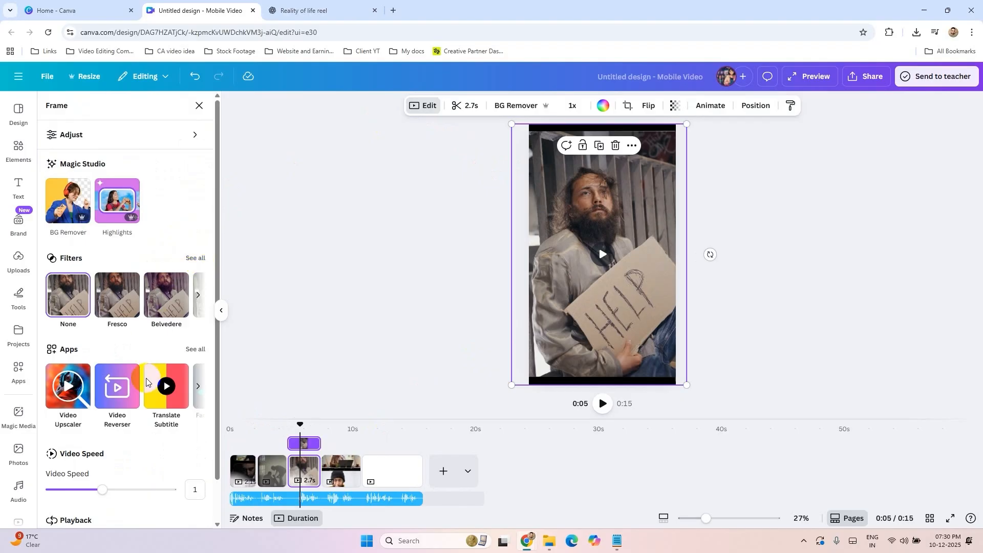
scroll(148, 387, down, 4)
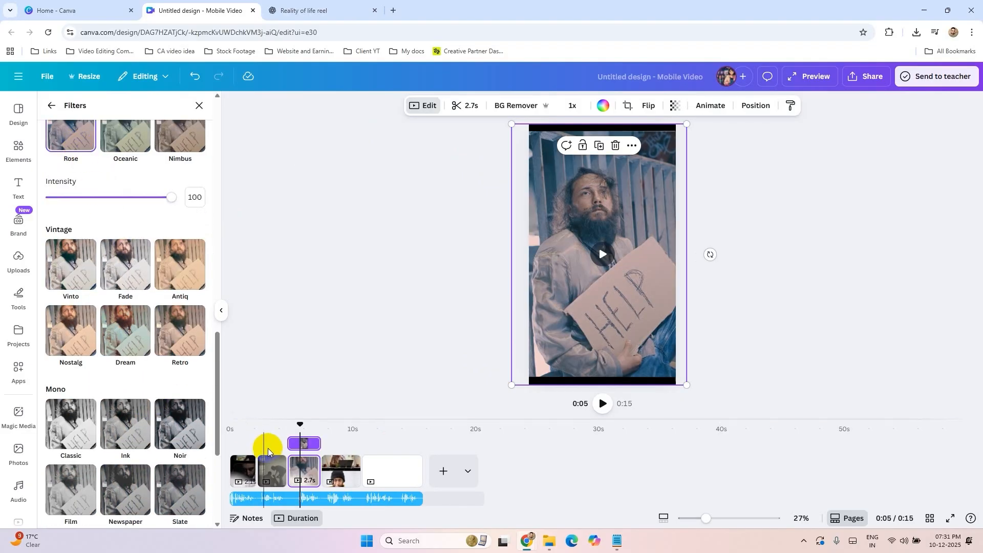
Step: Set the brightness to -54 and the contrast to -27 for the praying man clip on the fourth page
click(343, 437)
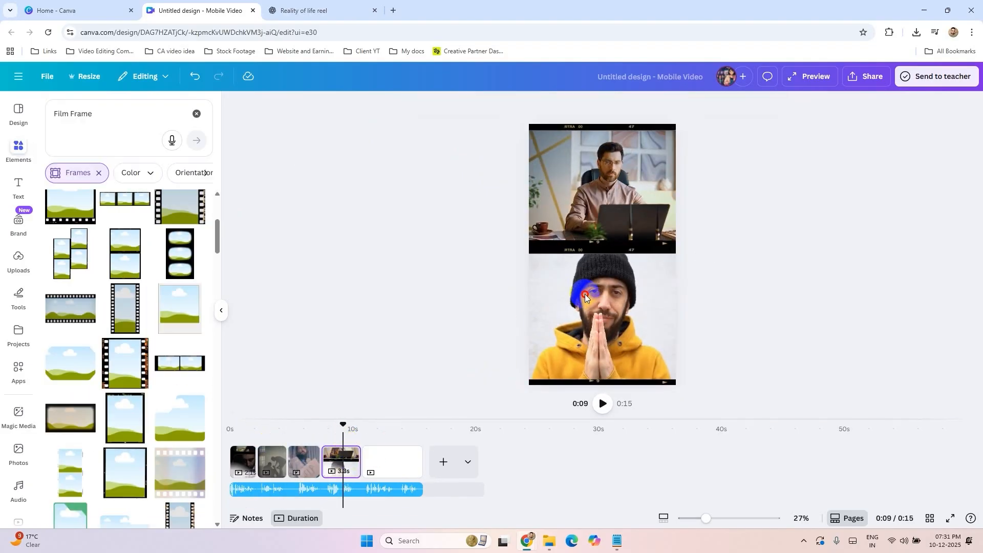
click(622, 287)
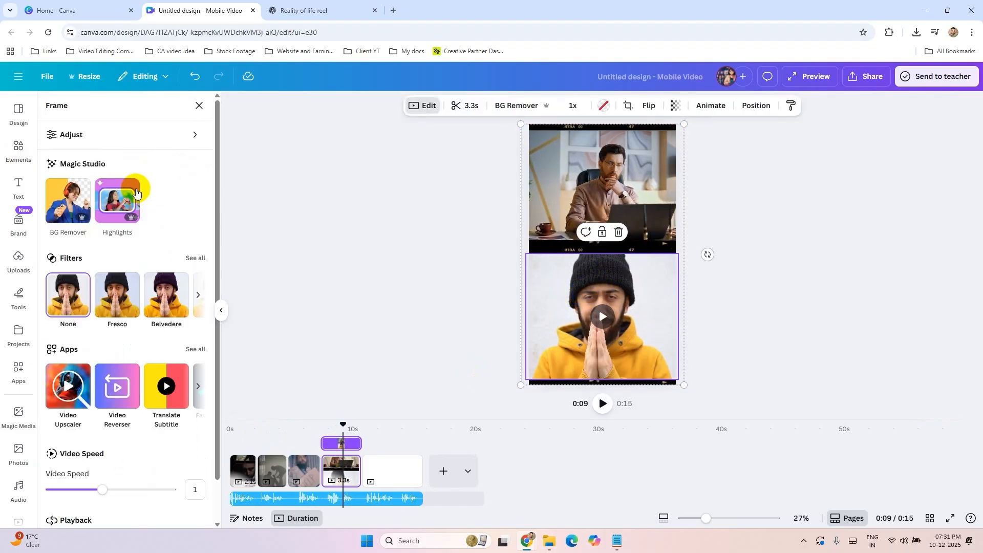
click(69, 136)
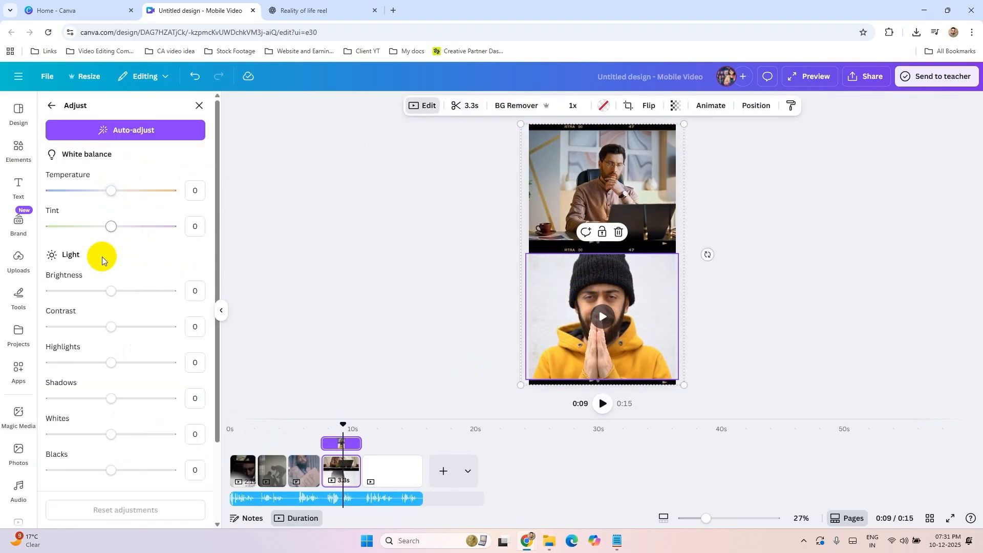
drag(110, 294, 87, 293)
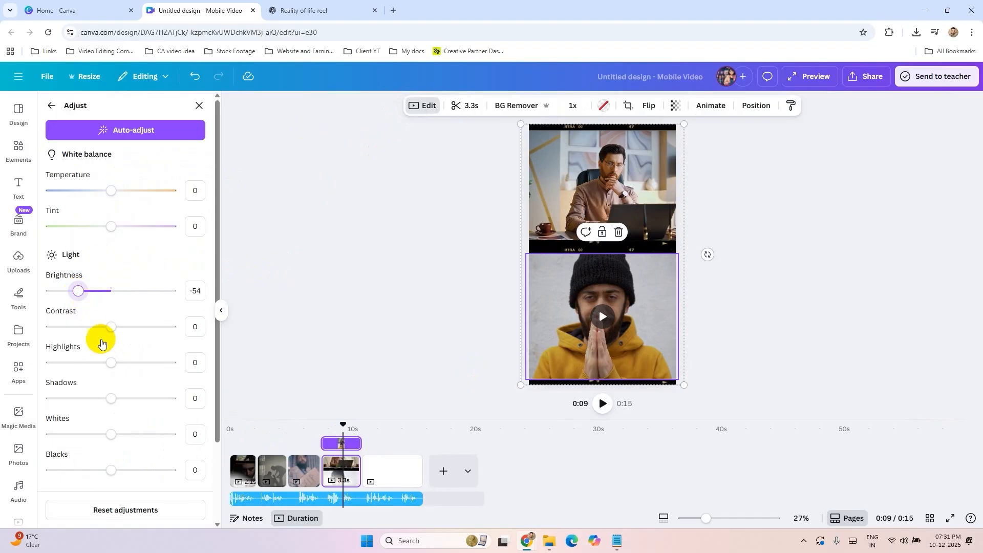
drag(111, 326, 94, 329)
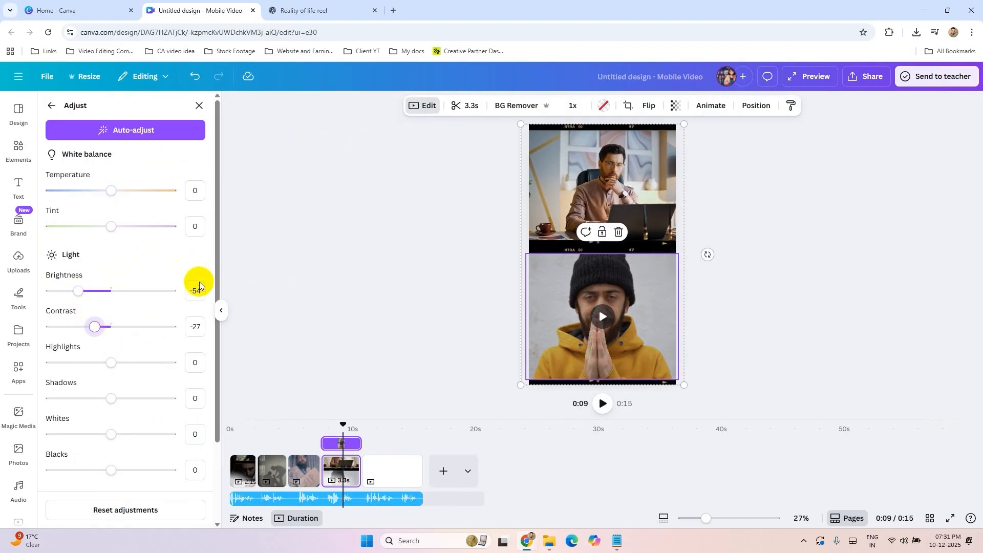
click(50, 105)
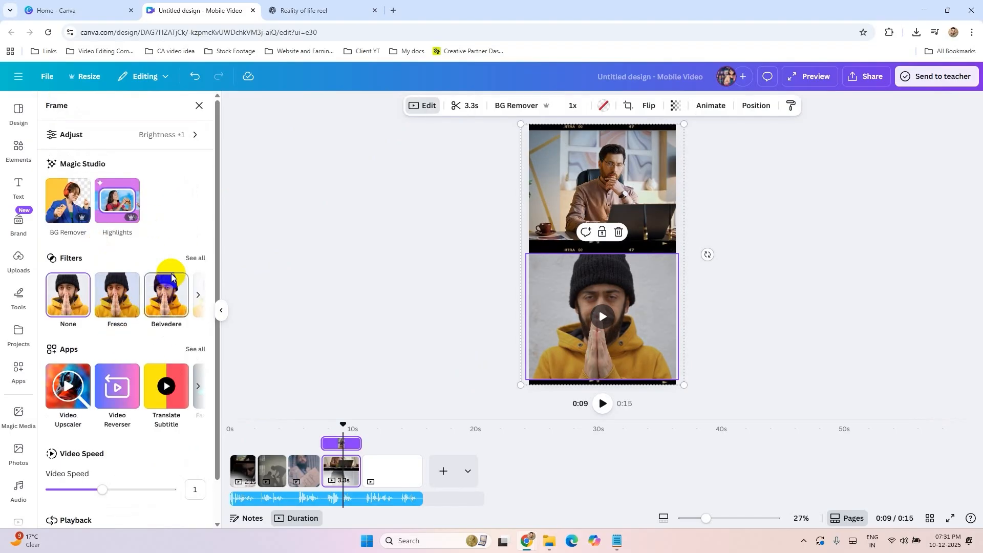
Step: Apply the Polar filter to the praying man clip in the lower frame of the fourth page
click(192, 257)
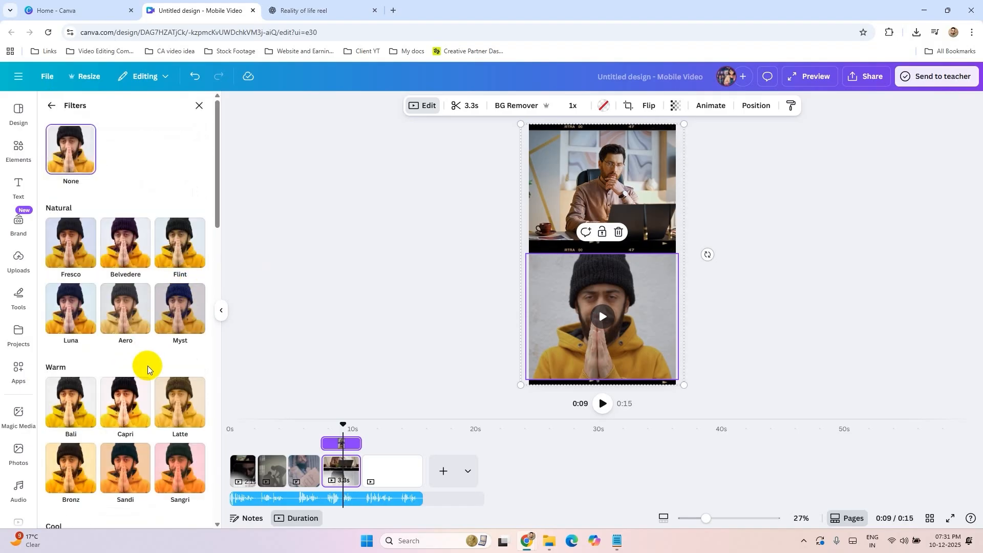
scroll(148, 374, down, 6)
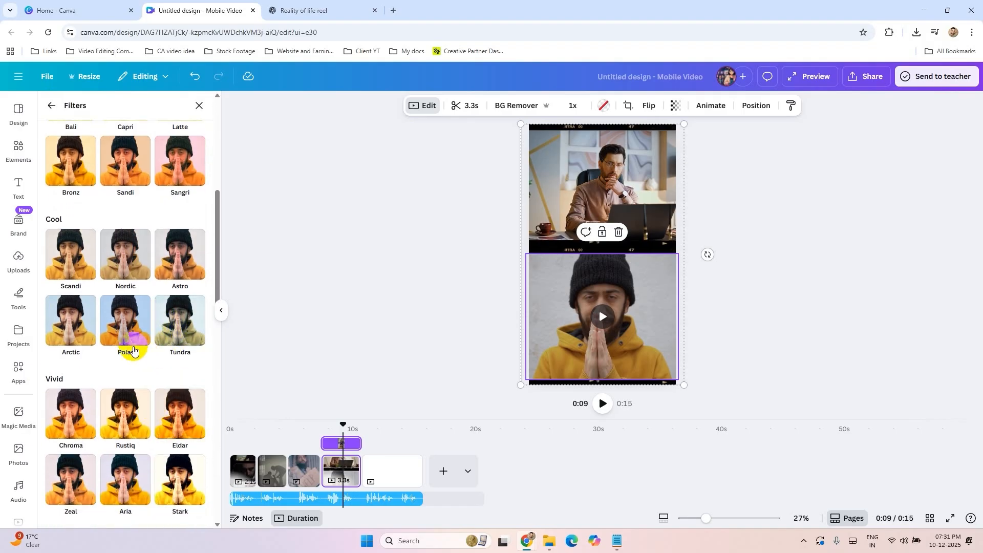
click(135, 347)
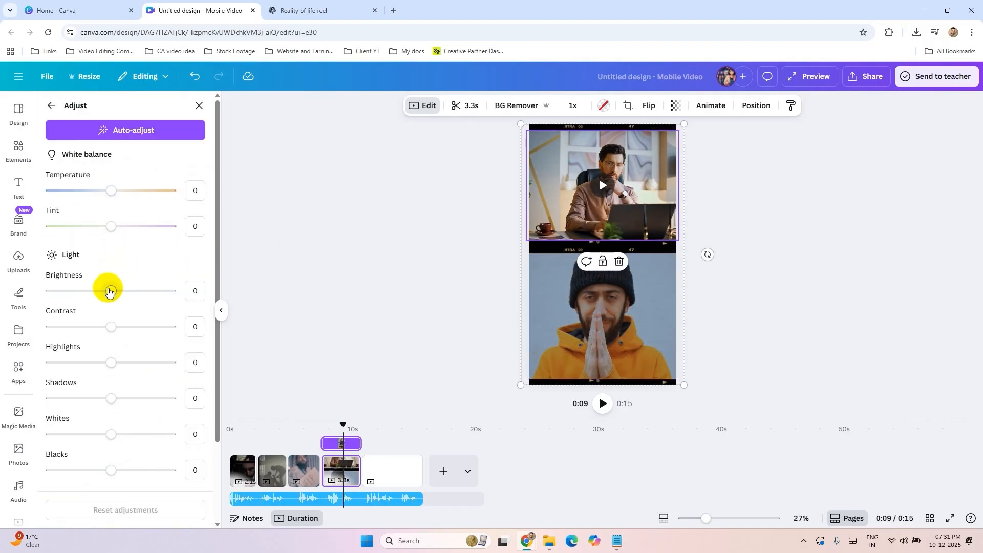
drag(110, 291, 74, 290)
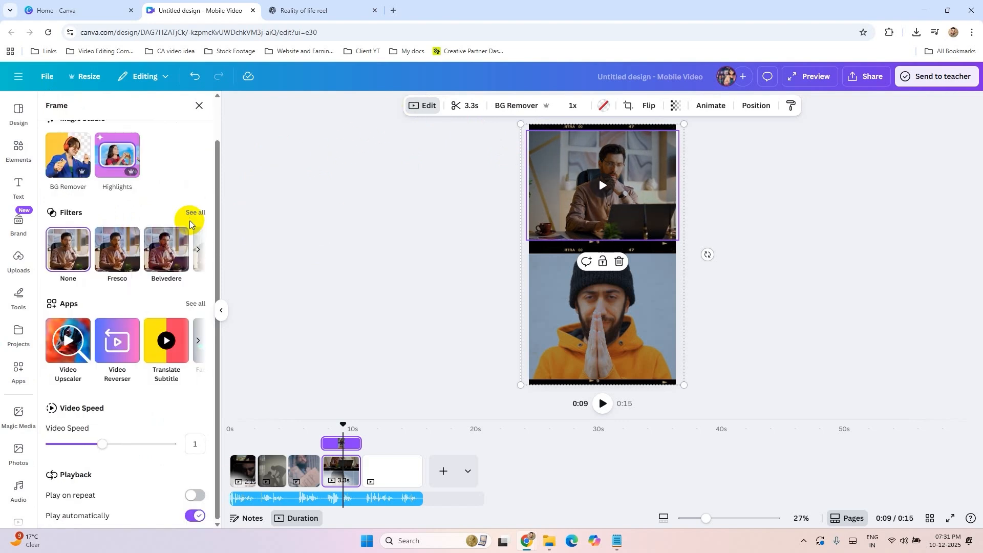
Step: Apply a cool-toned filter to the man-at-laptop clip in the upper frame and set its brightness to -27
click(163, 288)
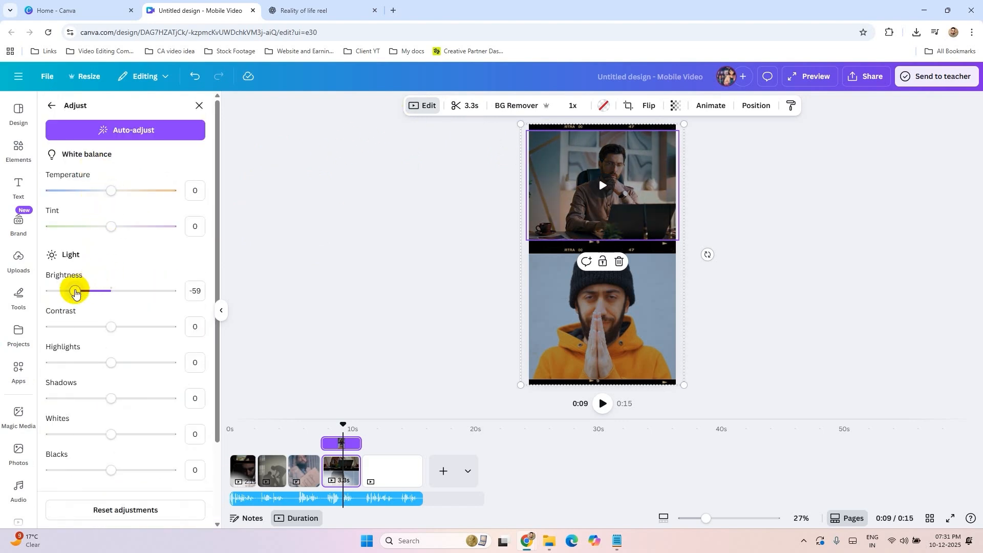
drag(74, 293, 95, 295)
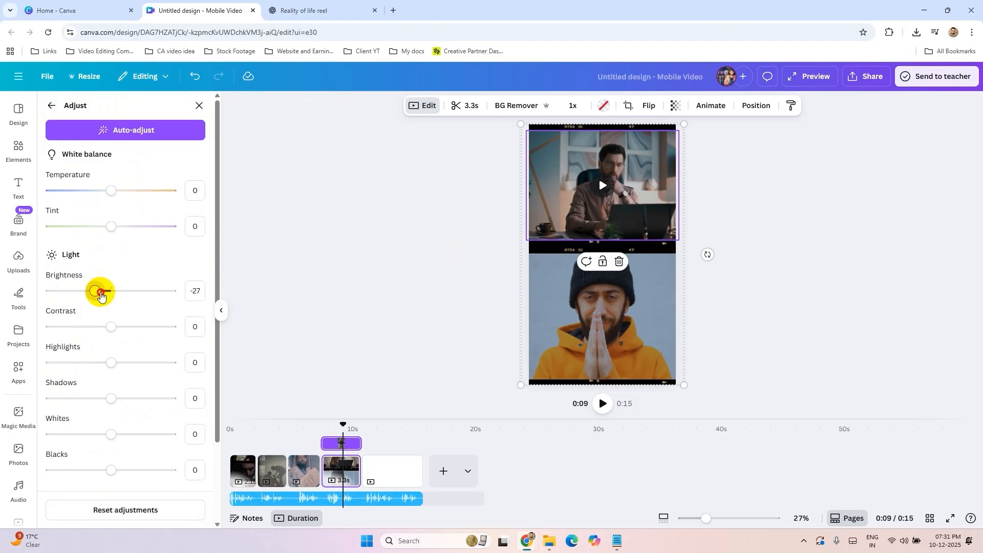
click(415, 404)
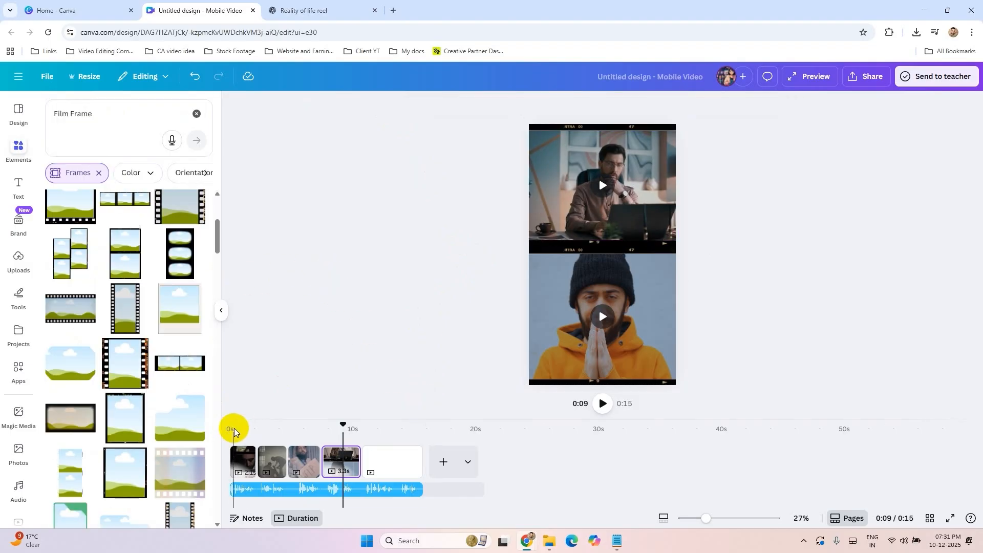
Step: Play the reel from the start through the fourth page, and review the graded clips on the second and fourth pages
click(233, 431)
click(604, 404)
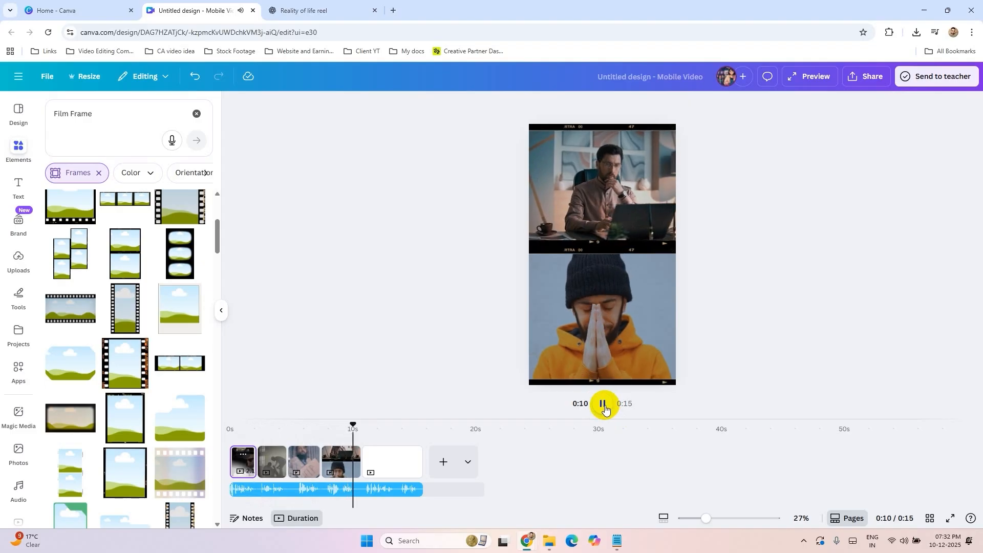
click(603, 405)
click(294, 434)
click(342, 429)
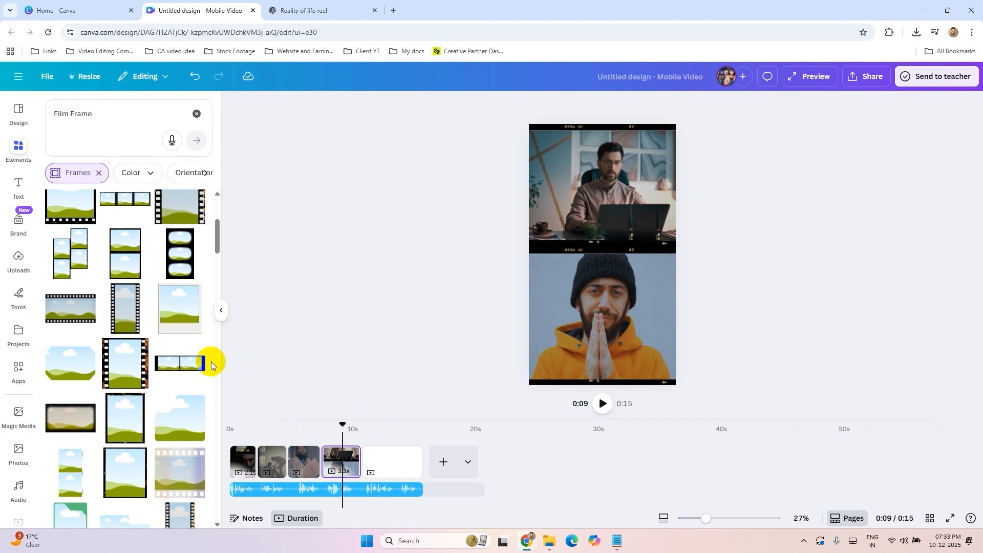
click(284, 428)
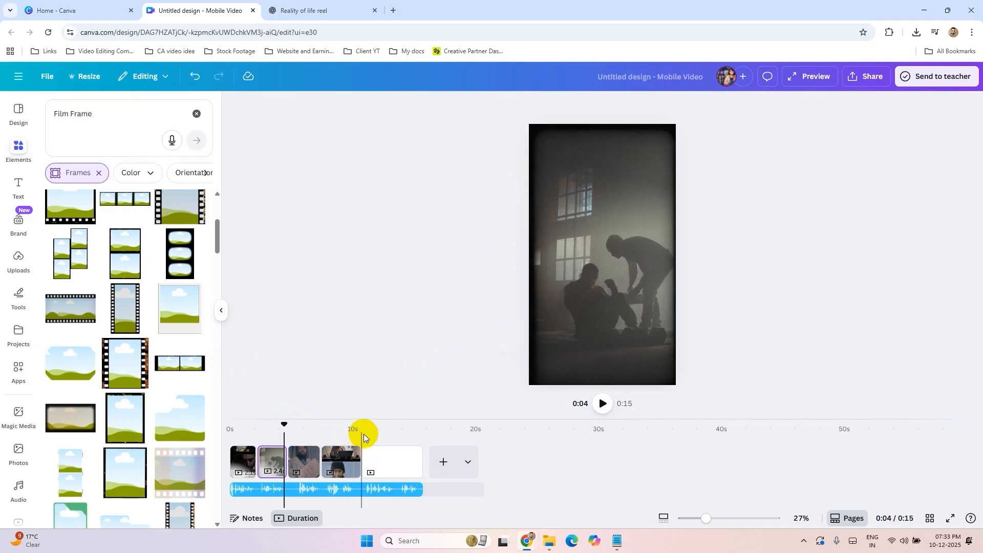
click(336, 429)
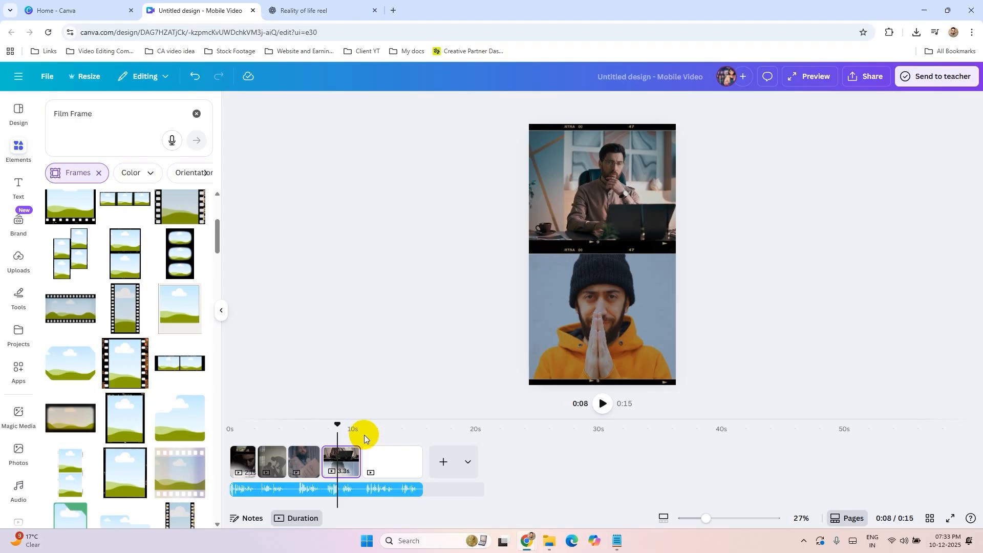
click(365, 434)
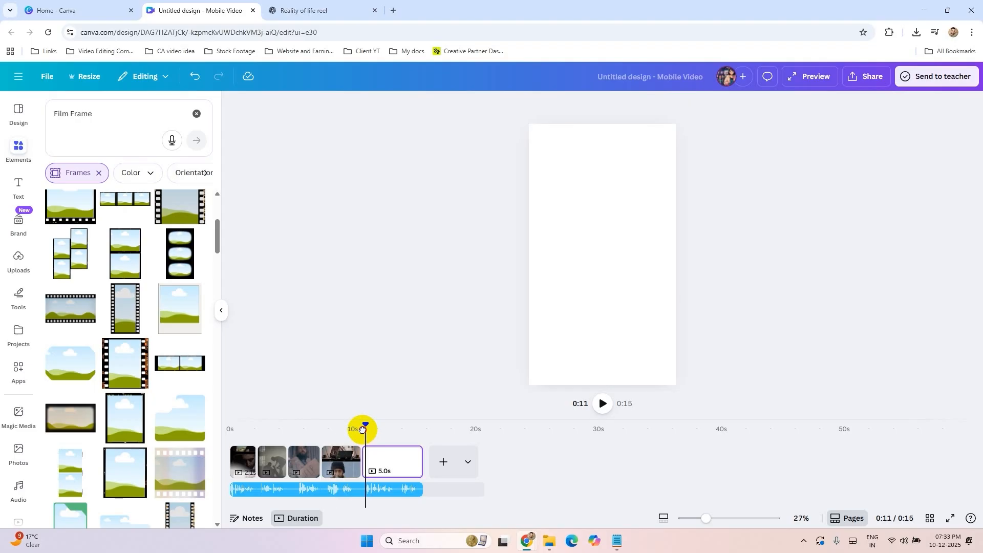
click(353, 425)
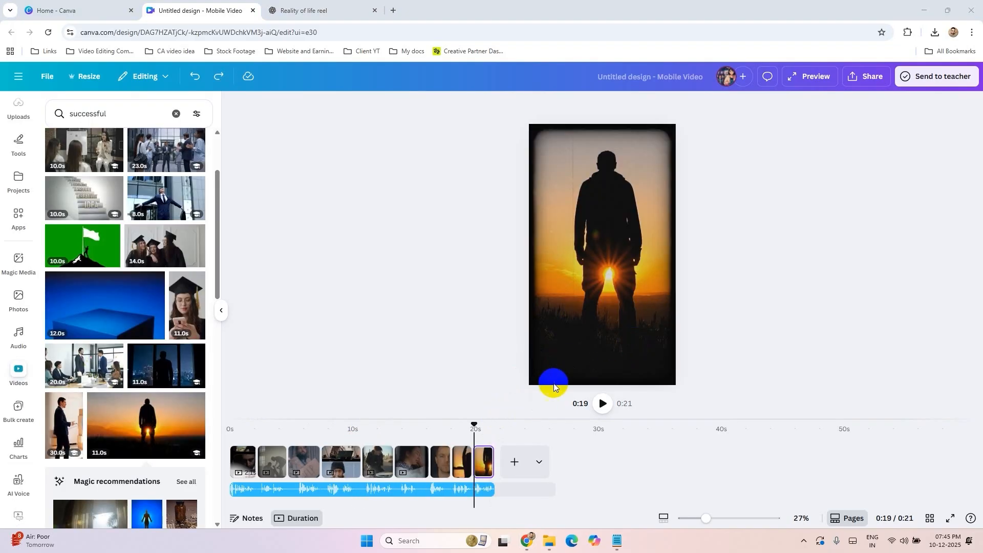
Step: Play back the final page with the sunset silhouette clip to check how the reel ends
click(483, 428)
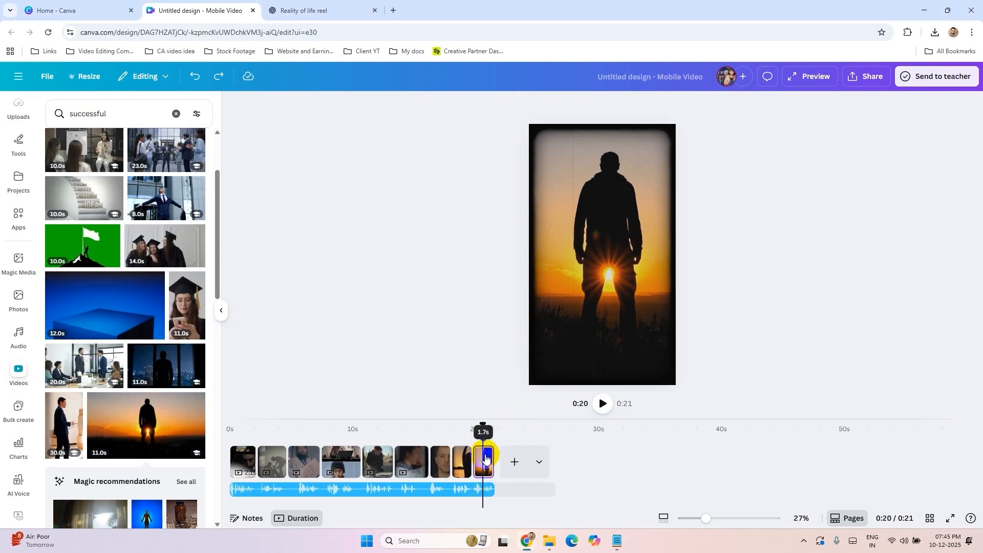
click(610, 244)
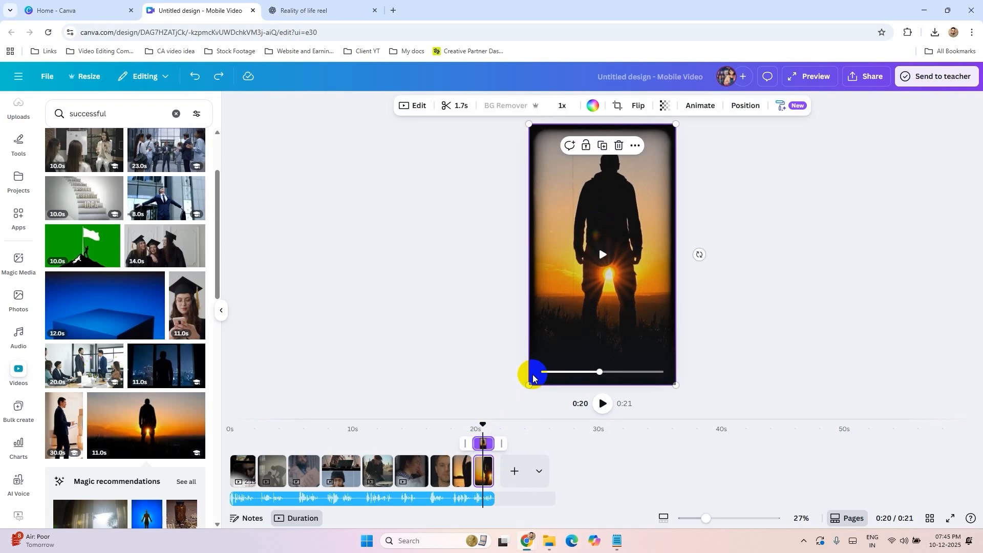
click(471, 425)
click(603, 404)
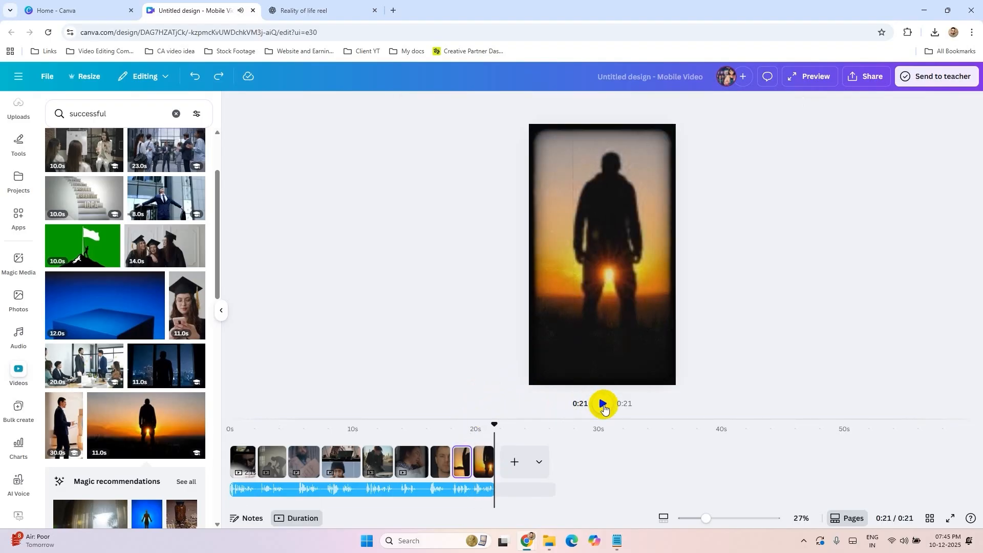
Step: Shift the 1.7-second trimmed section of the last page's sunset clip to the jumping moment and play back the ending
click(486, 461)
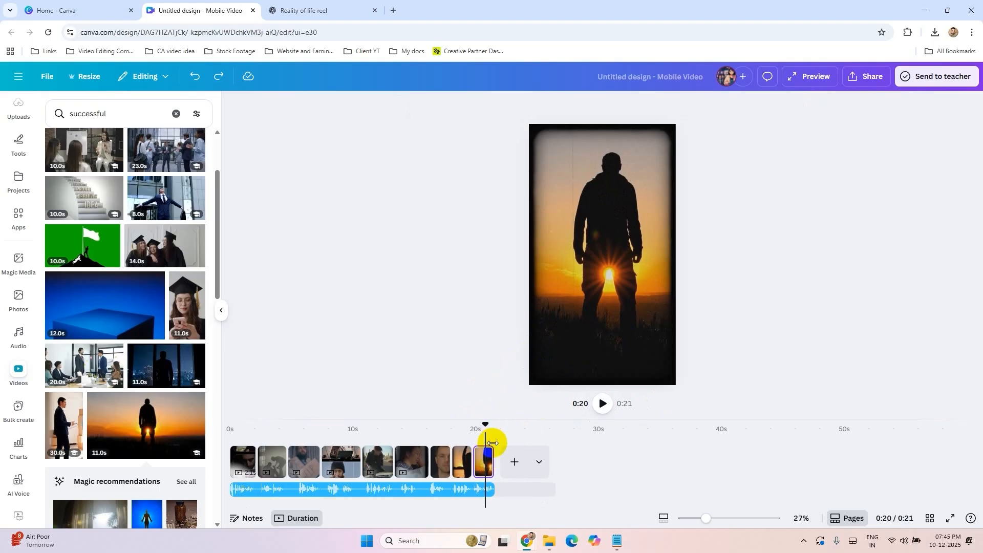
click(585, 287)
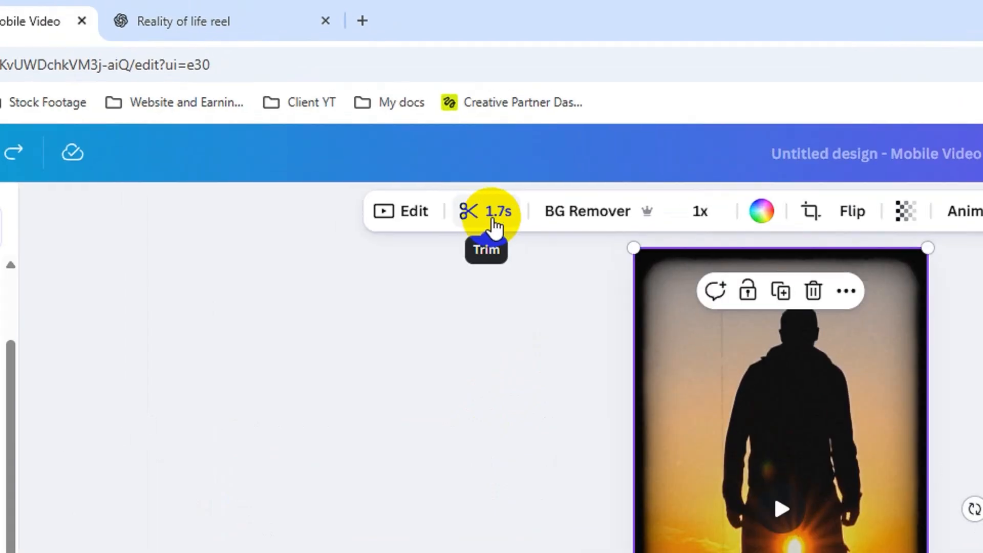
click(456, 113)
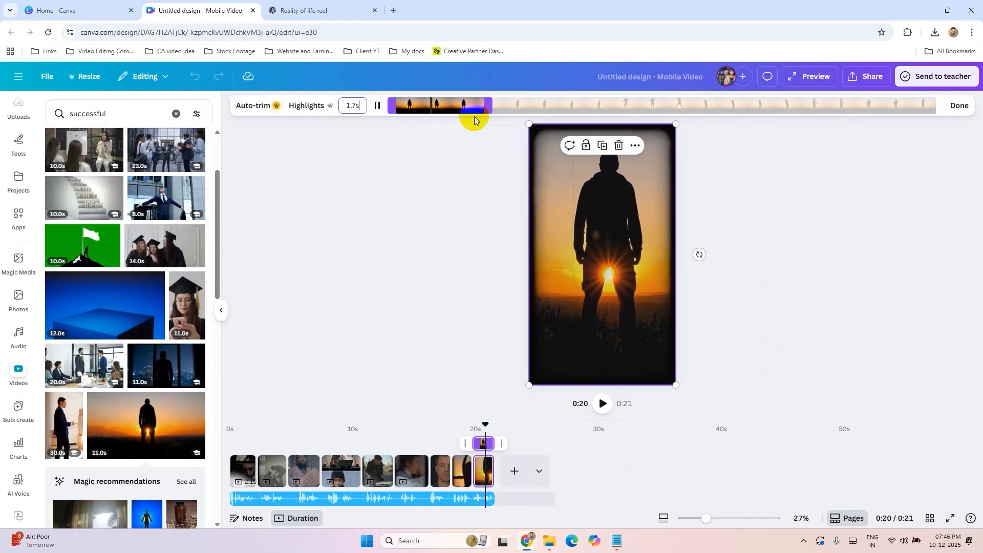
click(428, 105)
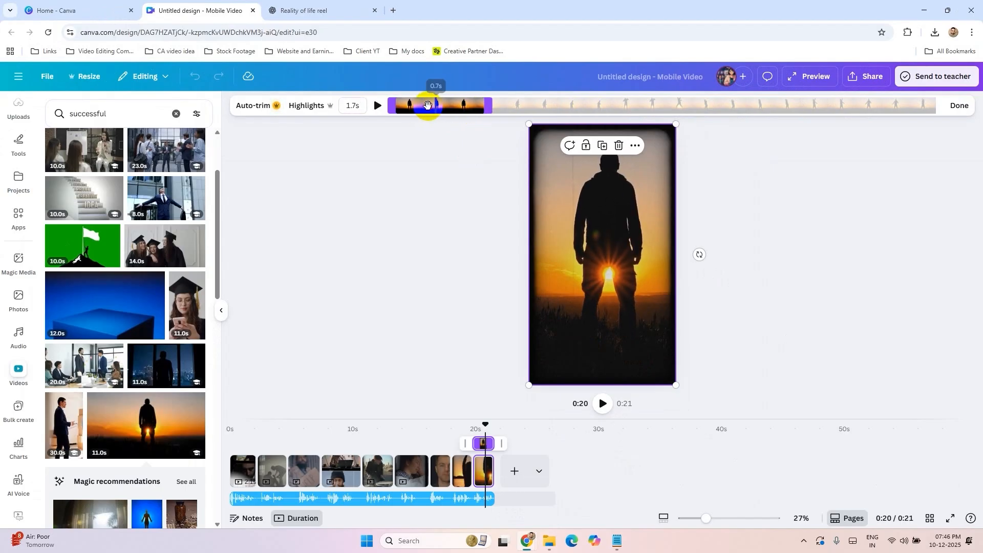
drag(450, 107, 611, 107)
click(961, 109)
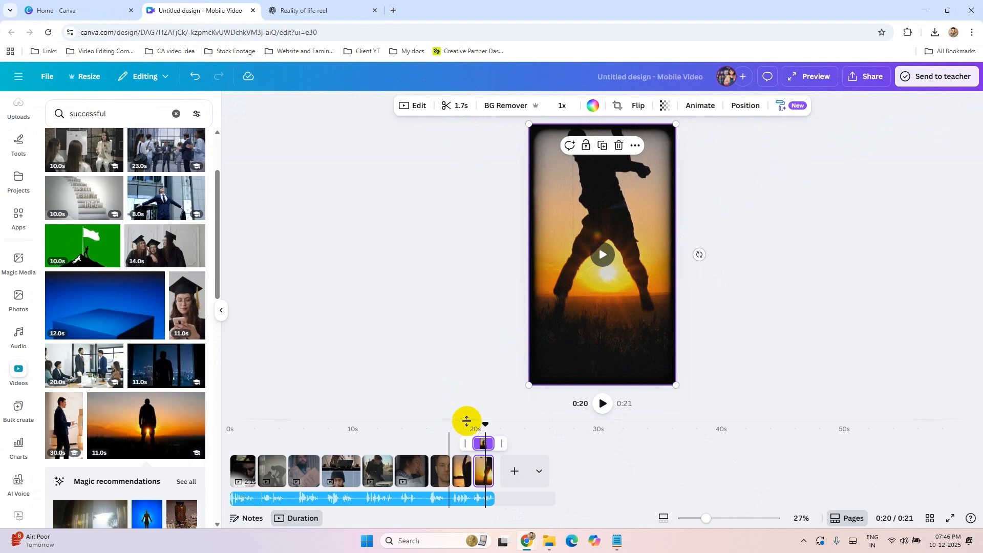
click(471, 429)
click(602, 404)
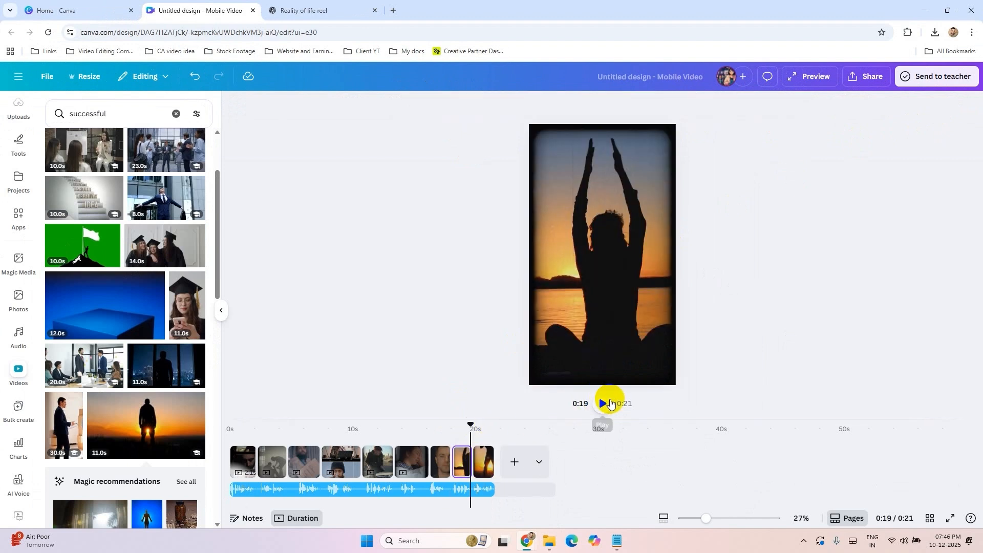
Step: Try a 0.5-second Dissolve transition between the first and second pages
click(263, 429)
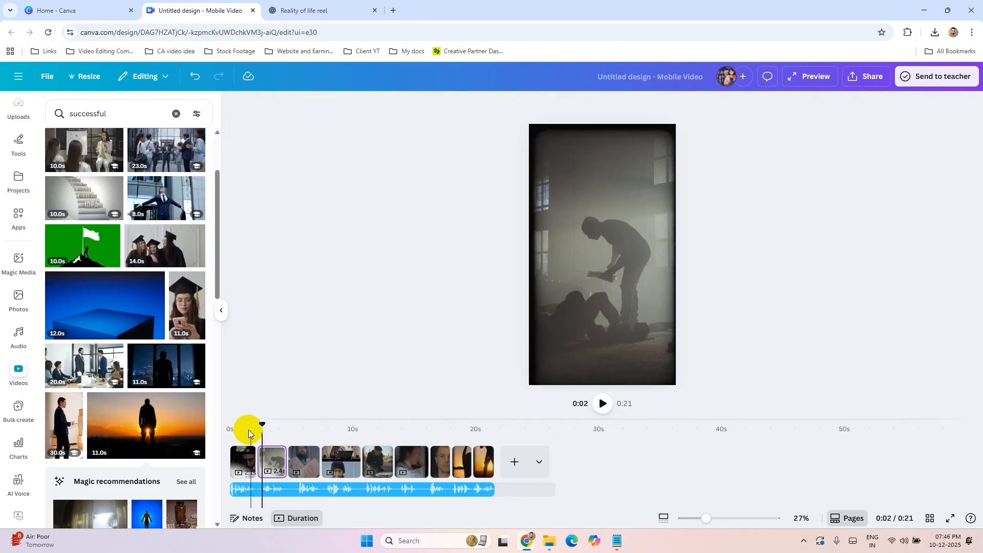
click(241, 429)
click(603, 405)
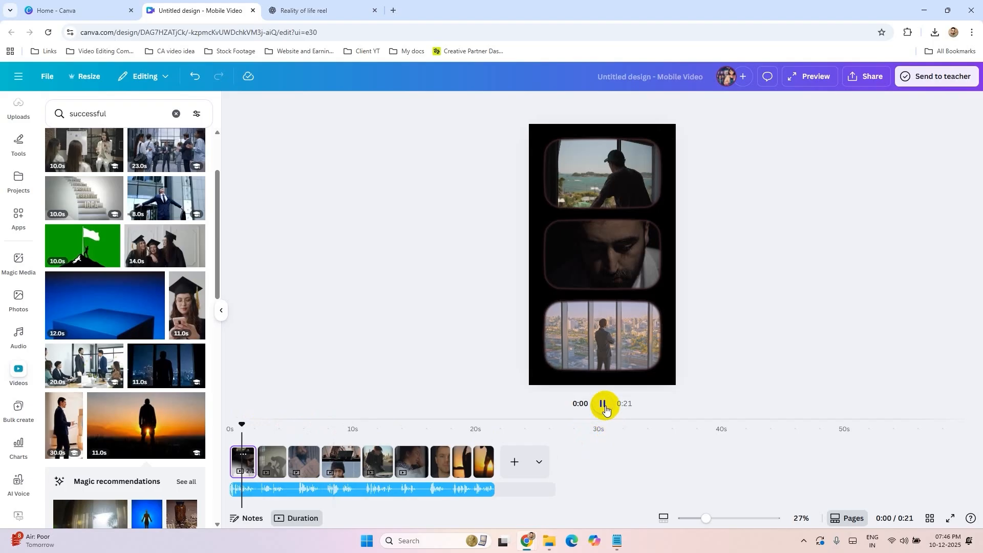
click(249, 458)
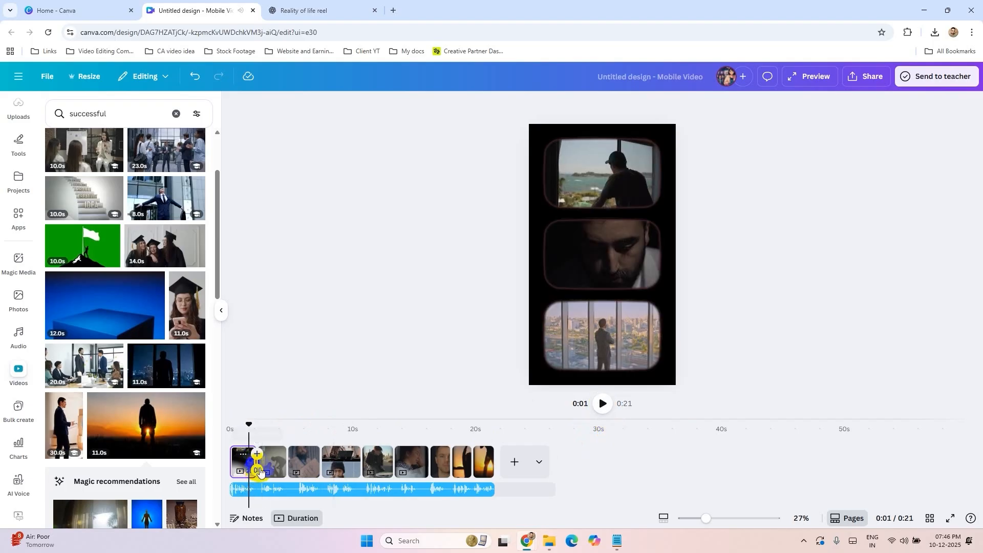
click(258, 471)
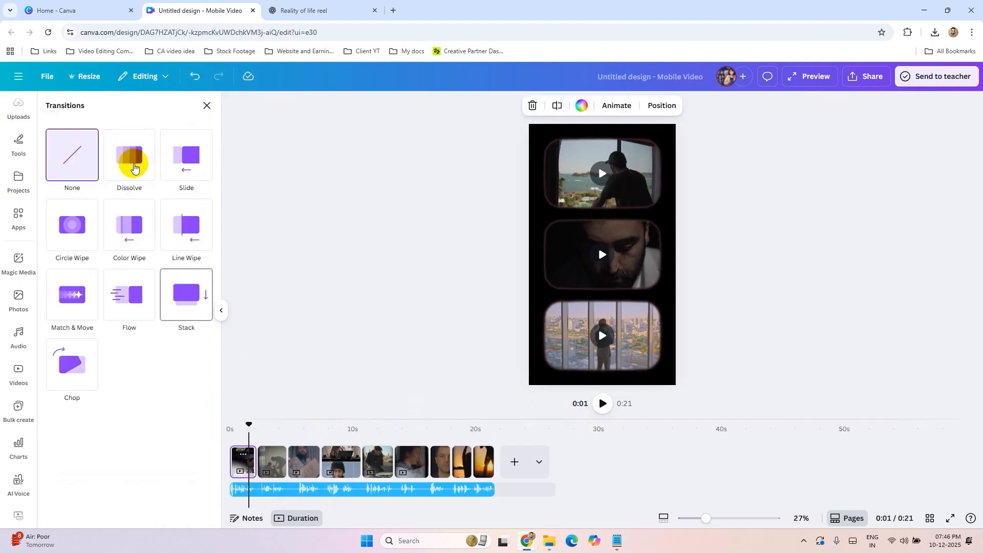
click(134, 168)
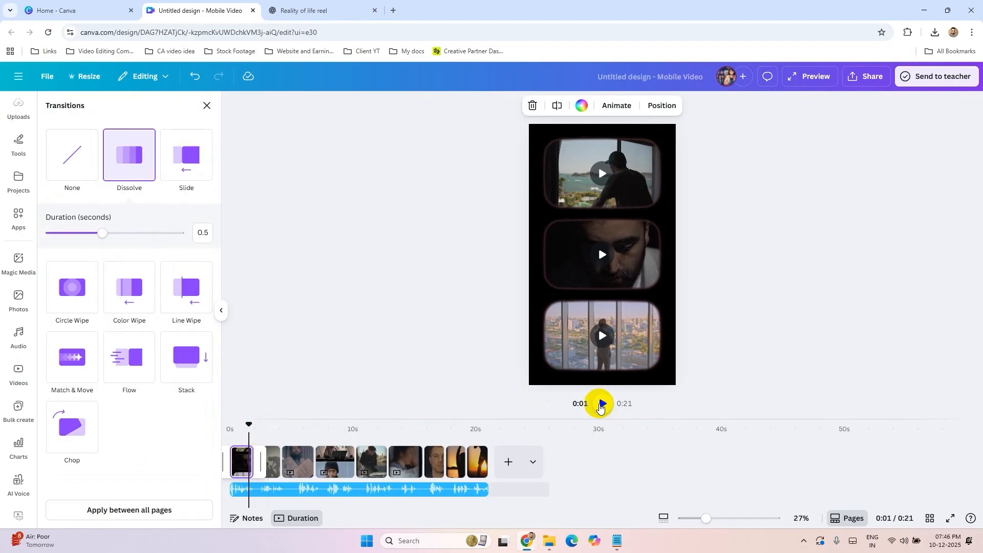
click(603, 404)
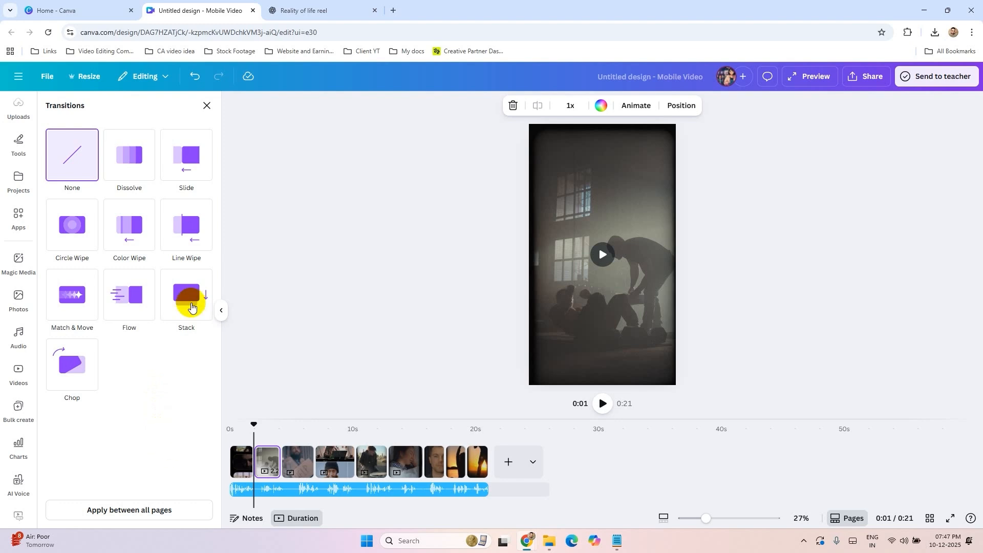
Step: Preview the Dissolve between the first two pages, and remove the transition by setting it to None
click(207, 105)
key(space)
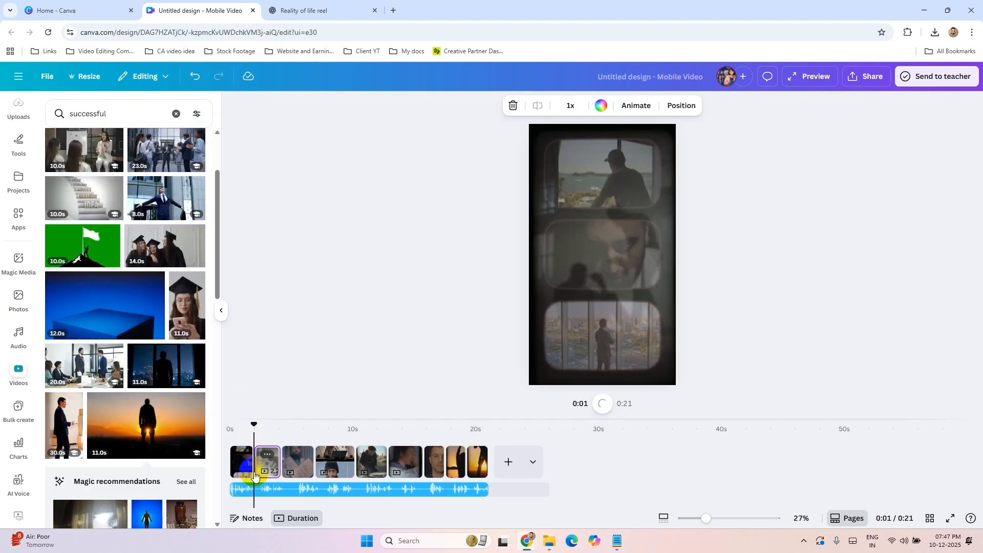
click(243, 458)
click(267, 457)
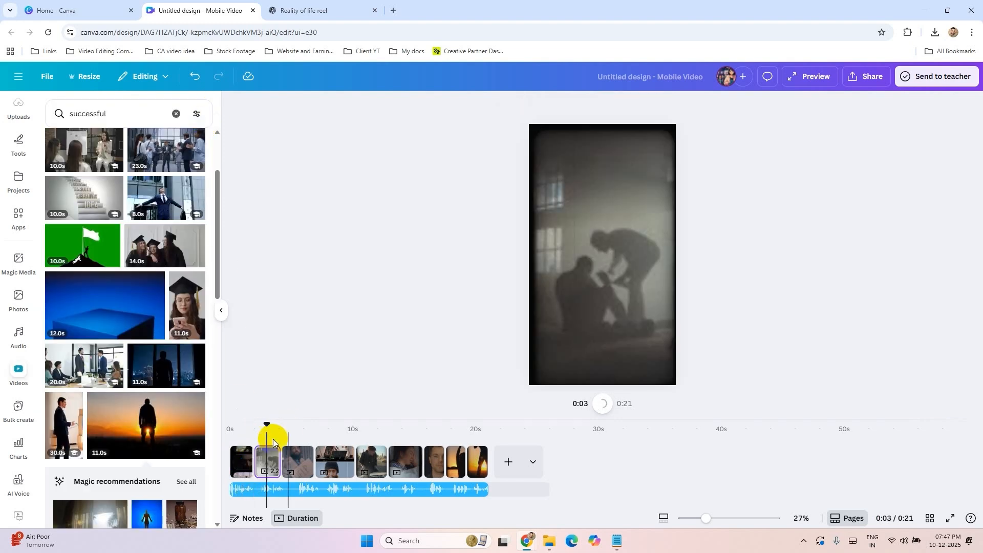
click(256, 469)
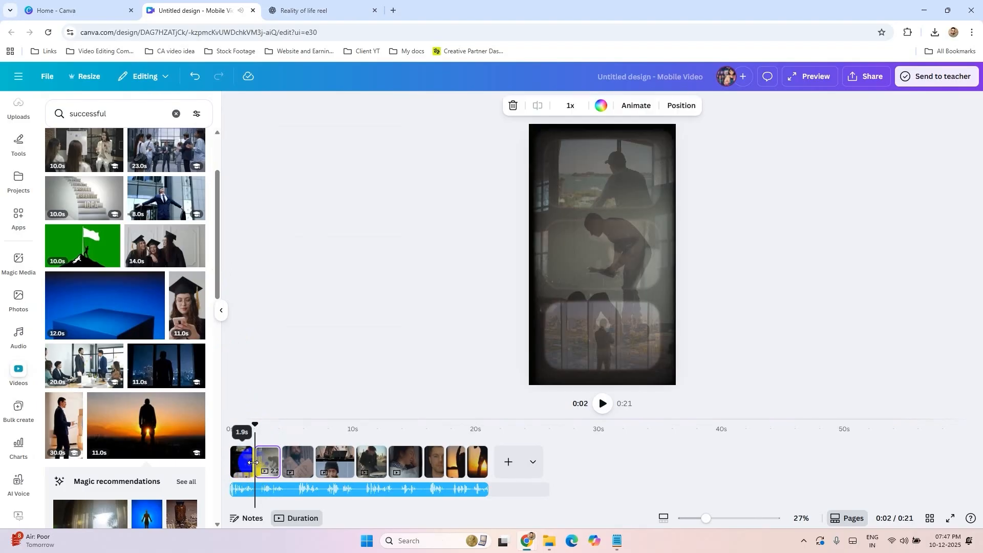
scroll(276, 469, up, 5)
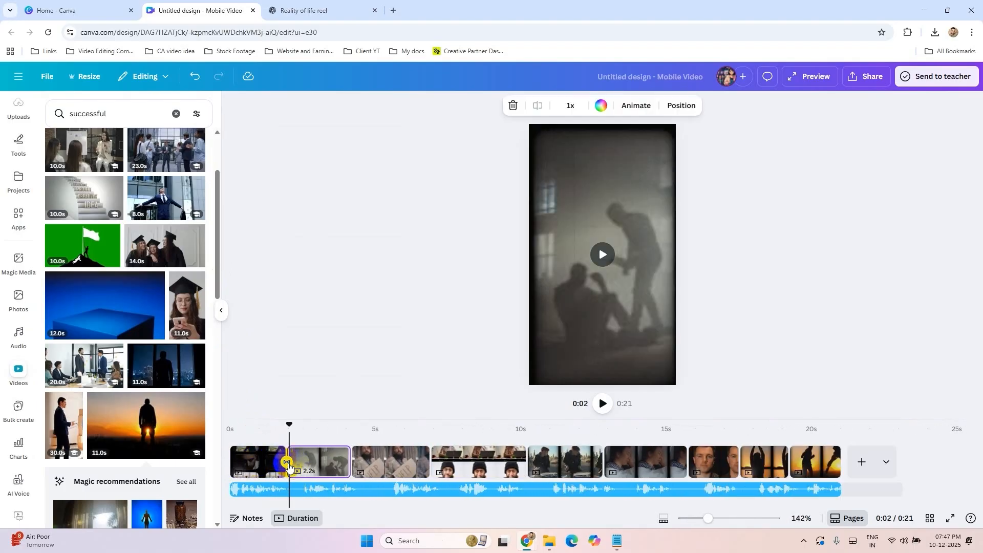
click(287, 462)
click(73, 158)
click(322, 274)
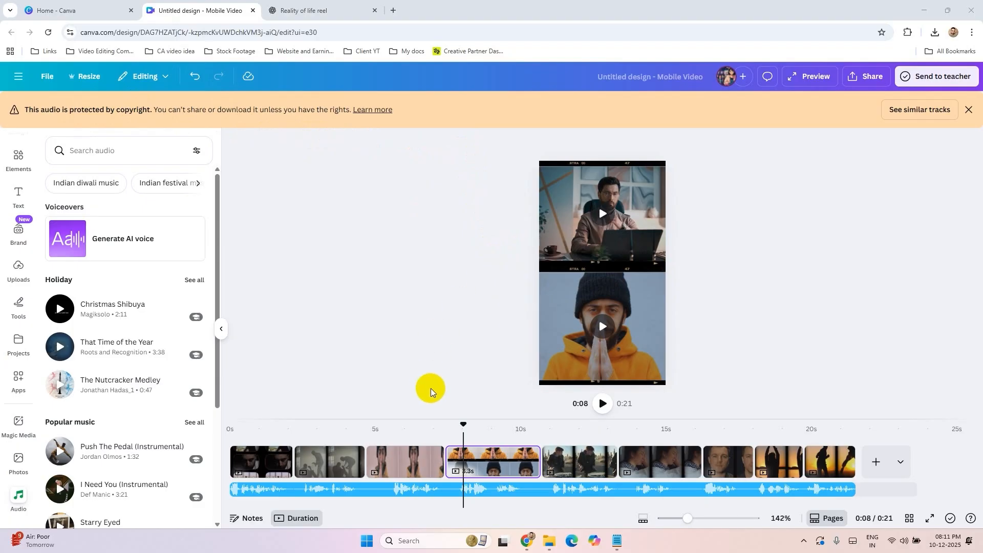
Step: Add the 21.5-second uploaded video as a new page at the end of the timeline and preview it around 0:25
click(18, 269)
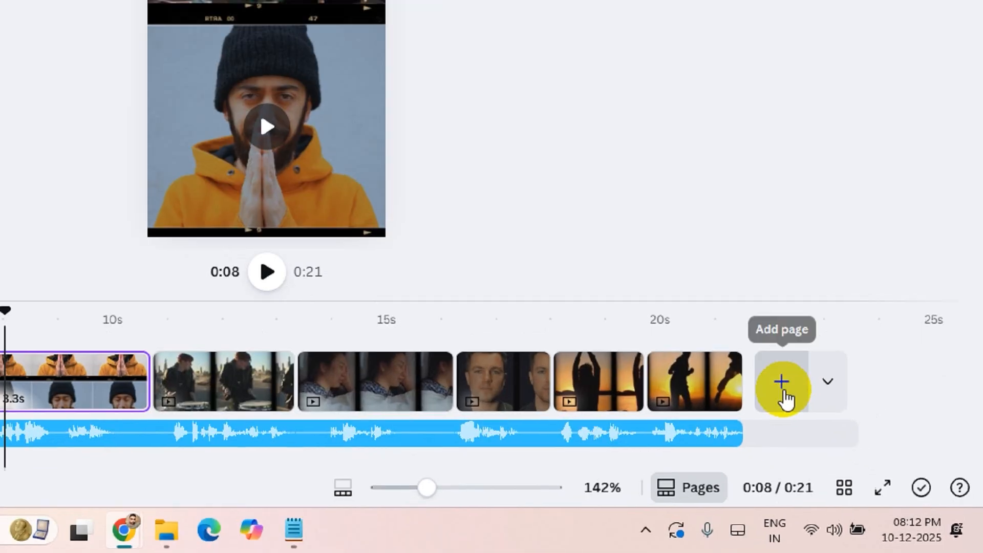
click(878, 467)
drag(57, 278, 873, 453)
click(615, 327)
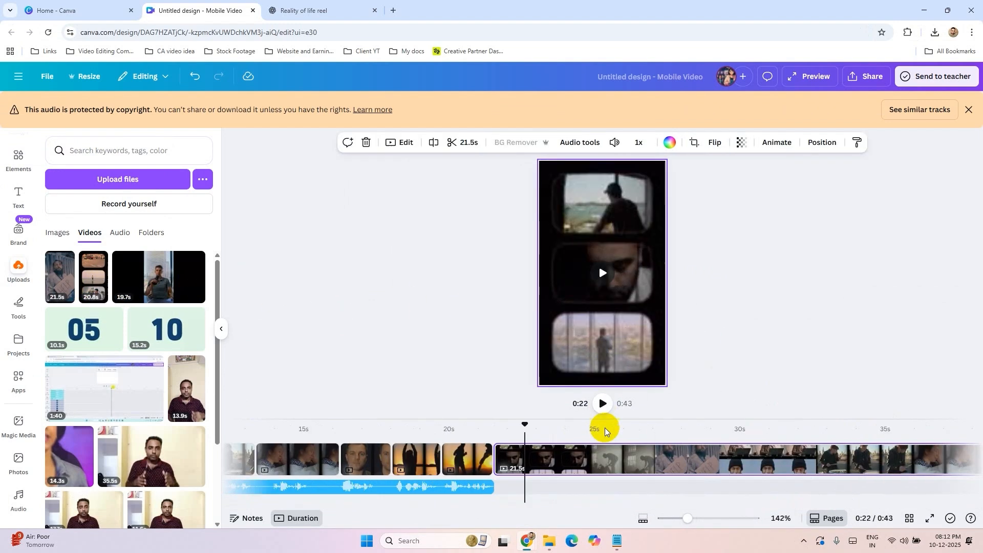
click(604, 455)
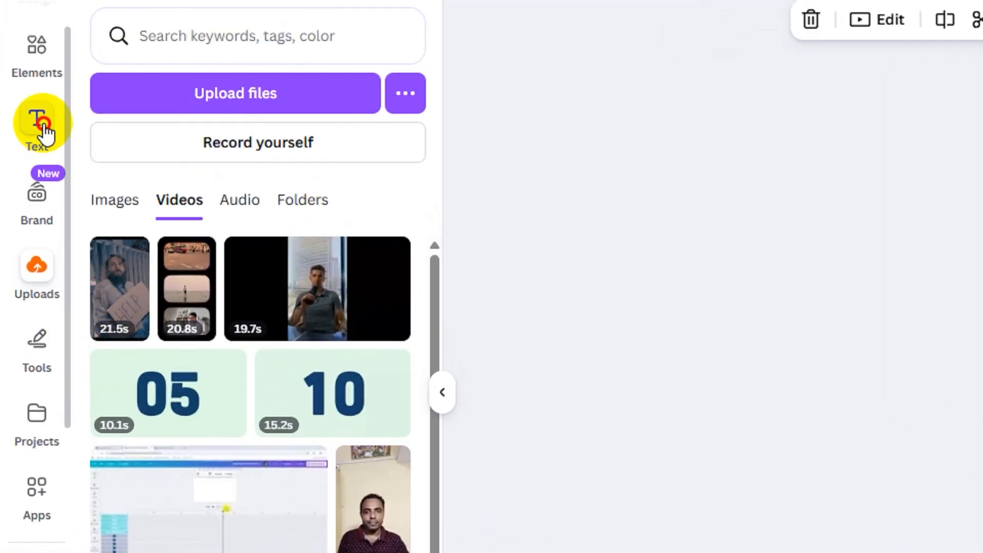
Step: Auto-generate captions from the speech in the 21.5-second video on the last page
click(43, 128)
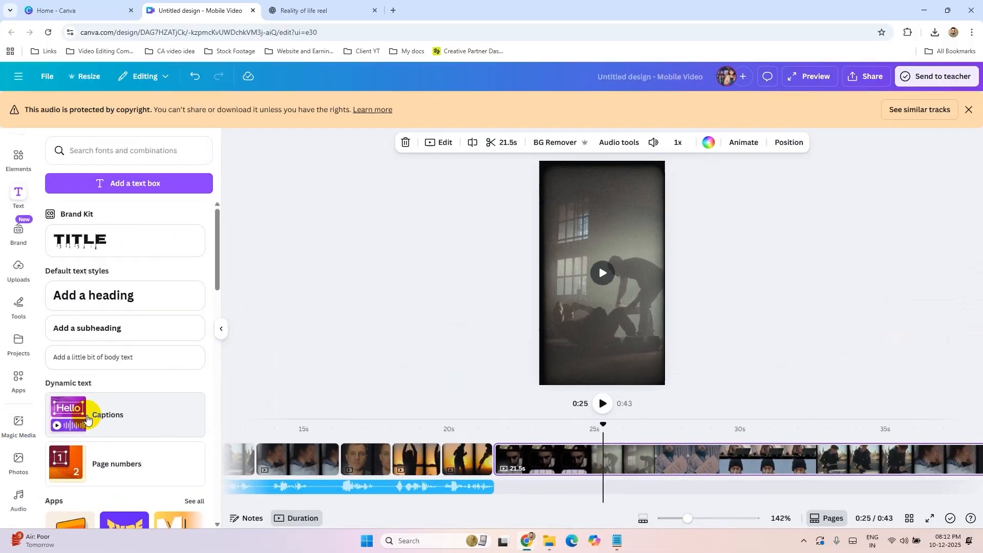
click(114, 417)
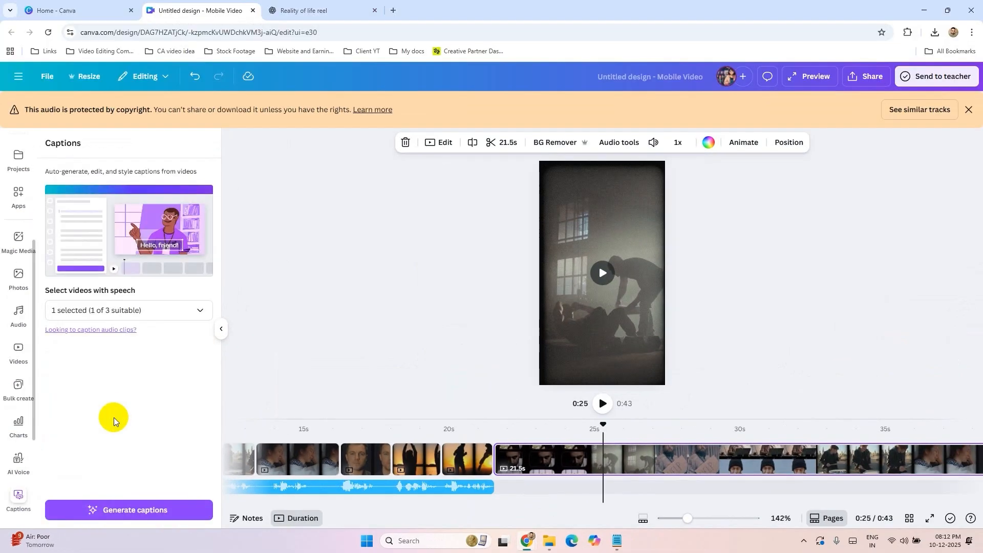
click(125, 309)
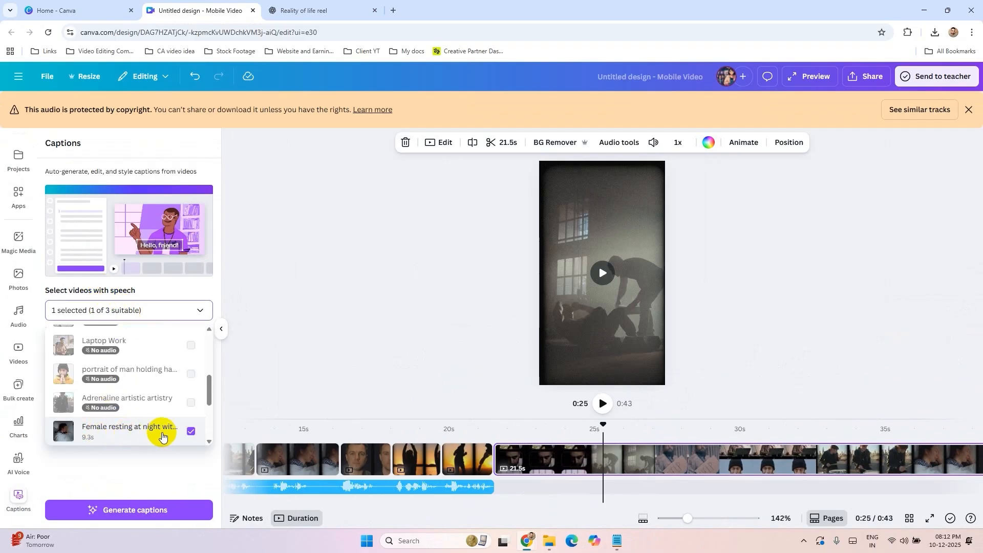
mouse_move(207, 391)
mouse_down()
mouse_move(207, 432)
mouse_move(205, 400)
mouse_up()
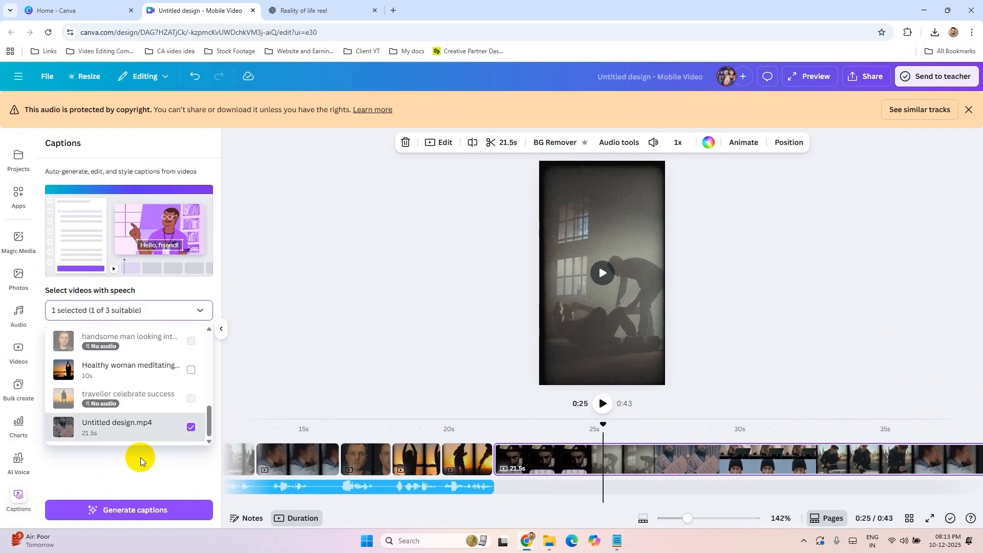
click(140, 457)
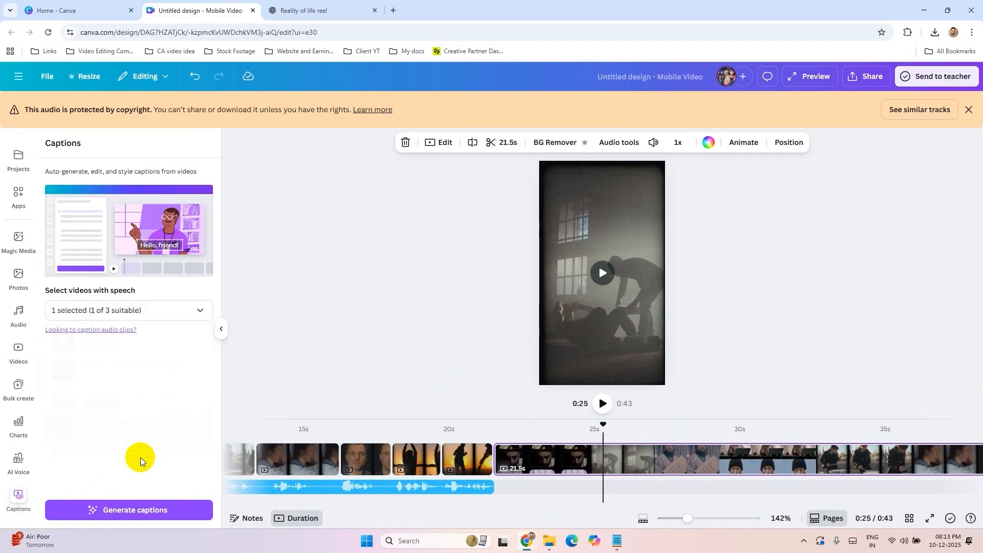
click(139, 502)
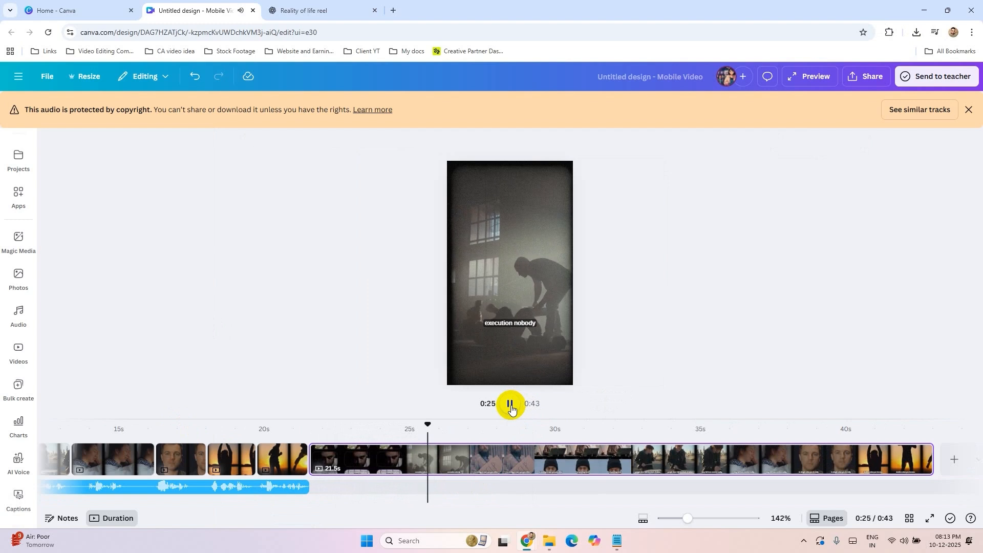
Step: Preview the generated captions, return to 0:22, and move the captions up to the vertical middle of the frame
click(511, 409)
click(325, 426)
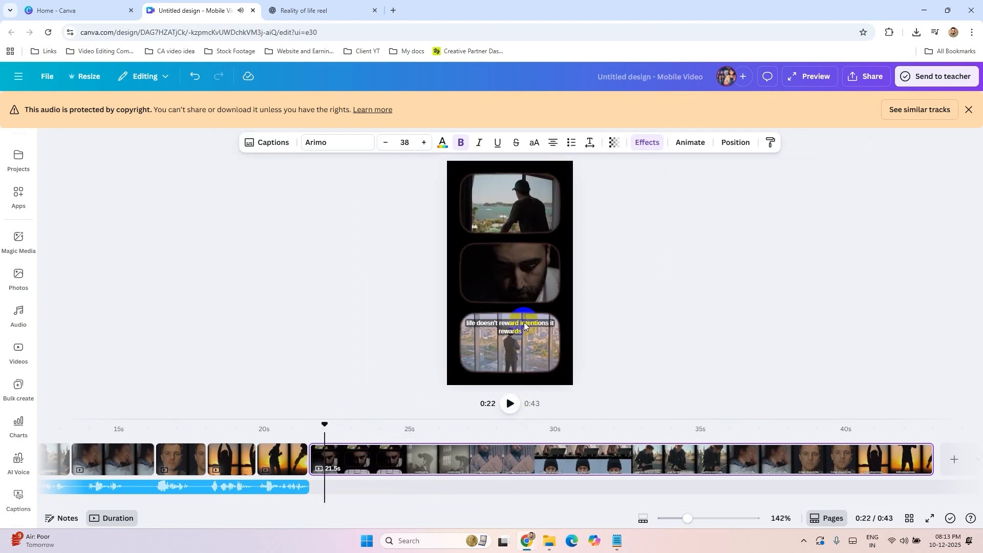
click(515, 332)
drag(517, 331, 525, 280)
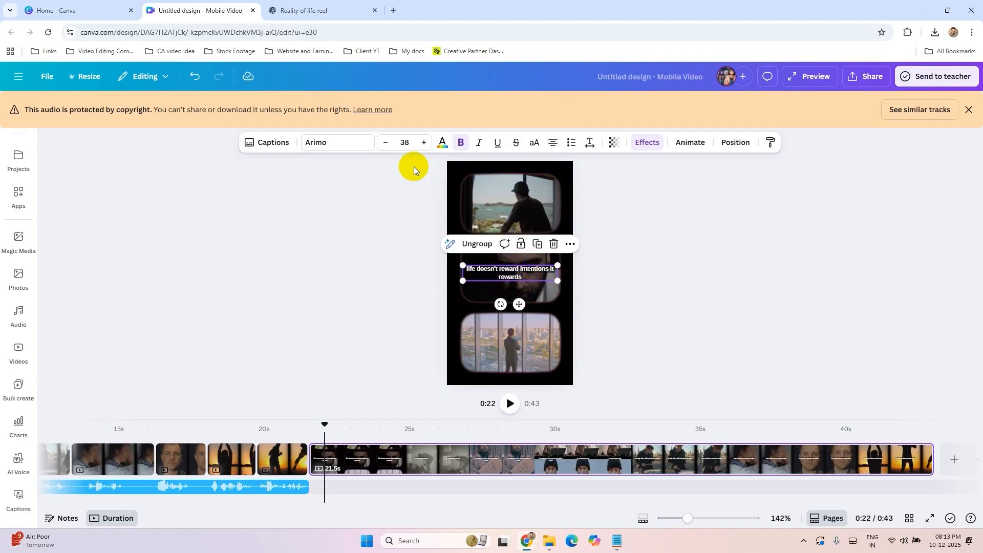
Step: Try the regular Arimo style on the captions, and set their font to Glacial Indifference
click(327, 145)
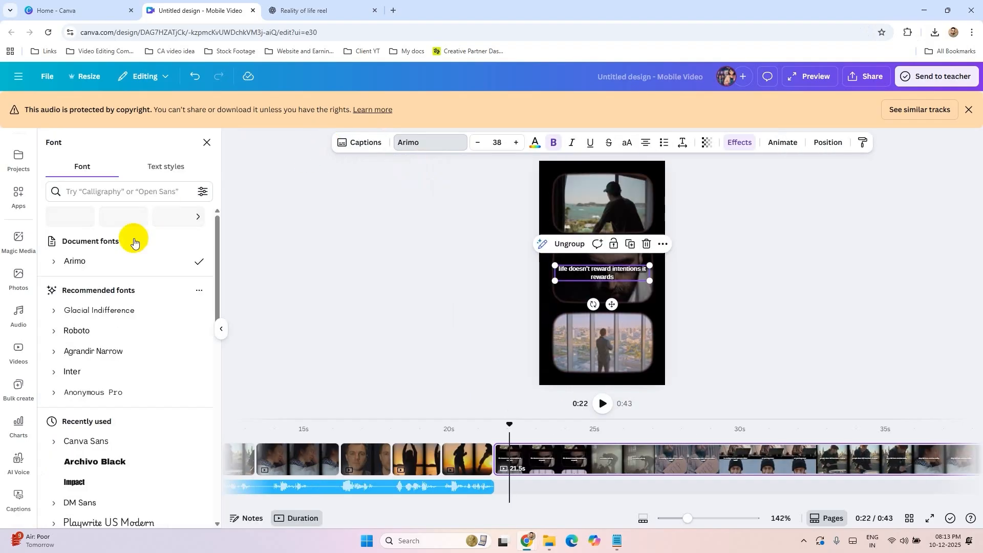
click(51, 263)
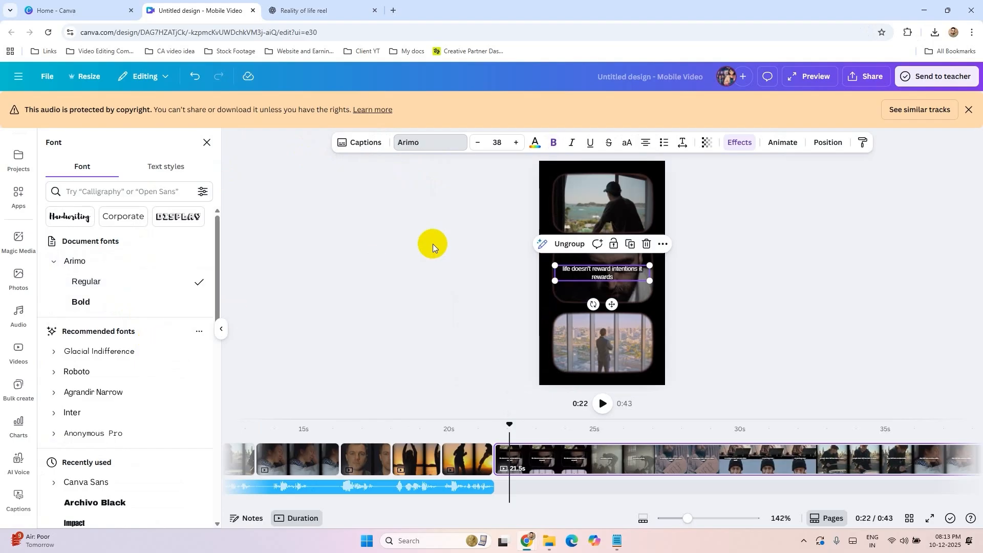
click(741, 145)
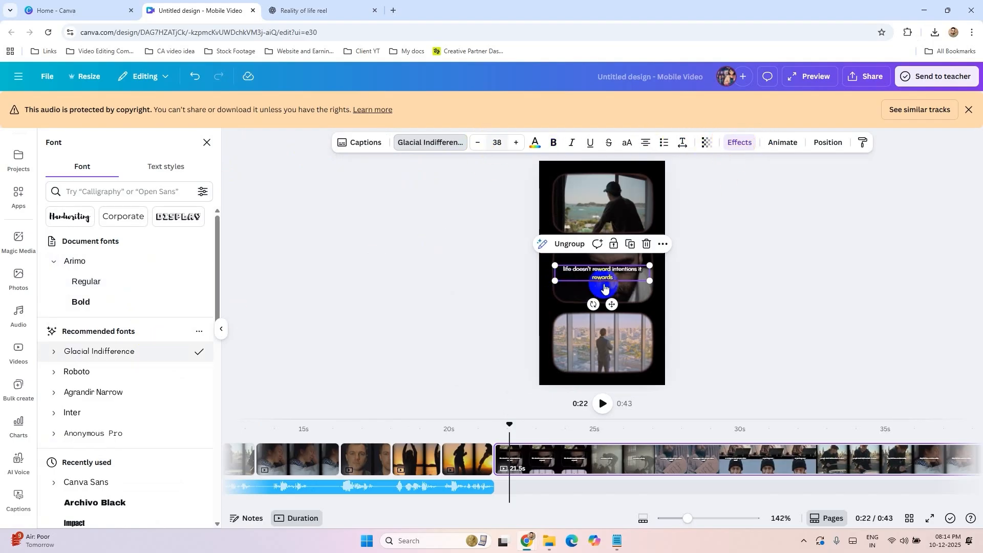
Step: Compare the Reveal and Highlight caption animations, and apply Reveal to the captions
click(780, 145)
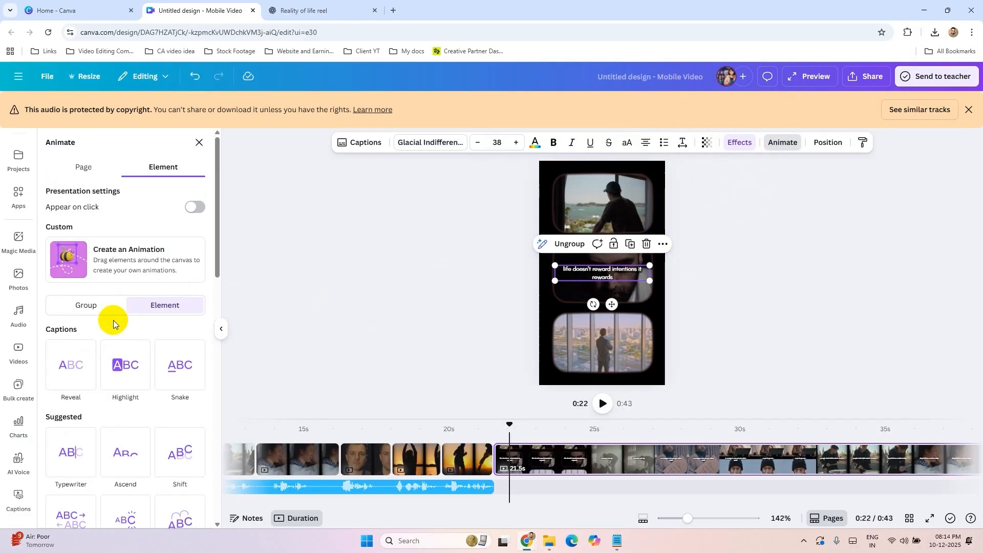
click(76, 368)
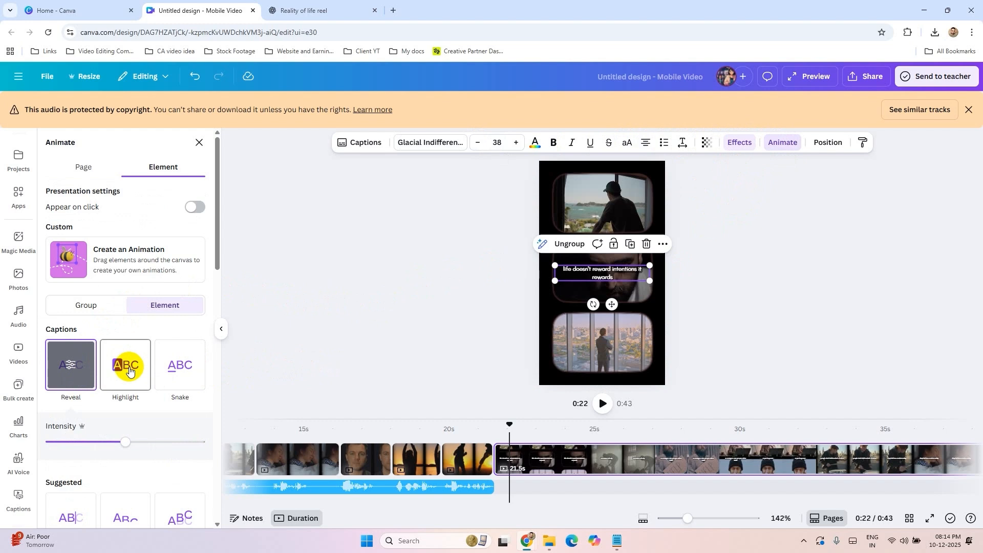
click(130, 371)
click(73, 369)
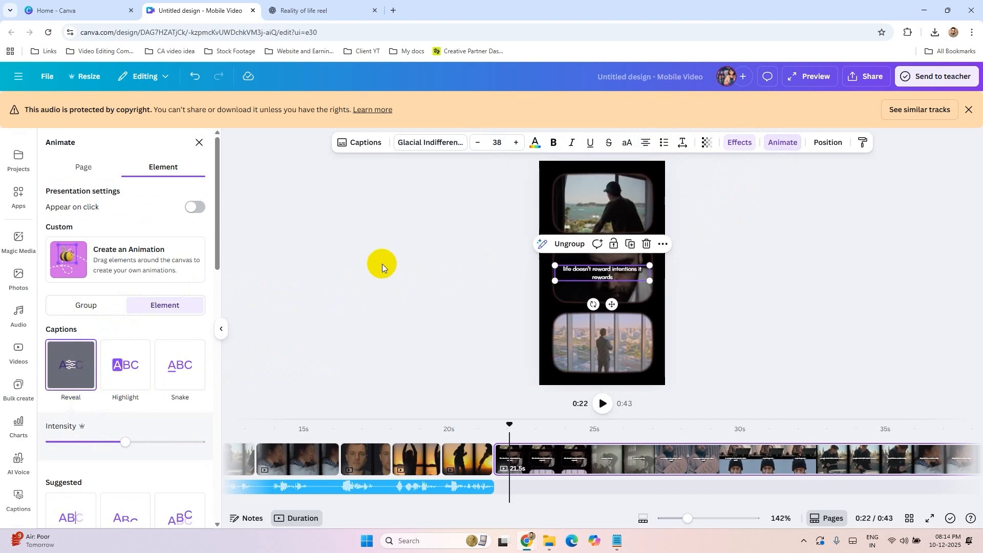
Step: Play back the last page from its beginning to 0:32 to check the animated captions
click(601, 406)
click(309, 429)
click(510, 404)
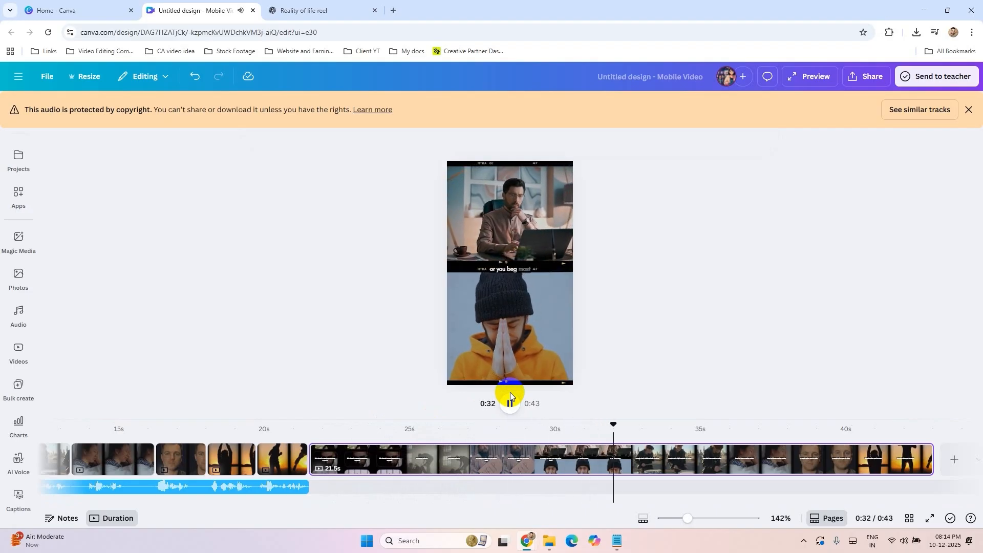
click(510, 392)
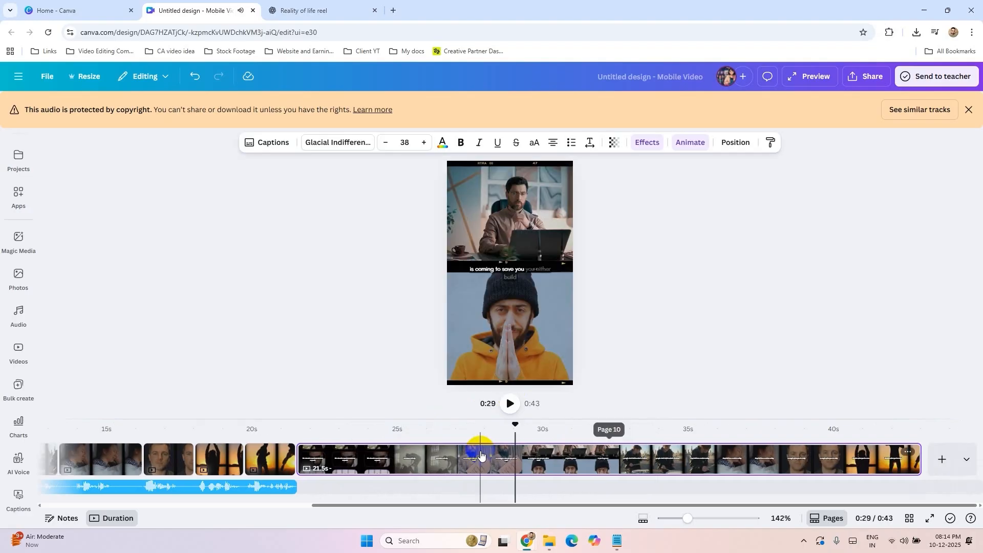
Step: Download only page 10 as an MP4 video at 1080p (HD), with all other pages deselected
click(870, 78)
click(808, 304)
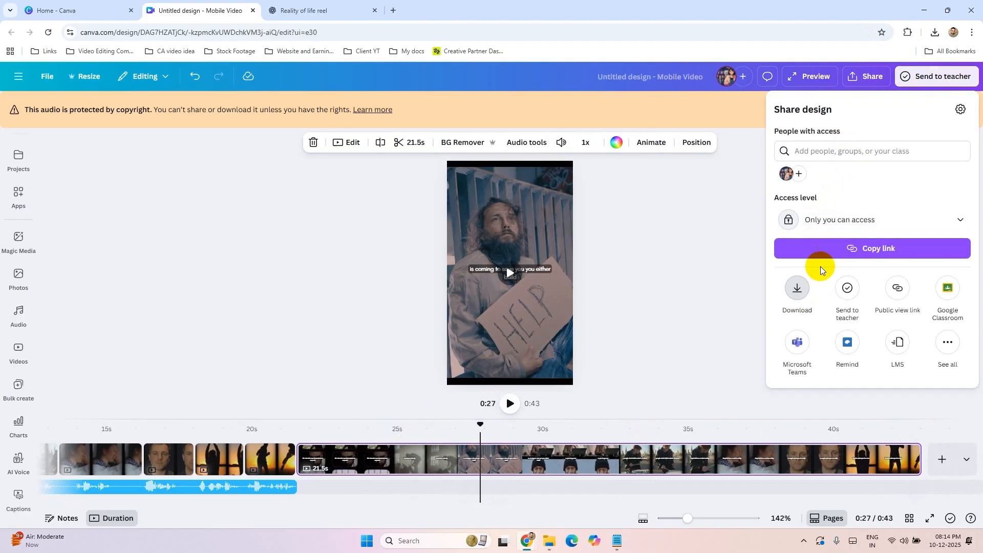
click(834, 248)
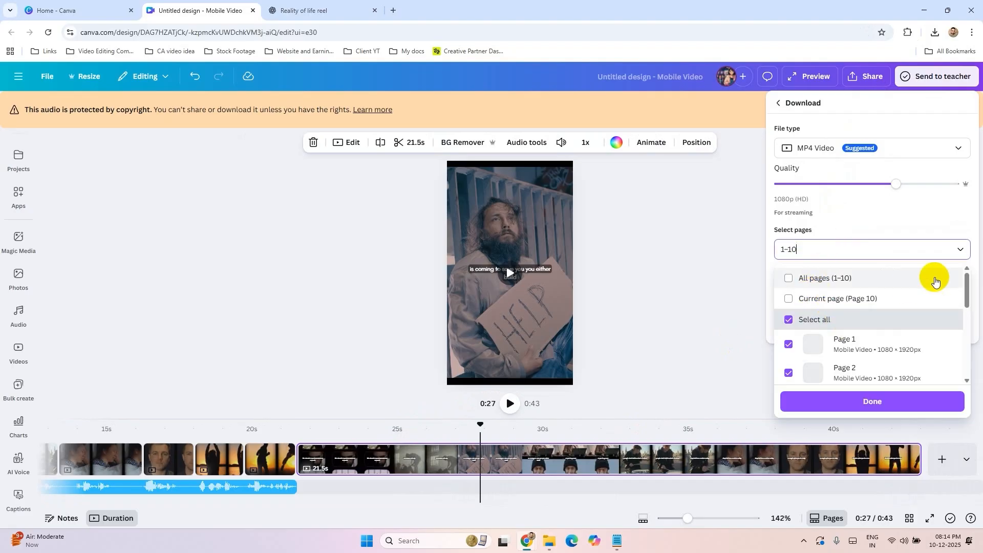
drag(966, 282, 842, 389)
click(795, 277)
click(790, 366)
click(790, 368)
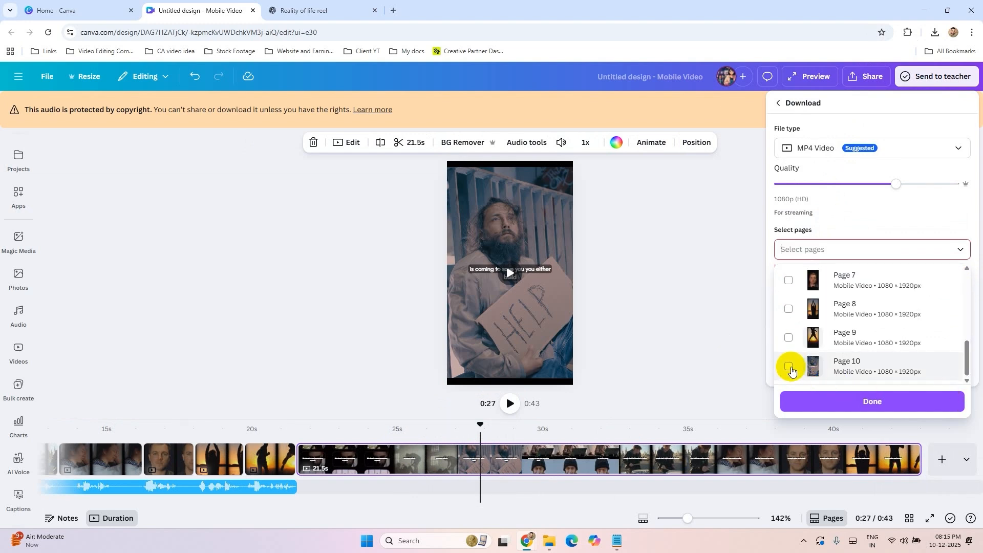
click(788, 368)
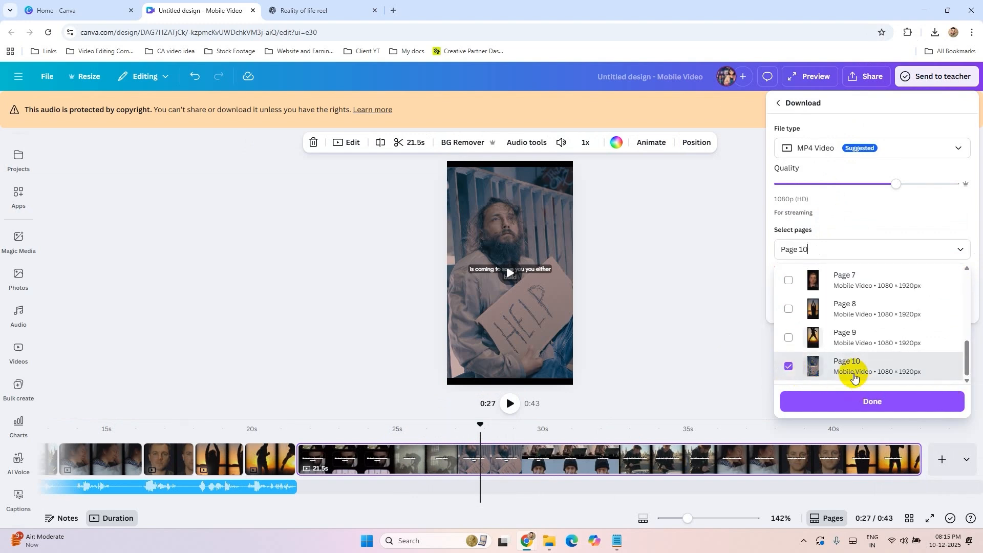
click(863, 402)
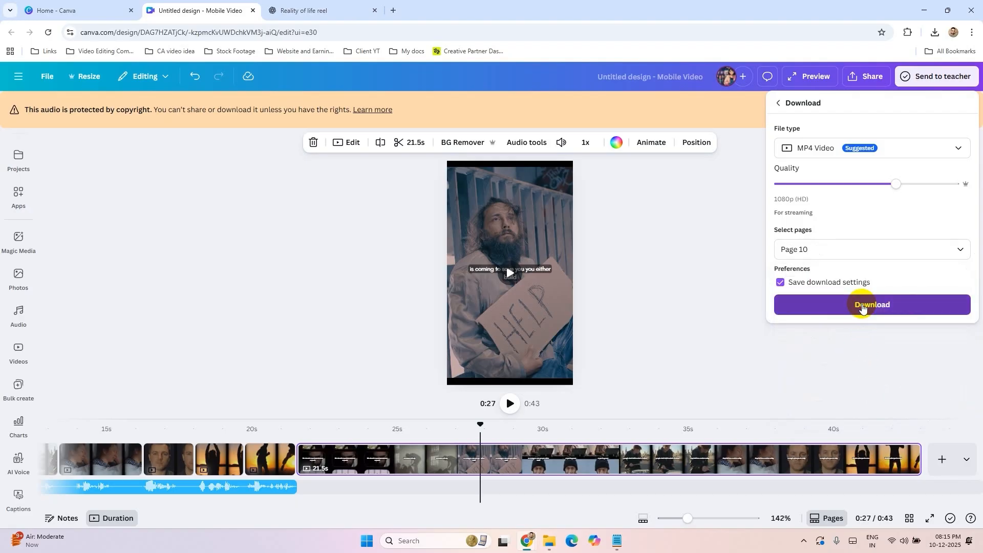
click(863, 306)
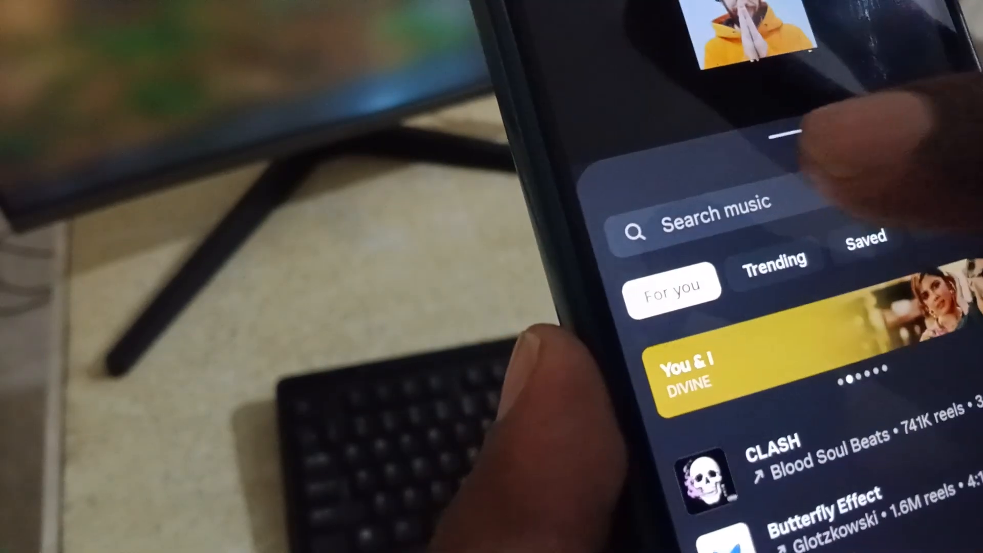
click(814, 192)
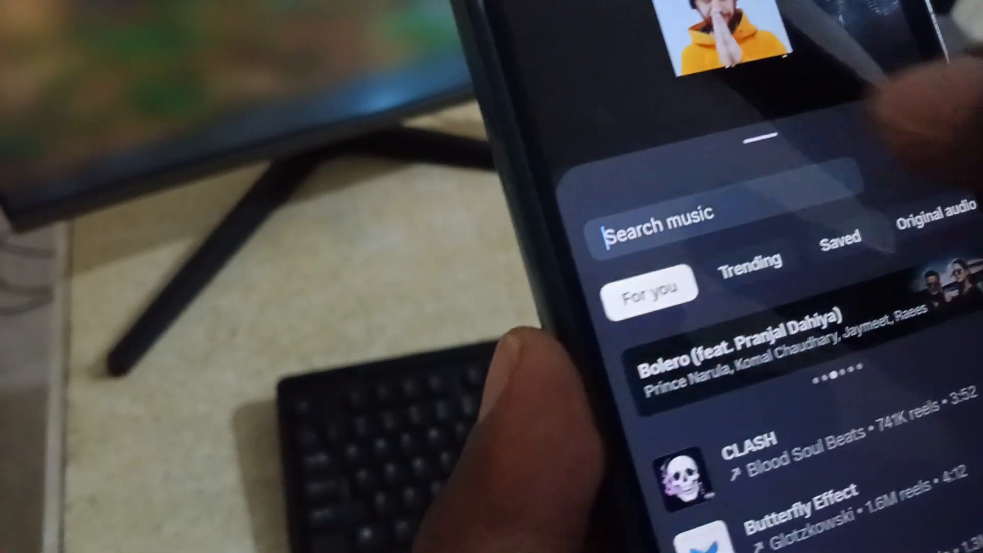
text(r)
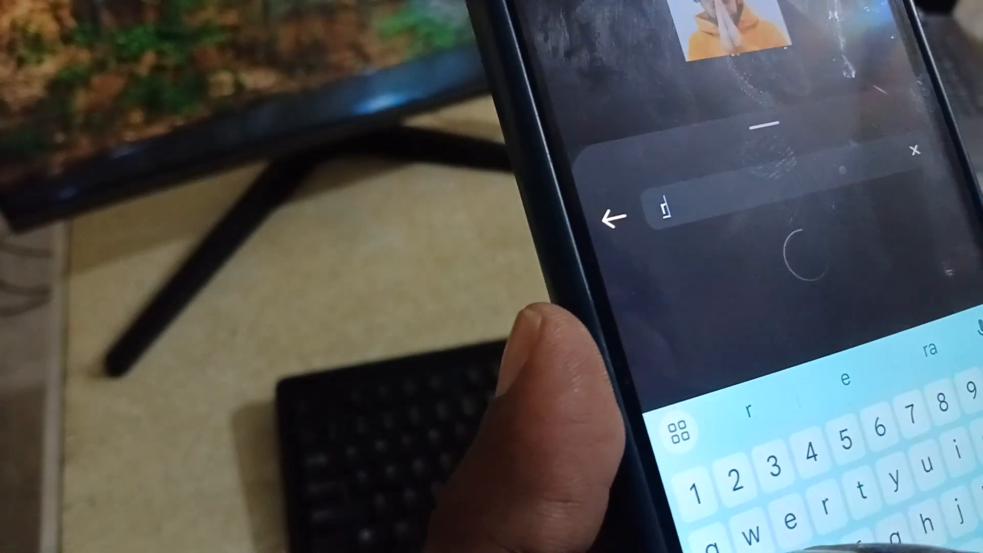
text(adiohead)
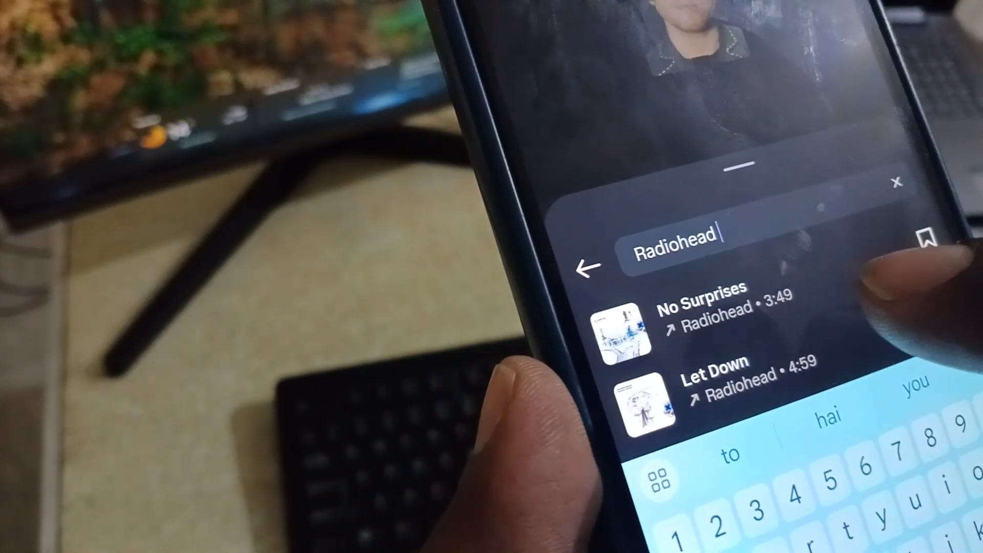
click(824, 276)
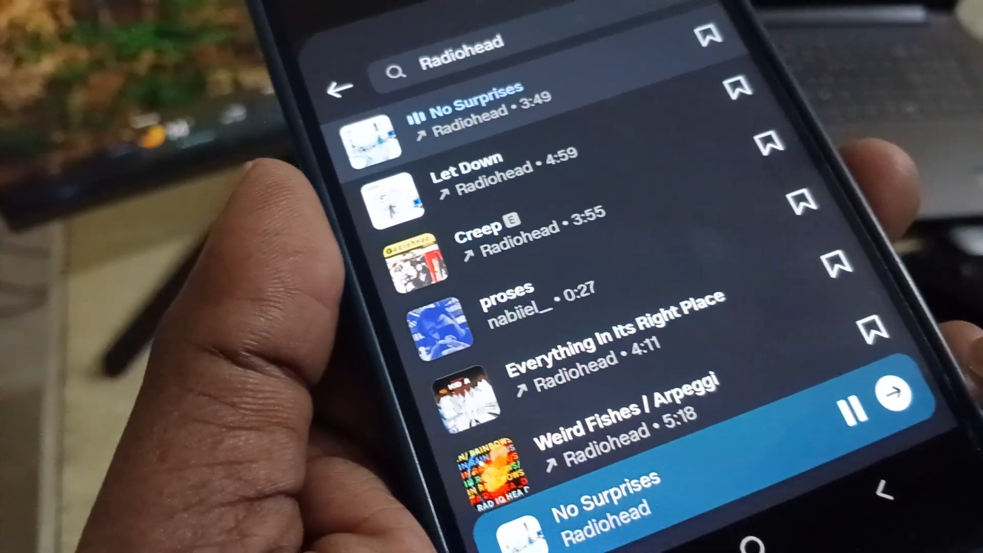
click(828, 350)
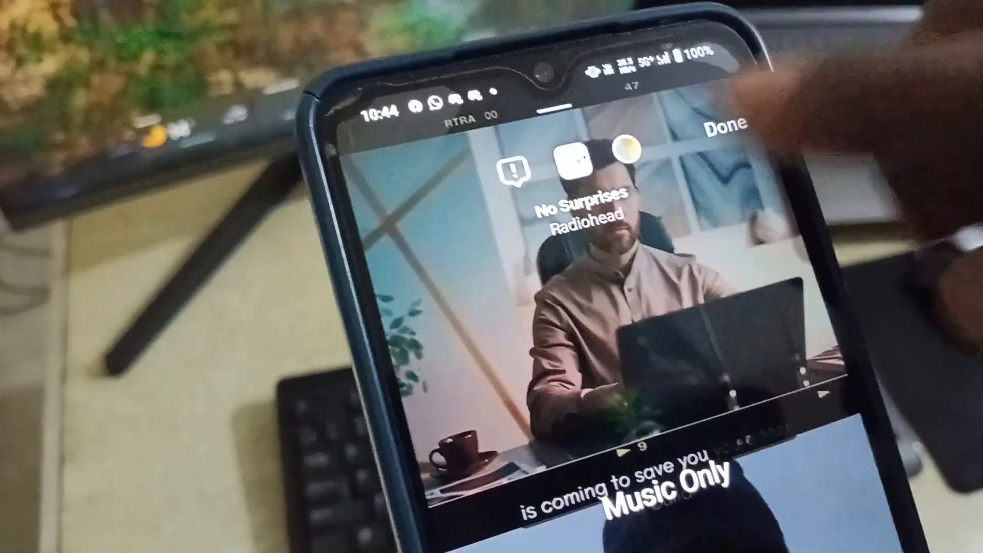
click(686, 143)
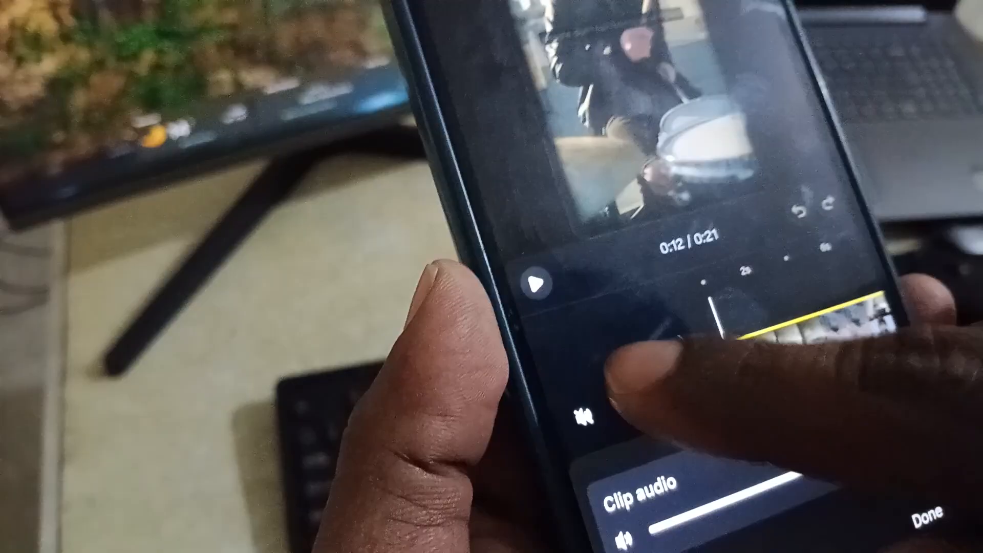
click(537, 417)
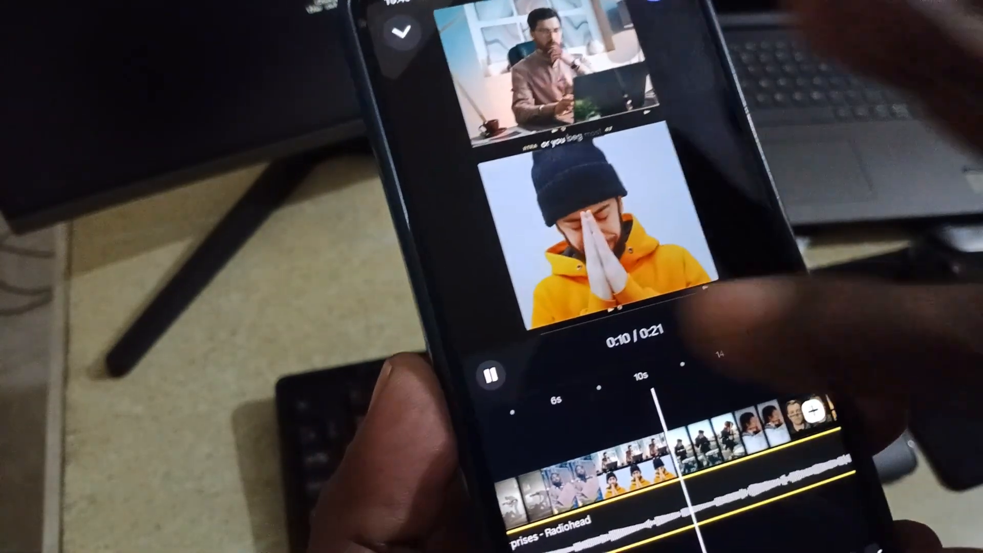
click(491, 374)
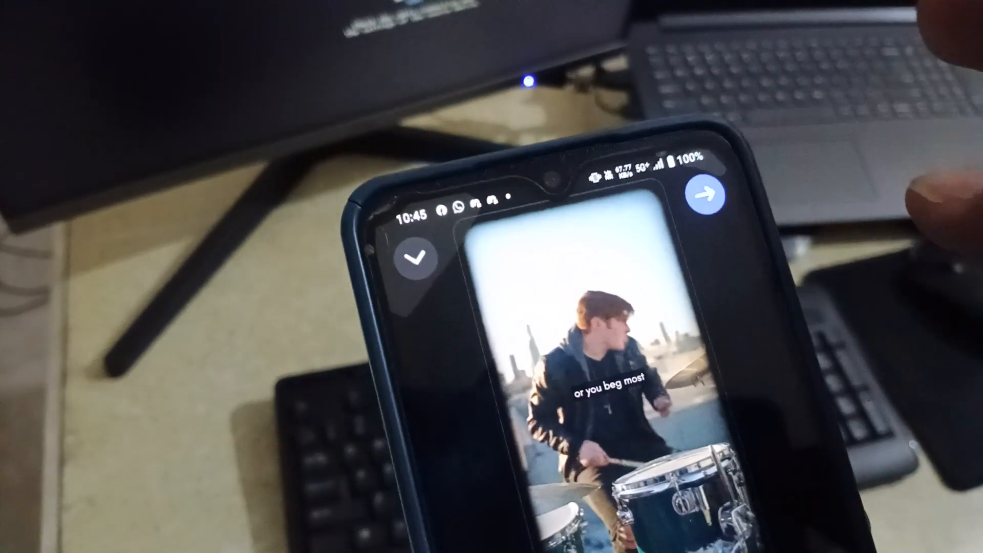
click(696, 200)
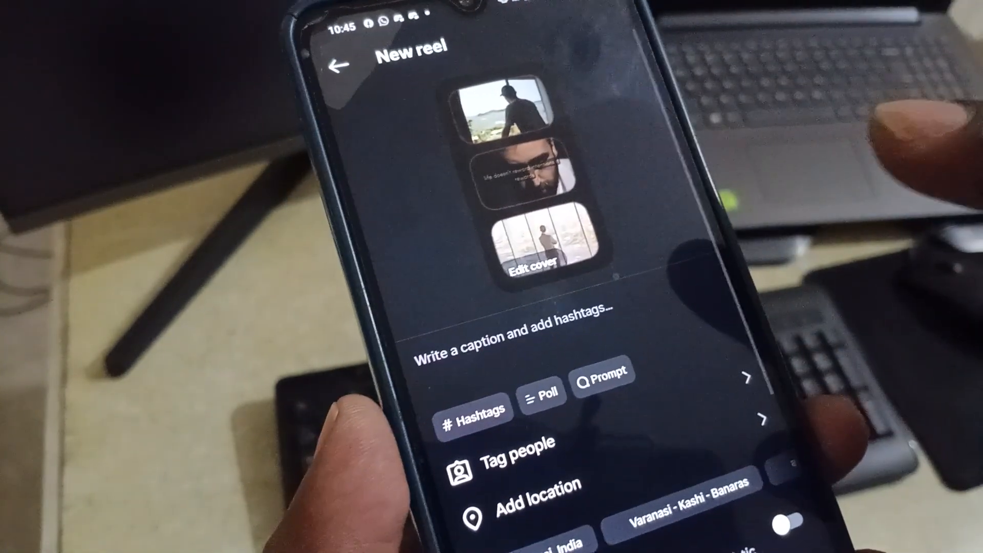